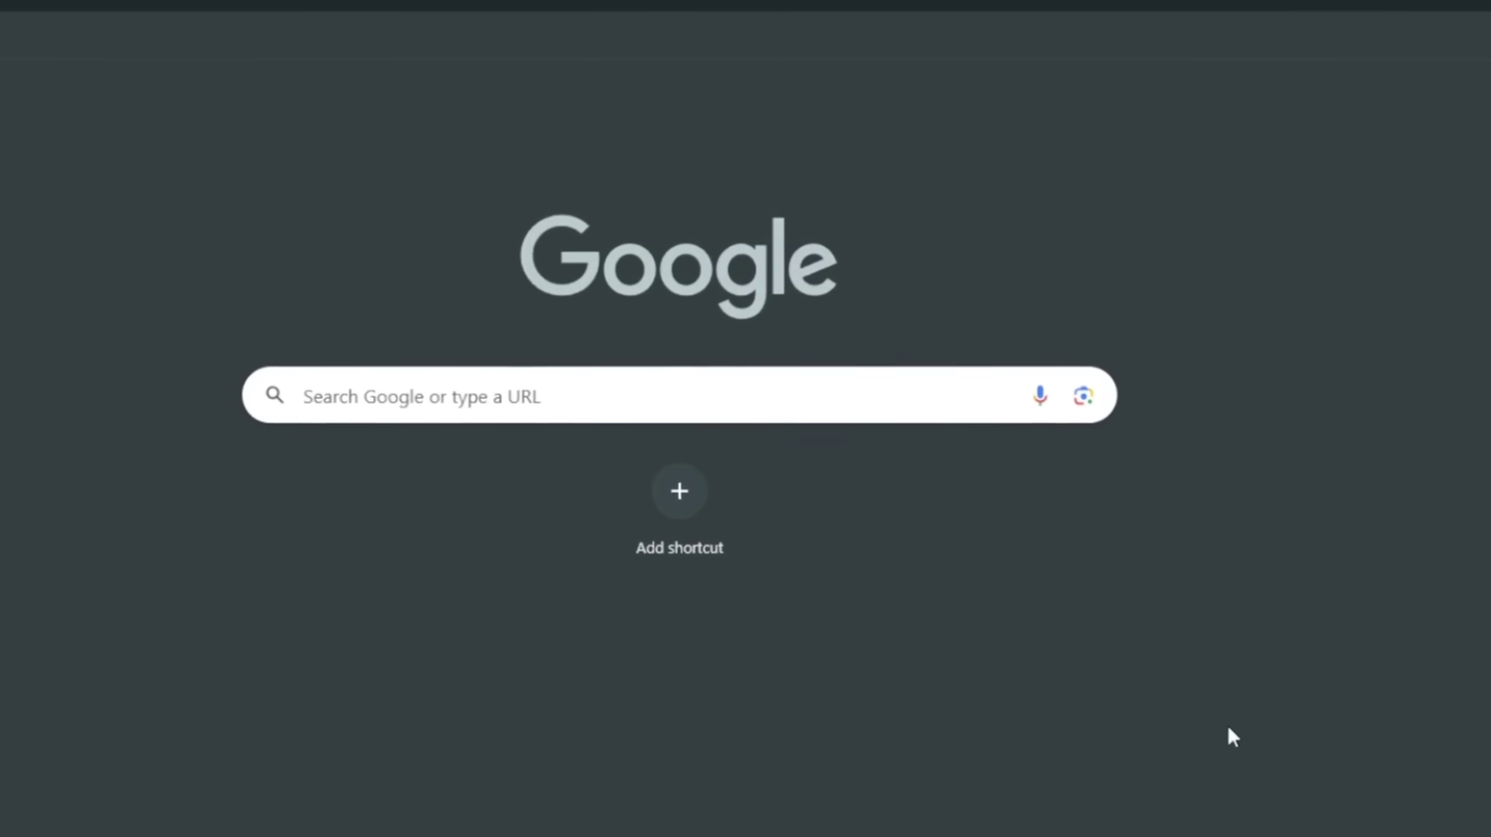
# Search Google for 'artificial analysis ai' using the address-bar suggestion
pyautogui.click(462, 34)
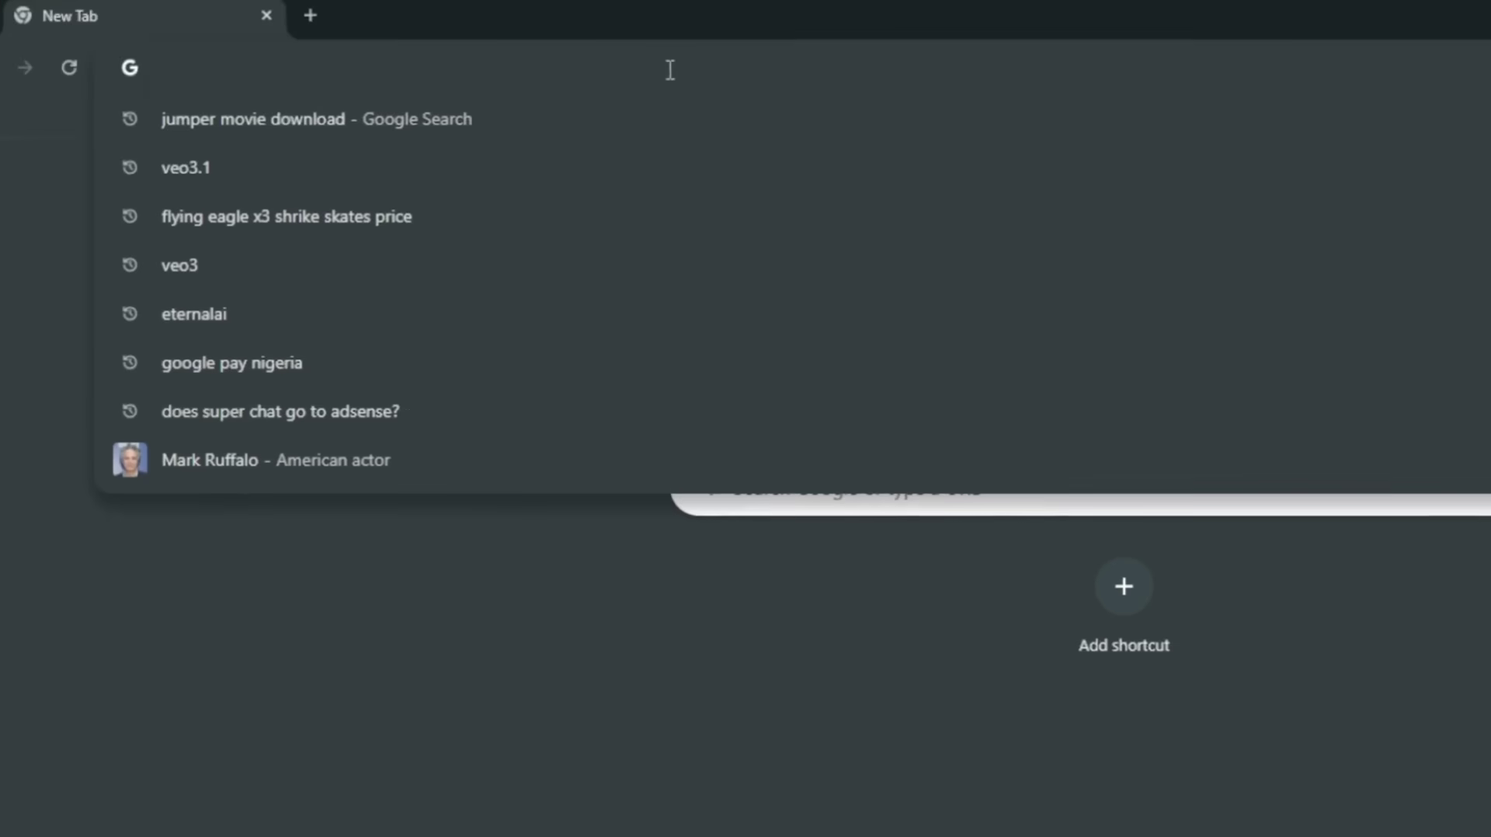
pyautogui.write('artificia')
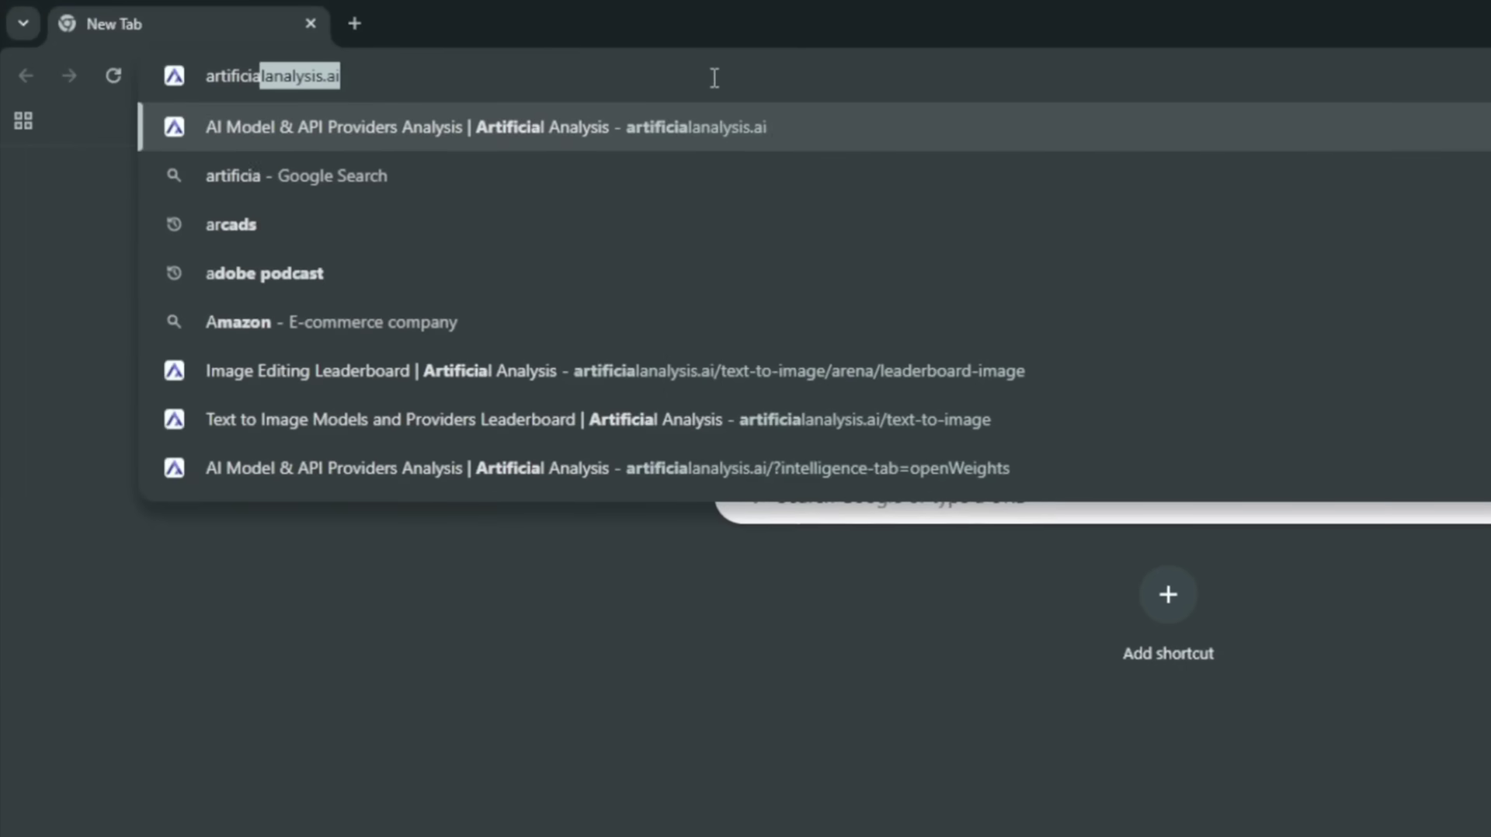
pyautogui.write('l anayl')
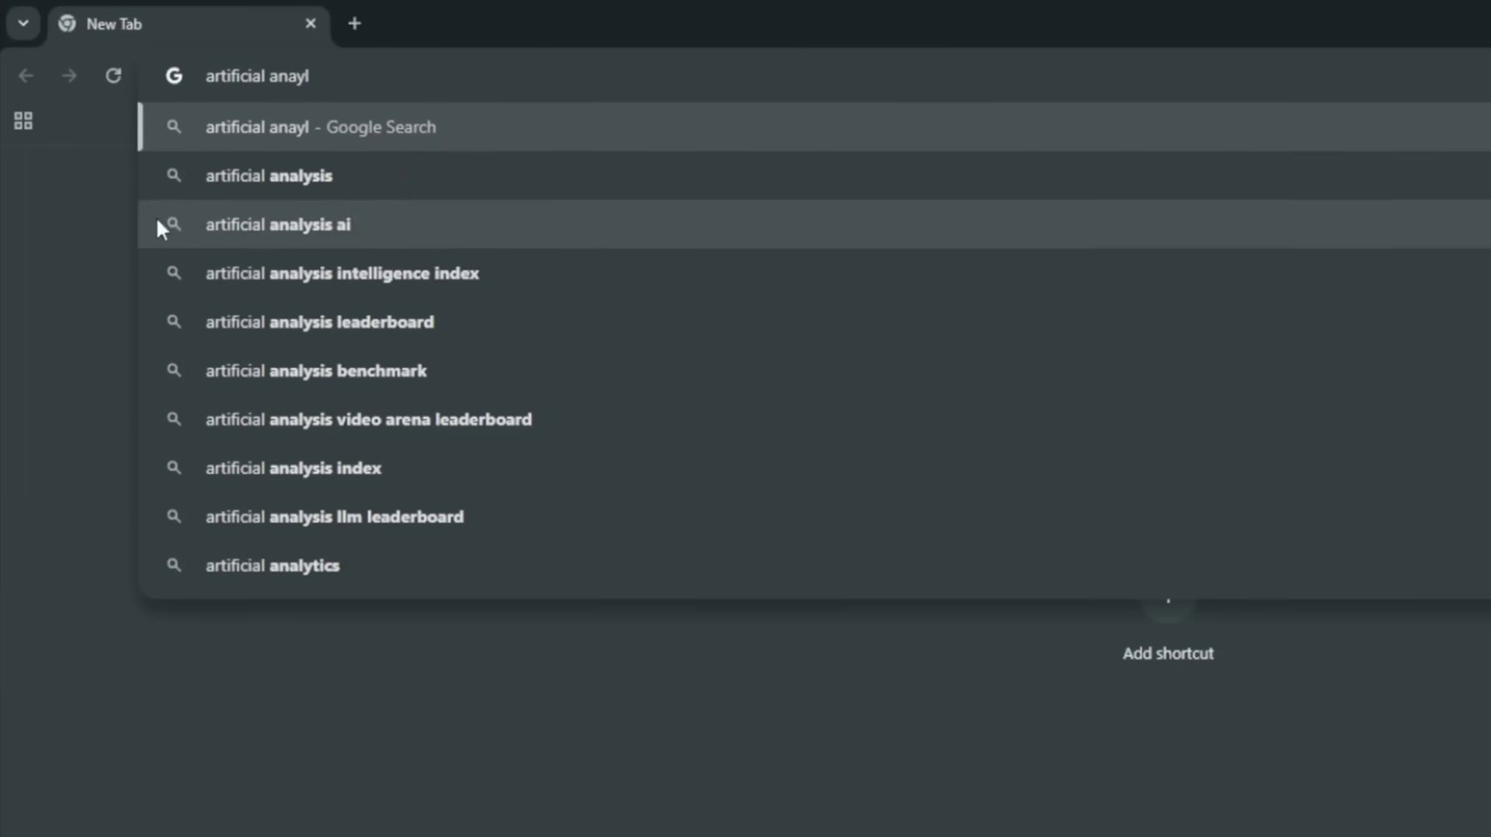
pyautogui.click(251, 235)
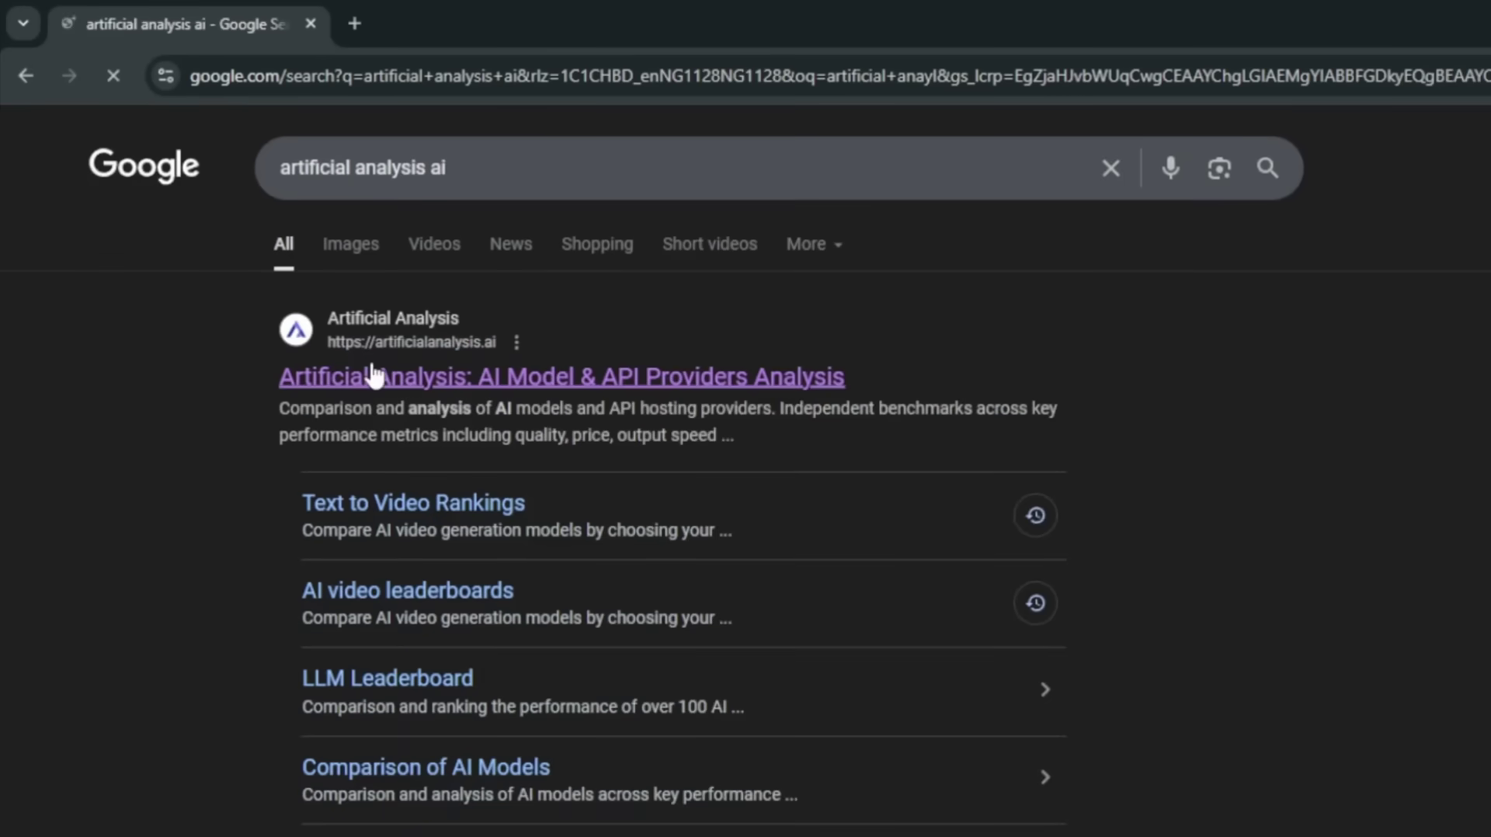
# Open artificialanalysis.ai and browse its intelligence, speed and price highlight charts
pyautogui.click(379, 376)
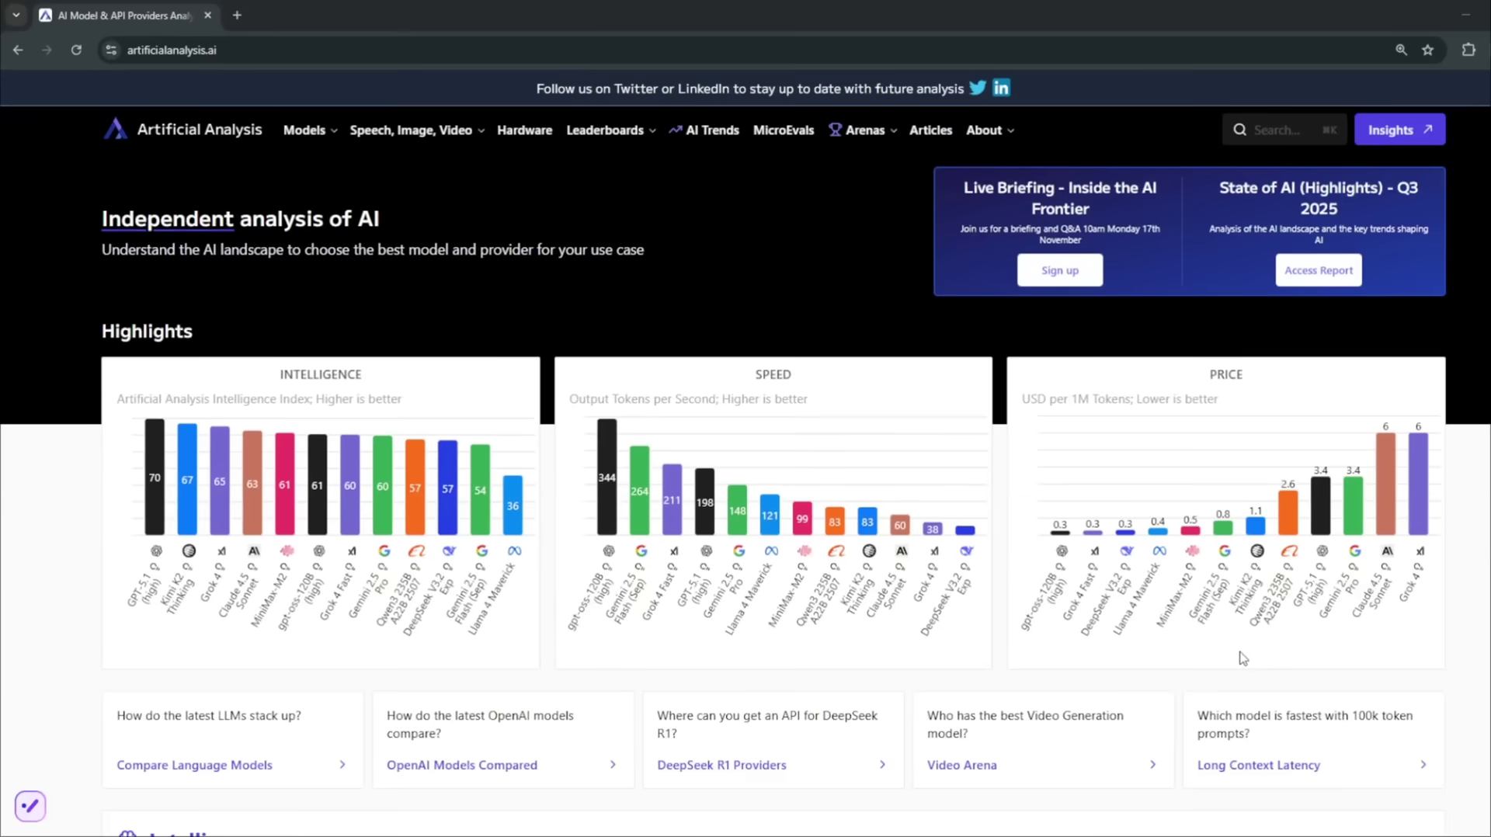
pyautogui.scroll(-8, 1243, 658)
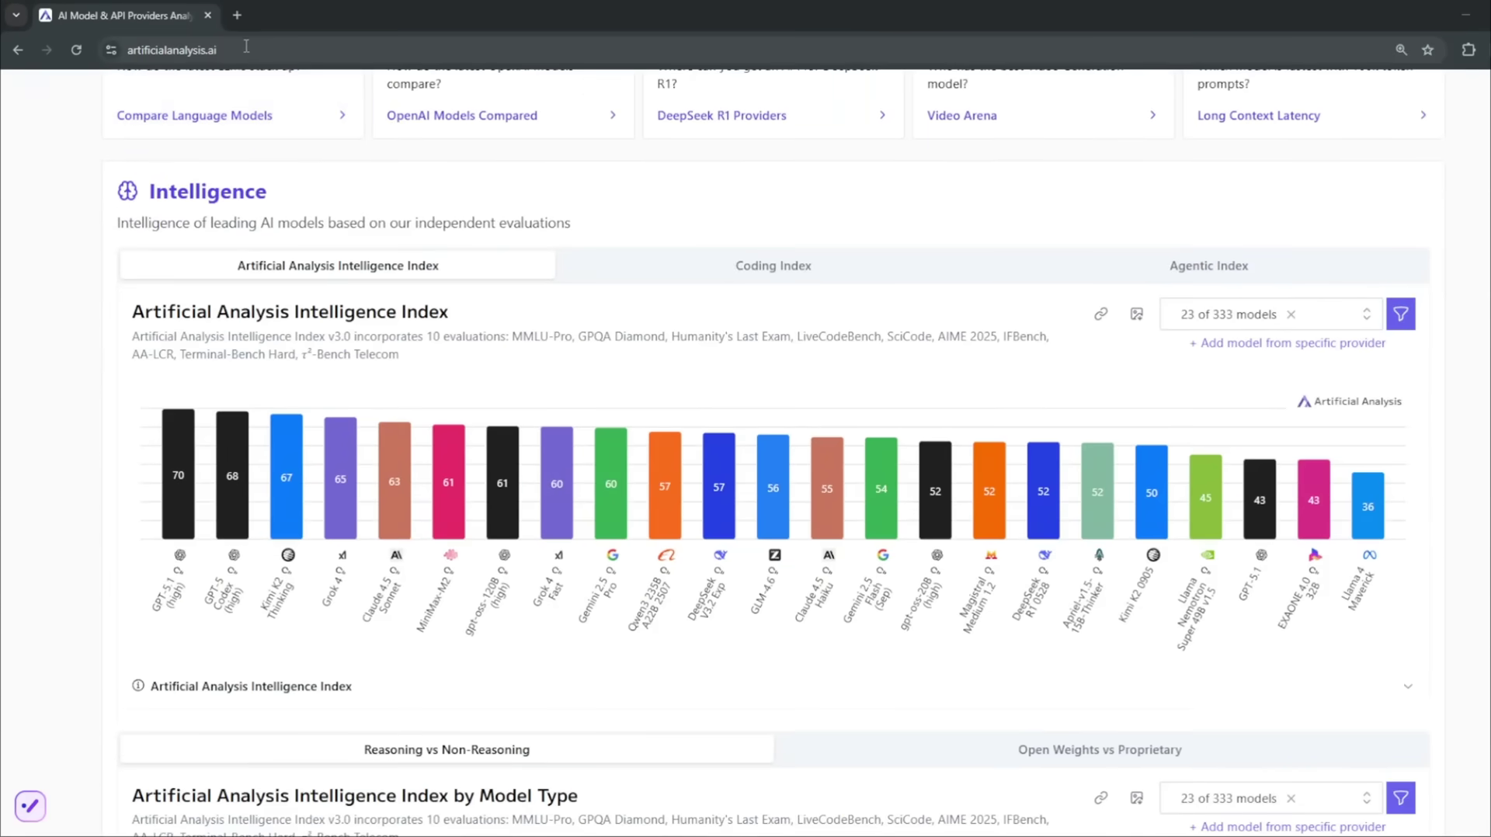
pyautogui.scroll(-10, 1343, 489)
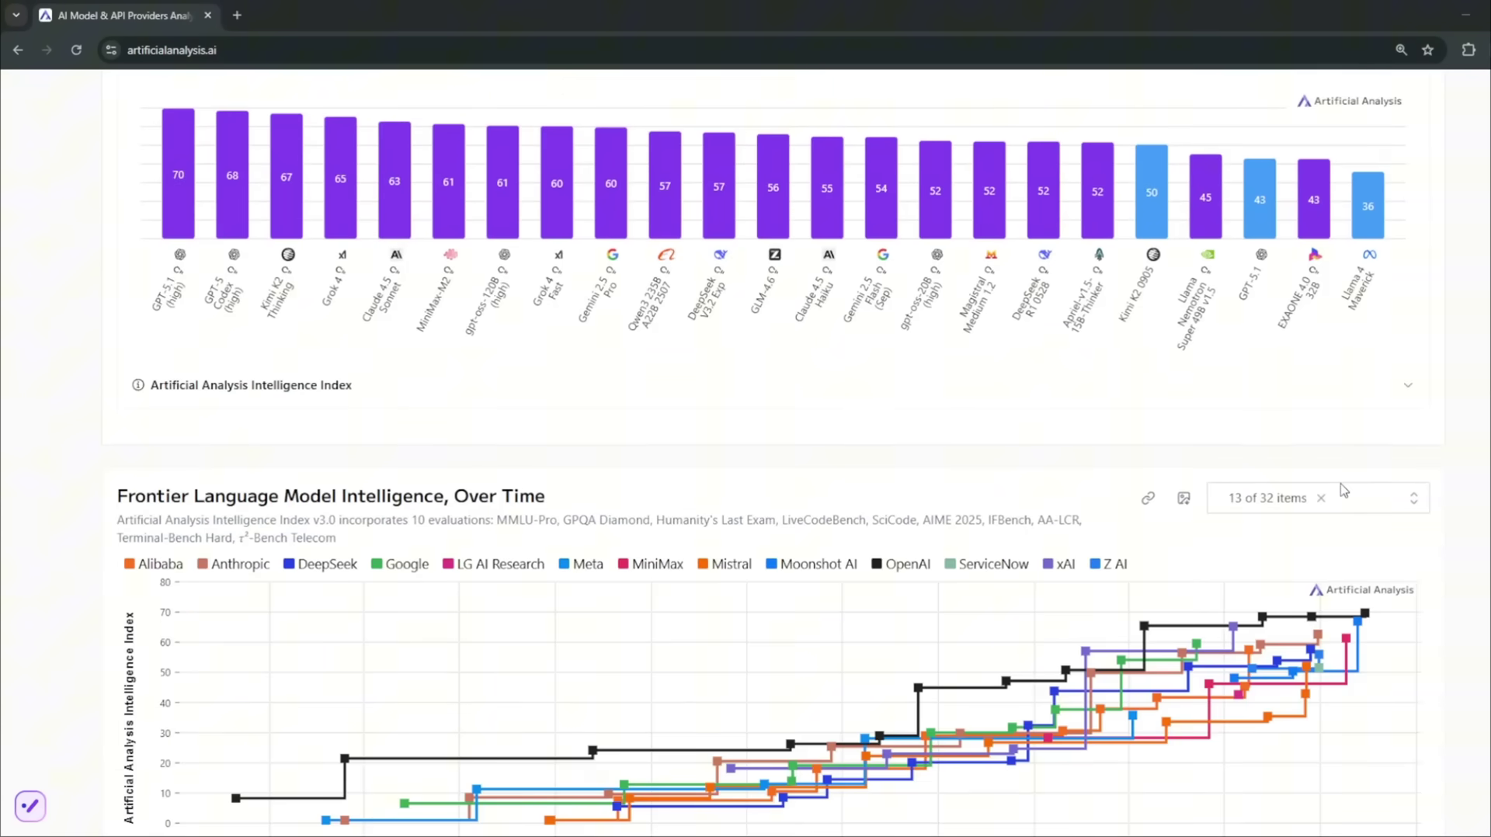
pyautogui.scroll(-10, 1336, 497)
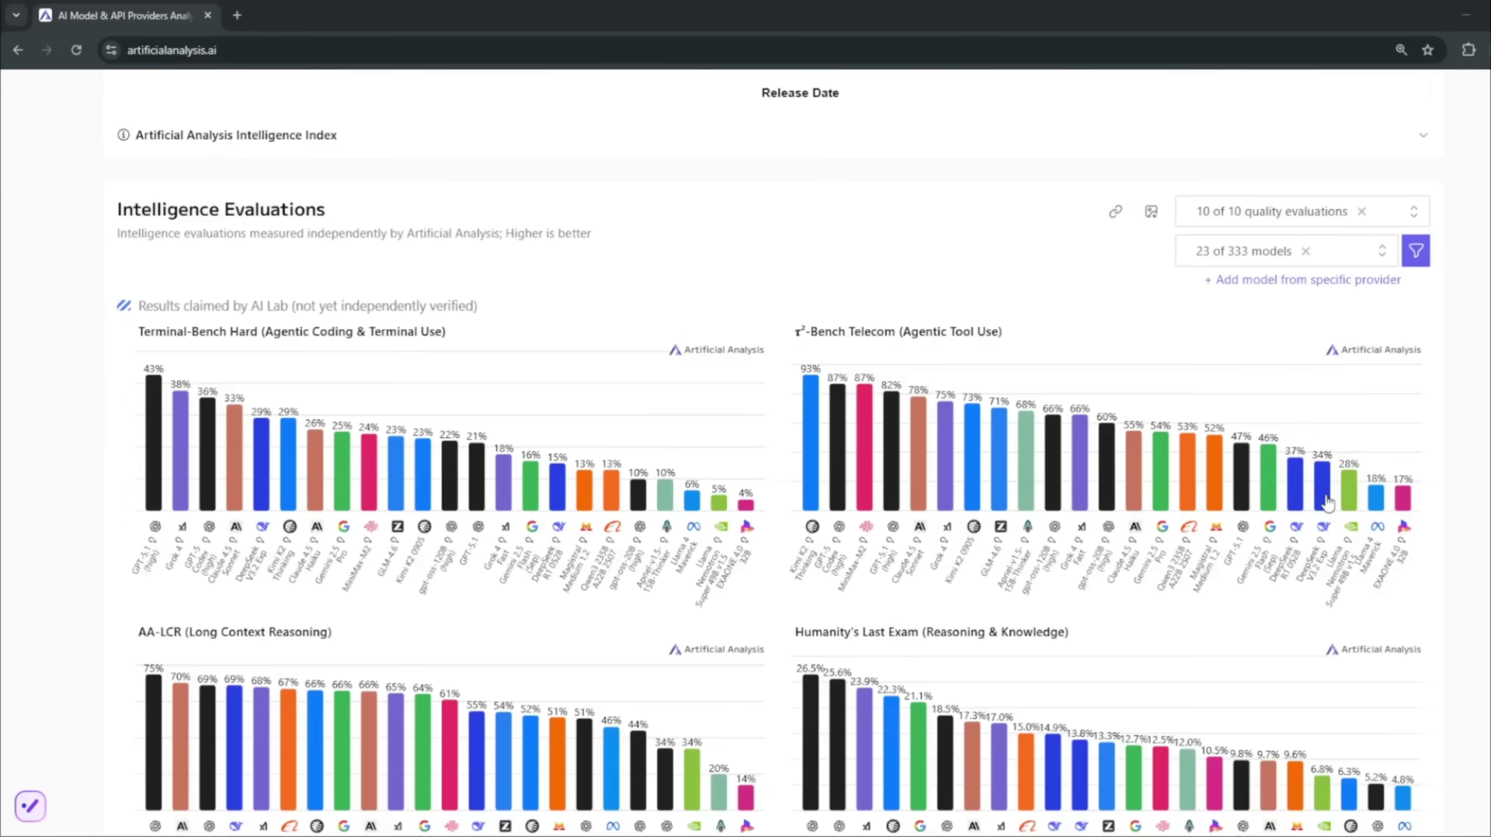
pyautogui.scroll(-10, 1328, 504)
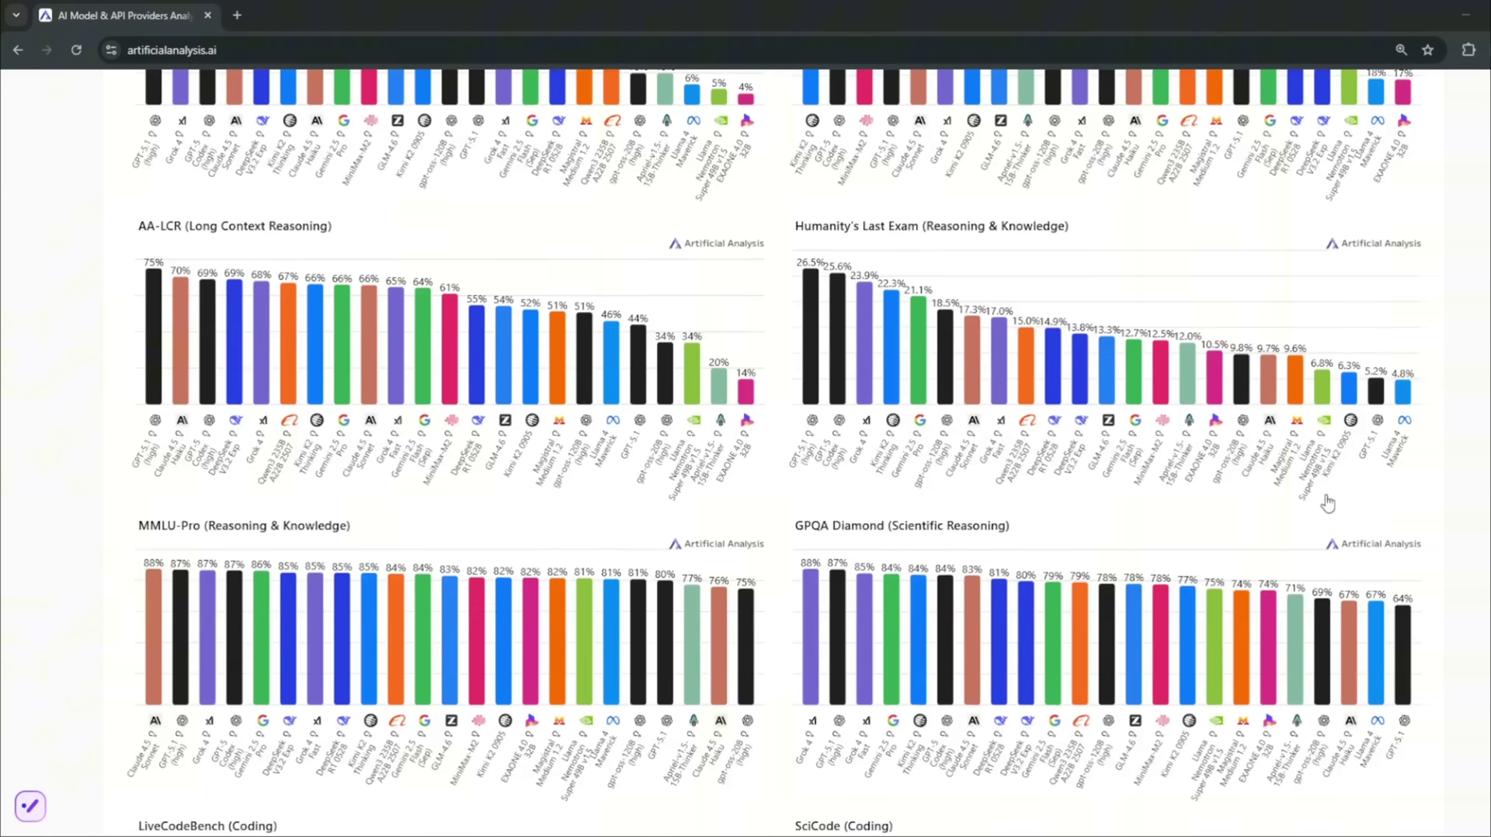
pyautogui.scroll(15, 1329, 501)
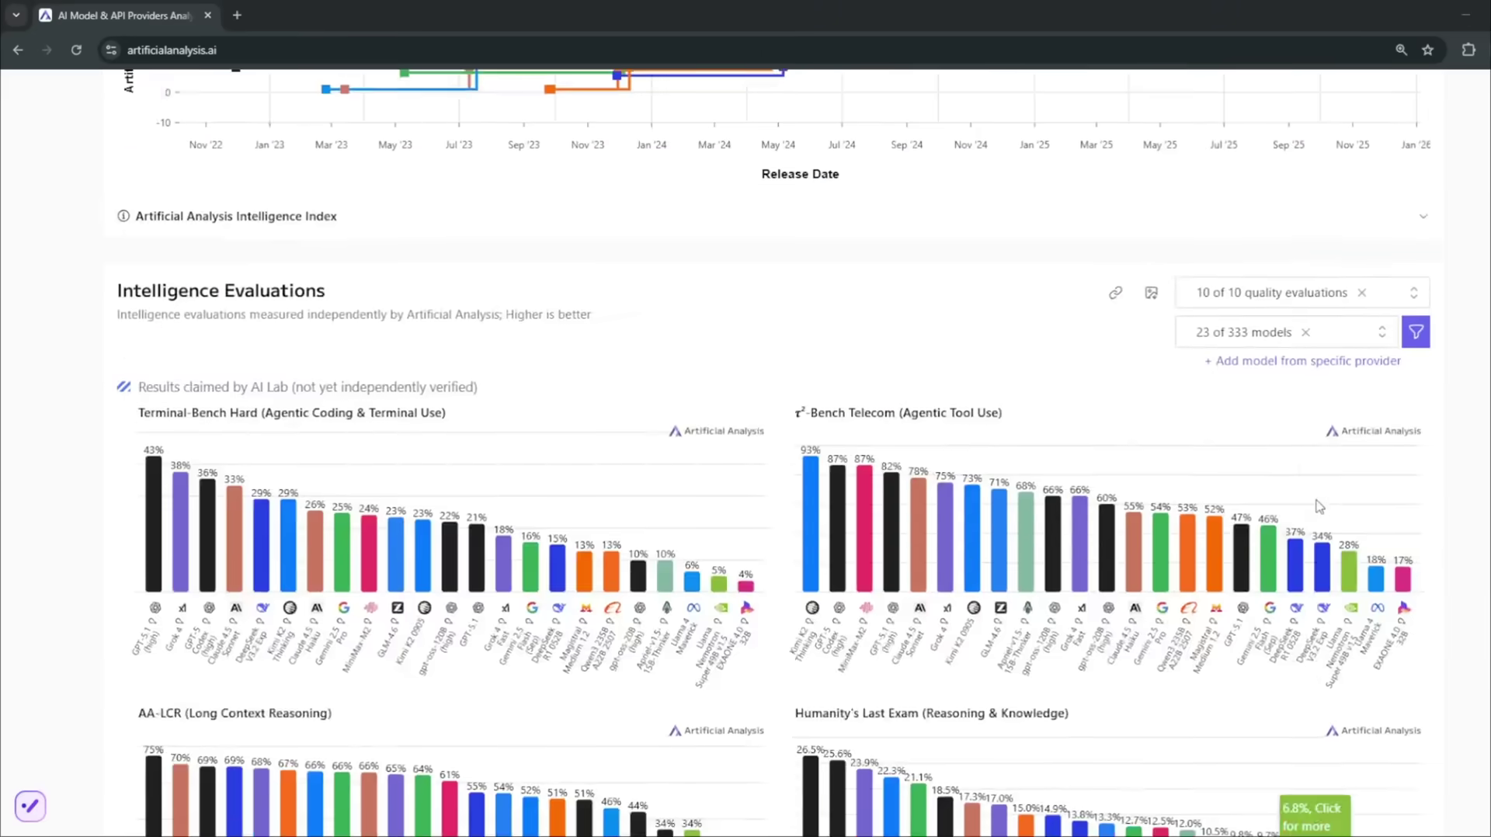
pyautogui.scroll(5, 1312, 513)
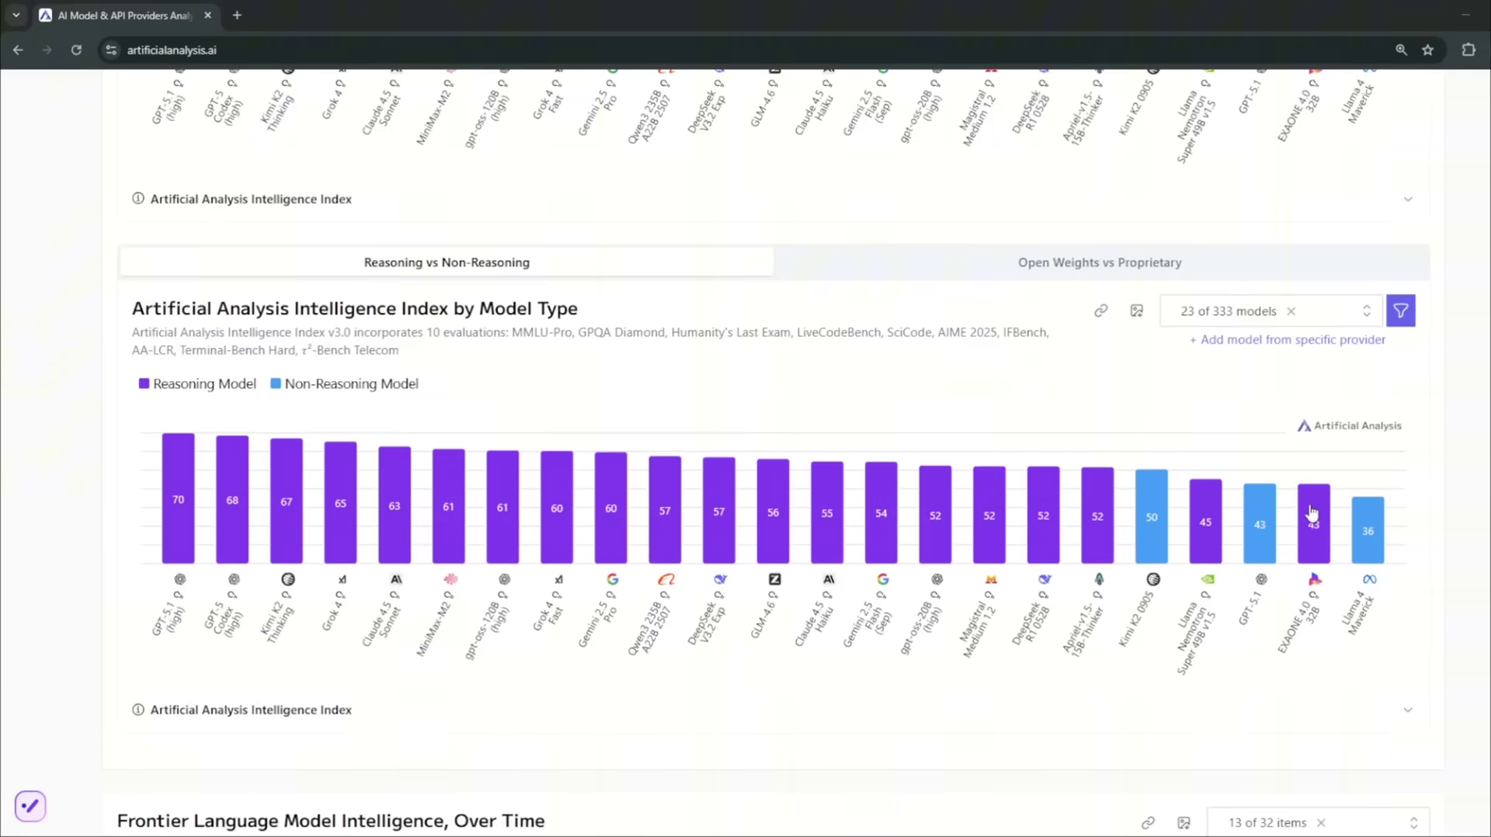
pyautogui.scroll(-7, 1312, 512)
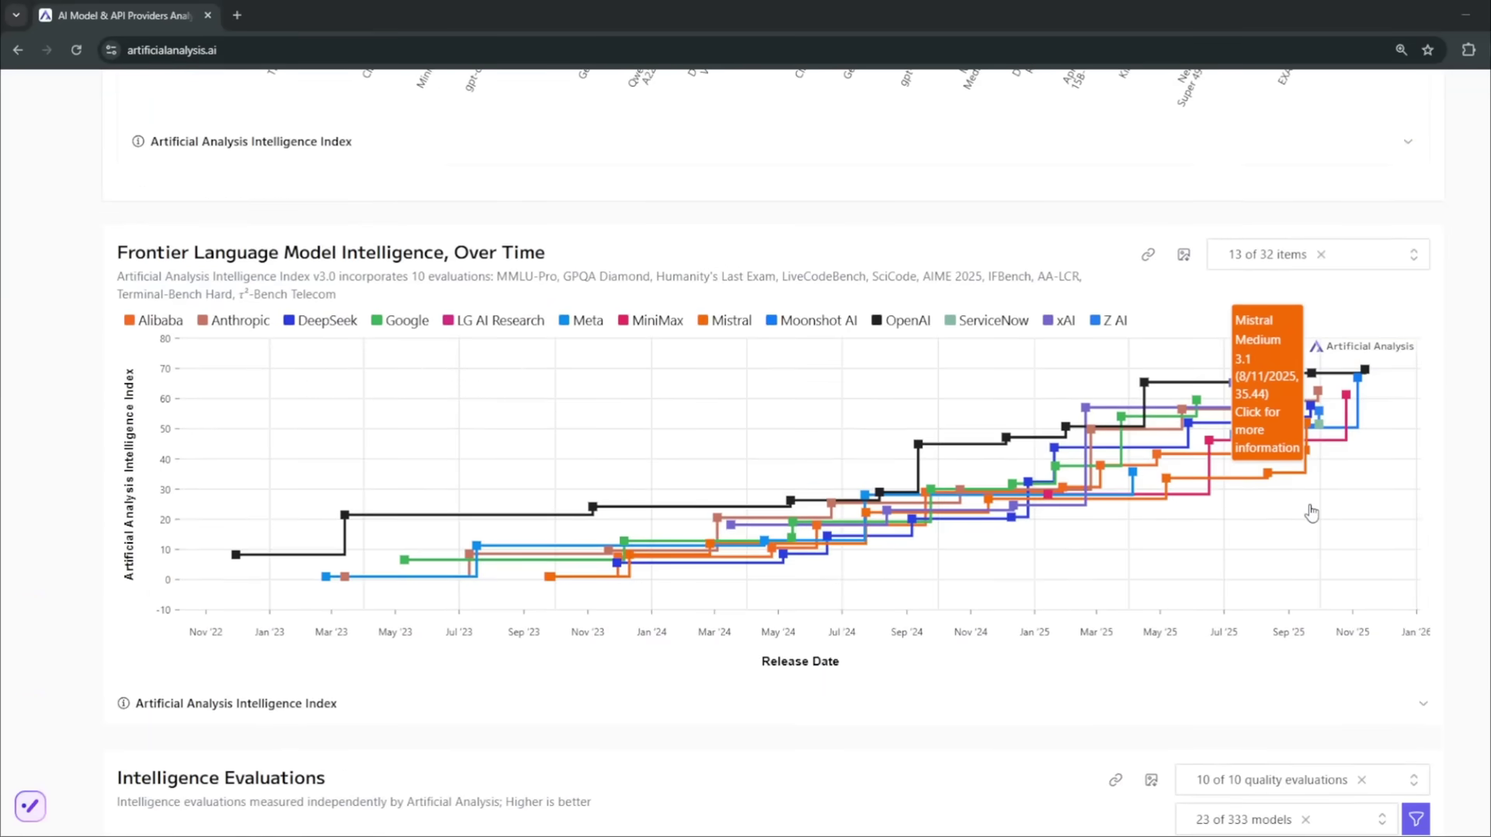
pyautogui.scroll(2, 1312, 514)
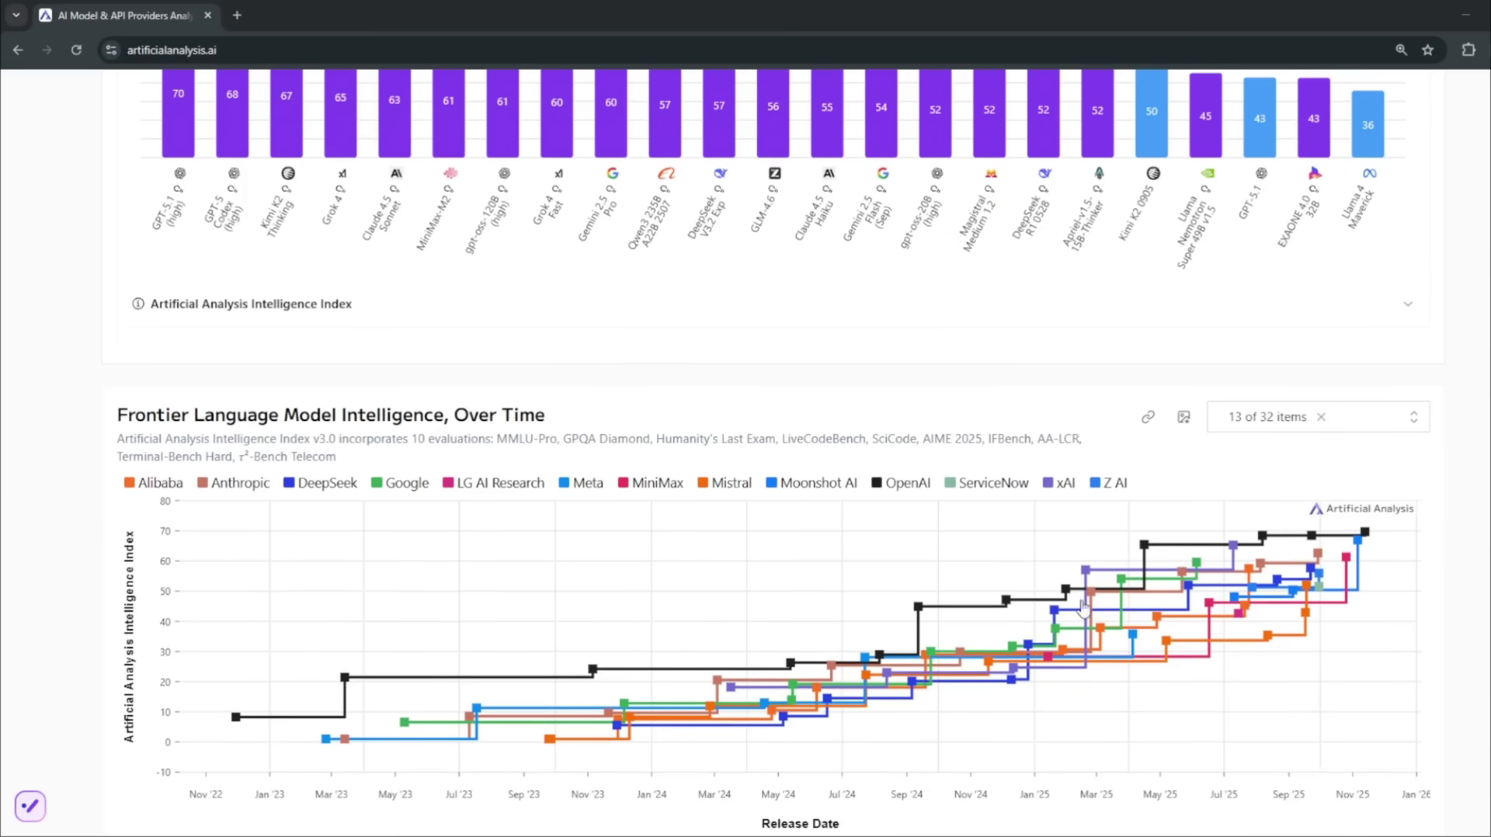
pyautogui.scroll(15, 1243, 451)
pyautogui.scroll(5, 1231, 454)
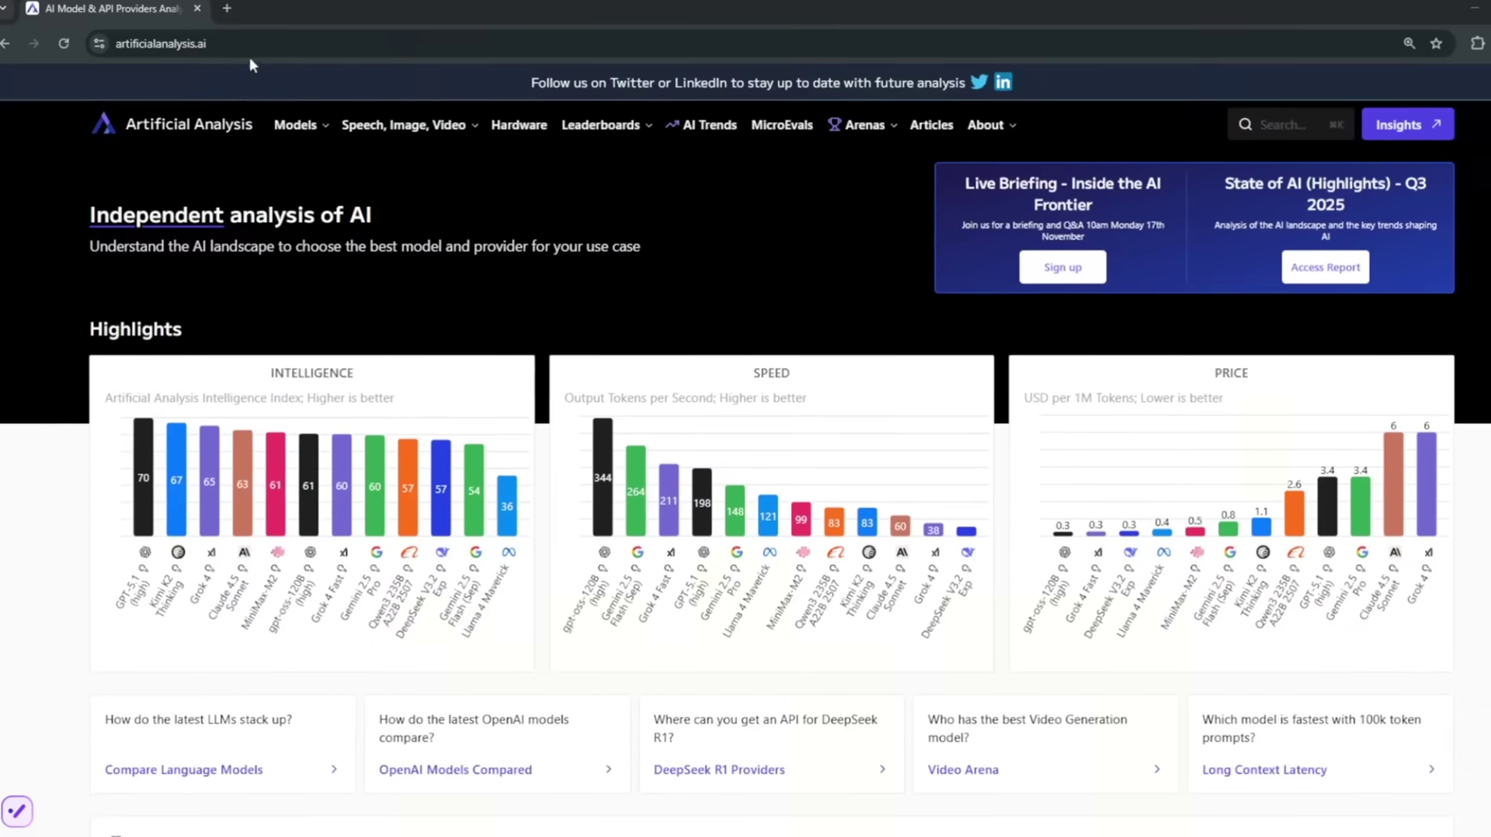
pyautogui.click(260, 133)
pyautogui.moveTo(300, 190)
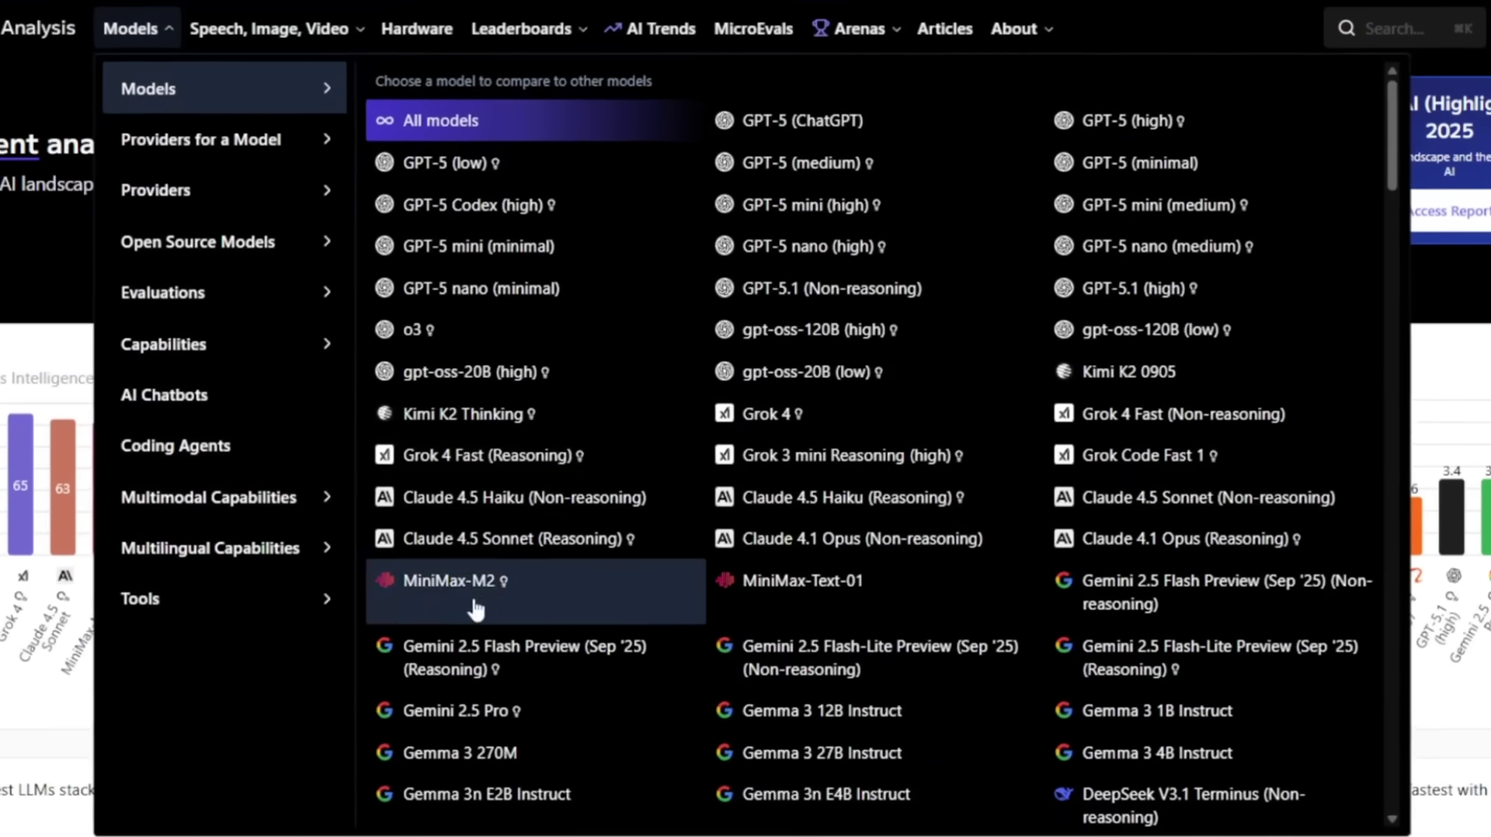
pyautogui.click(327, 71)
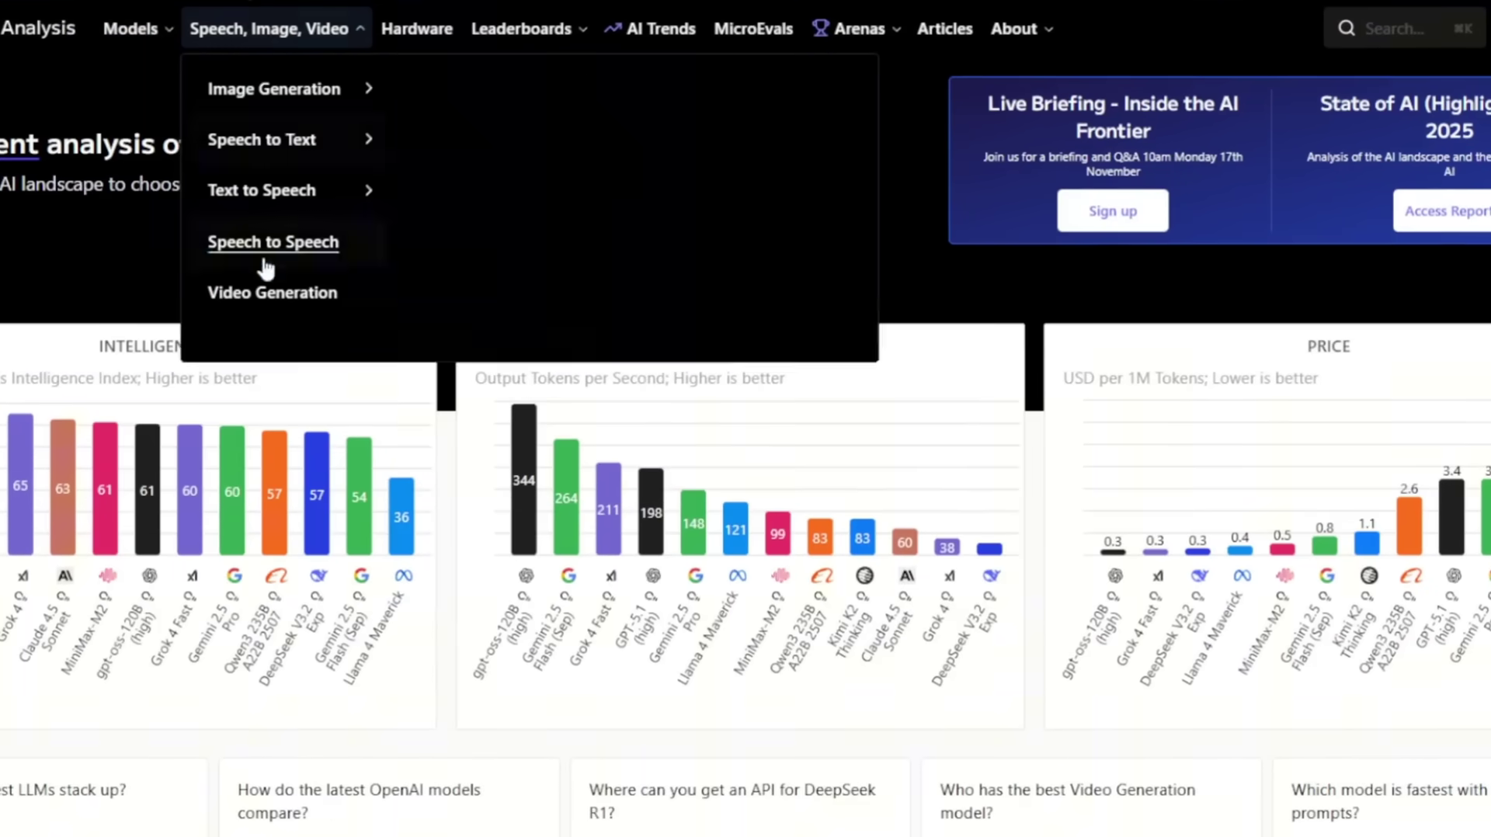
pyautogui.click(124, 31)
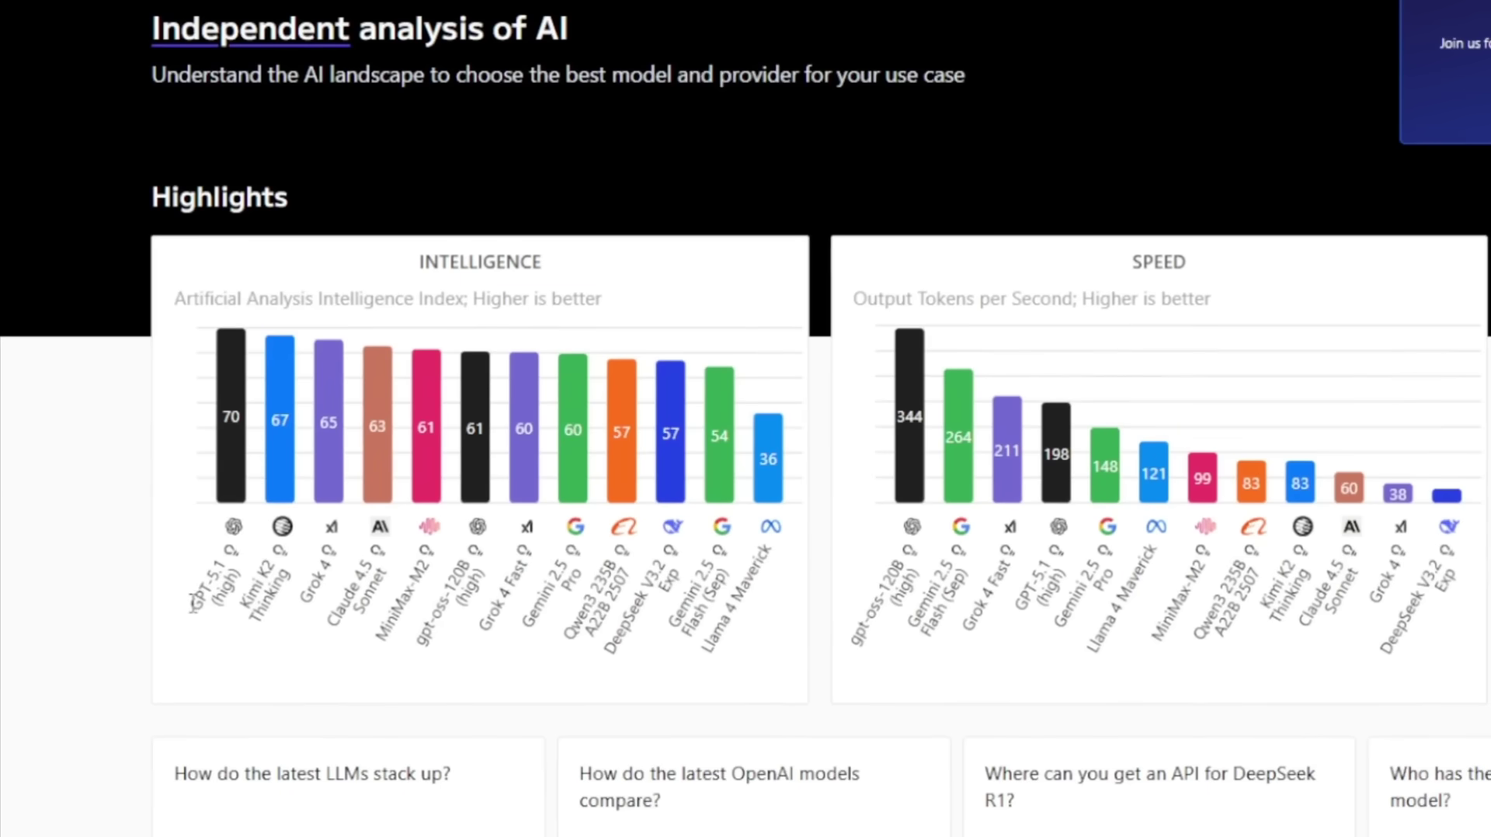
pyautogui.moveTo(191, 605); pyautogui.dragTo(231, 567)
pyautogui.click(268, 561)
pyautogui.moveTo(682, 428)
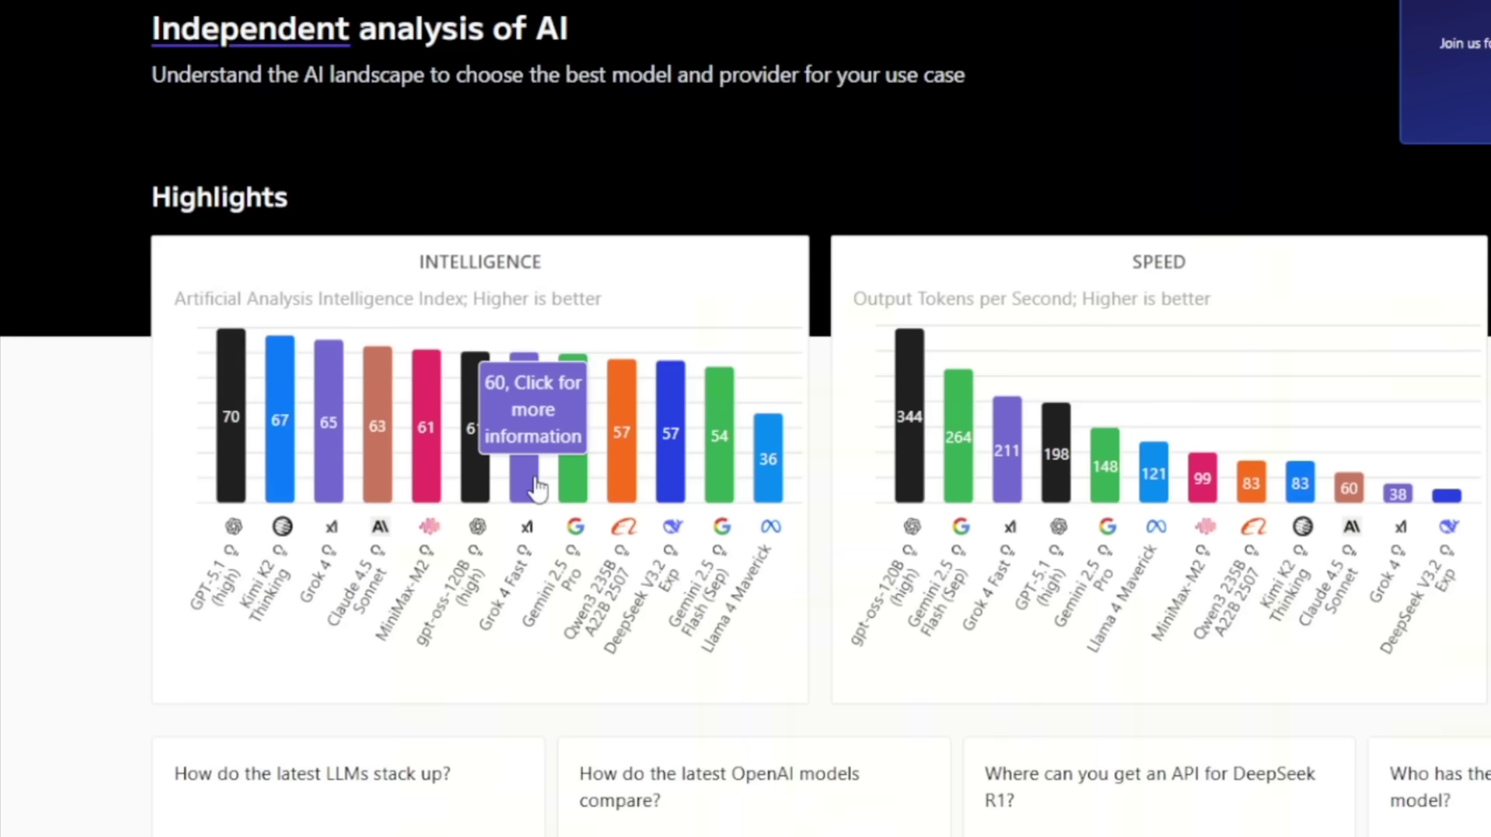
pyautogui.click(433, 23)
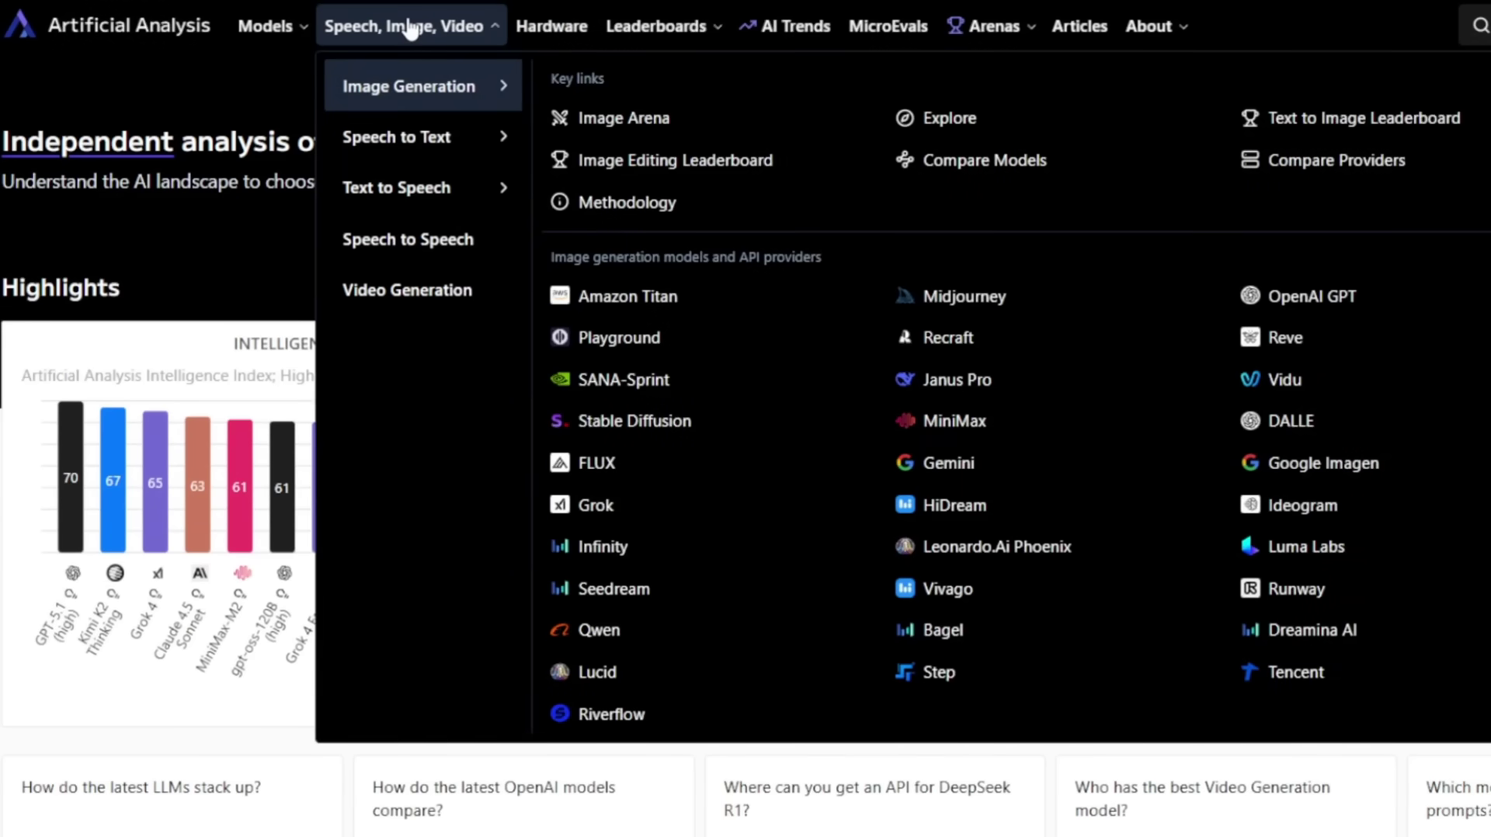
pyautogui.click(336, 39)
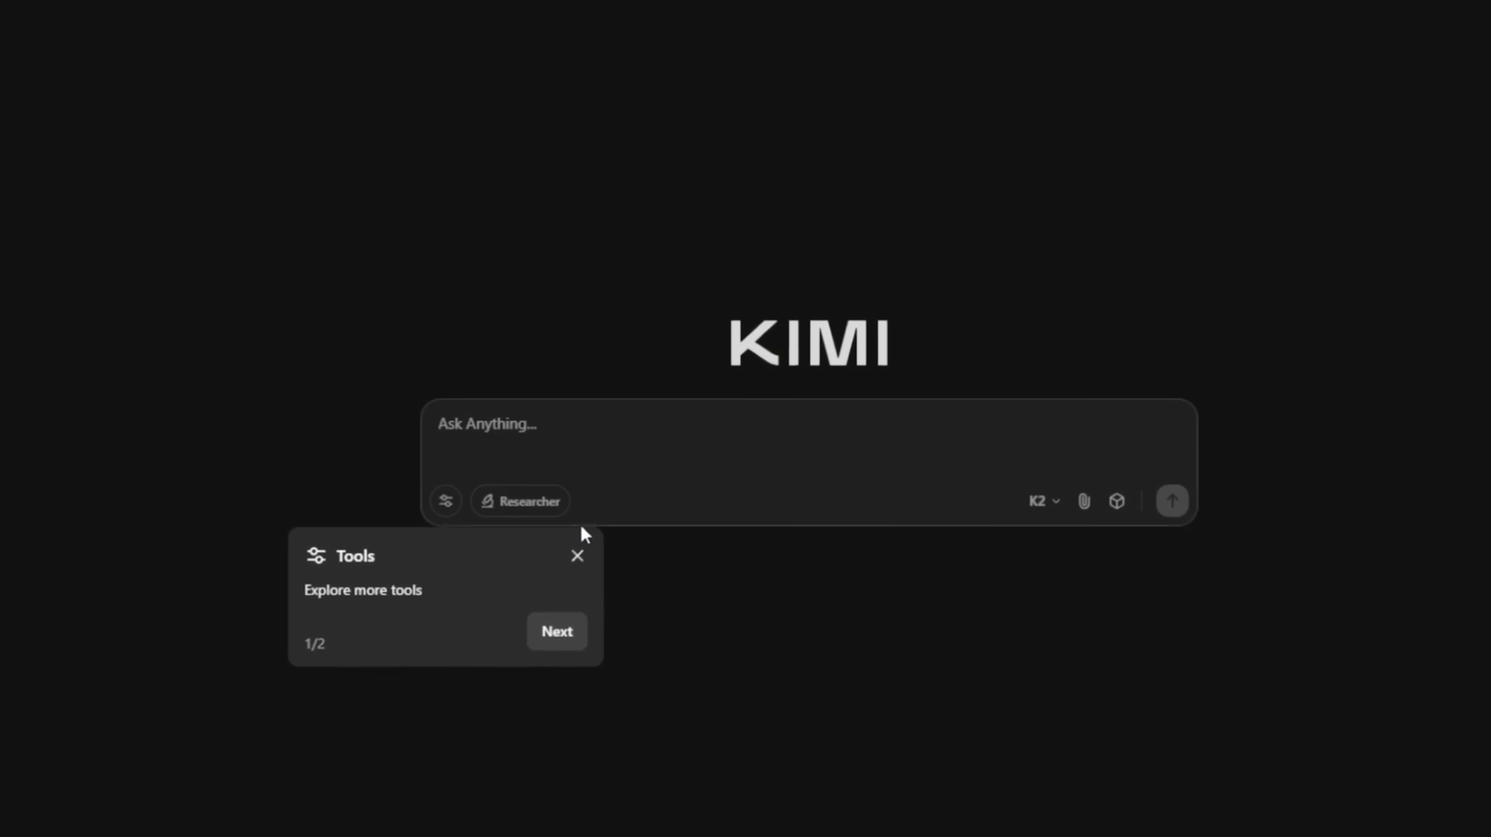
# Enter the prompt 'Make an article on the begining of the world from different persepectives' and begin Google login
pyautogui.click(588, 553)
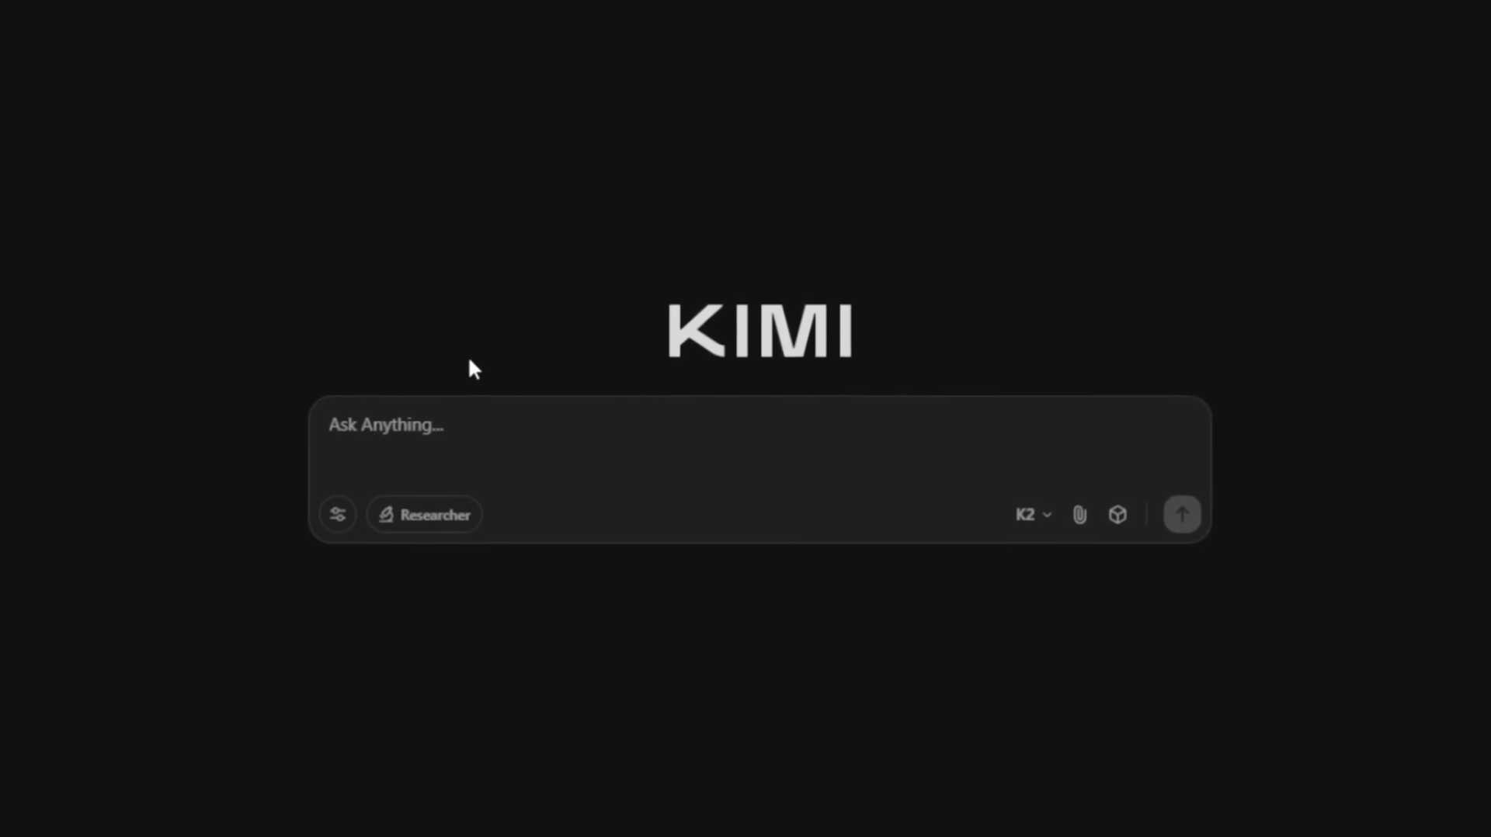
pyautogui.click(395, 434)
pyautogui.write('Make an article on the begining of the world from different persepectives')
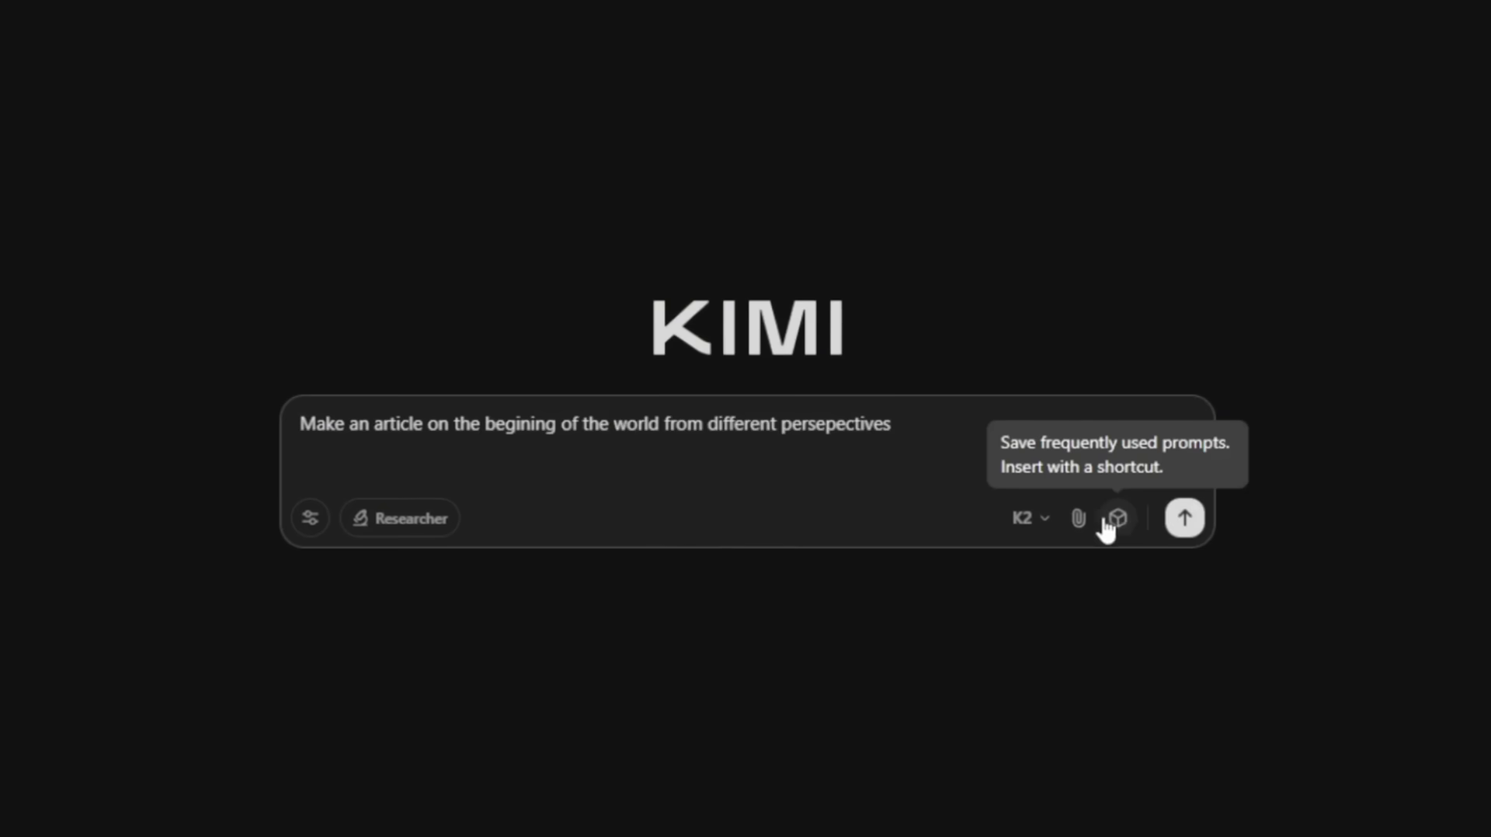
pyautogui.moveTo(860, 424); pyautogui.dragTo(438, 429)
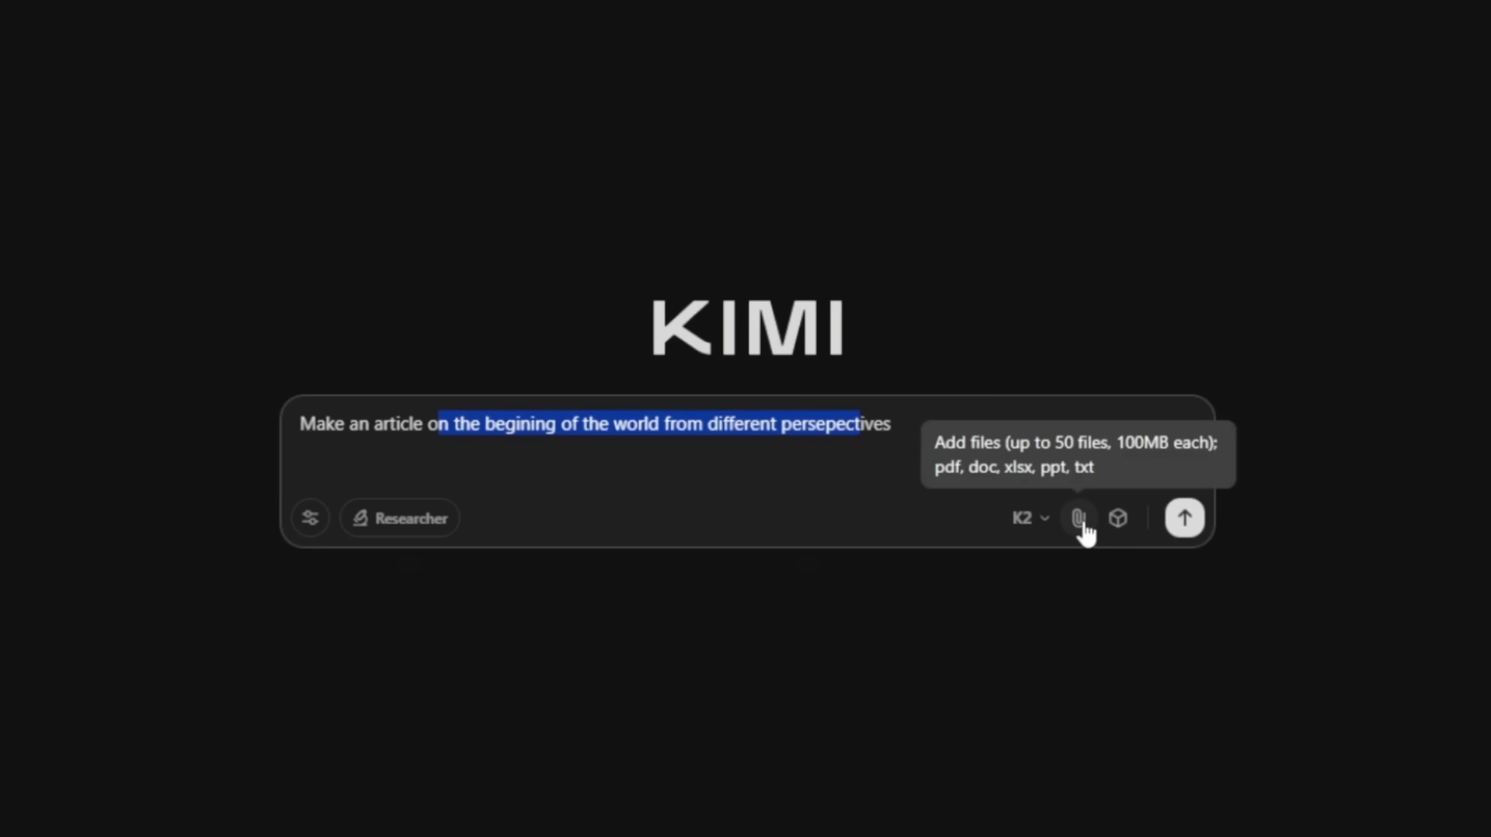
pyautogui.click(895, 424)
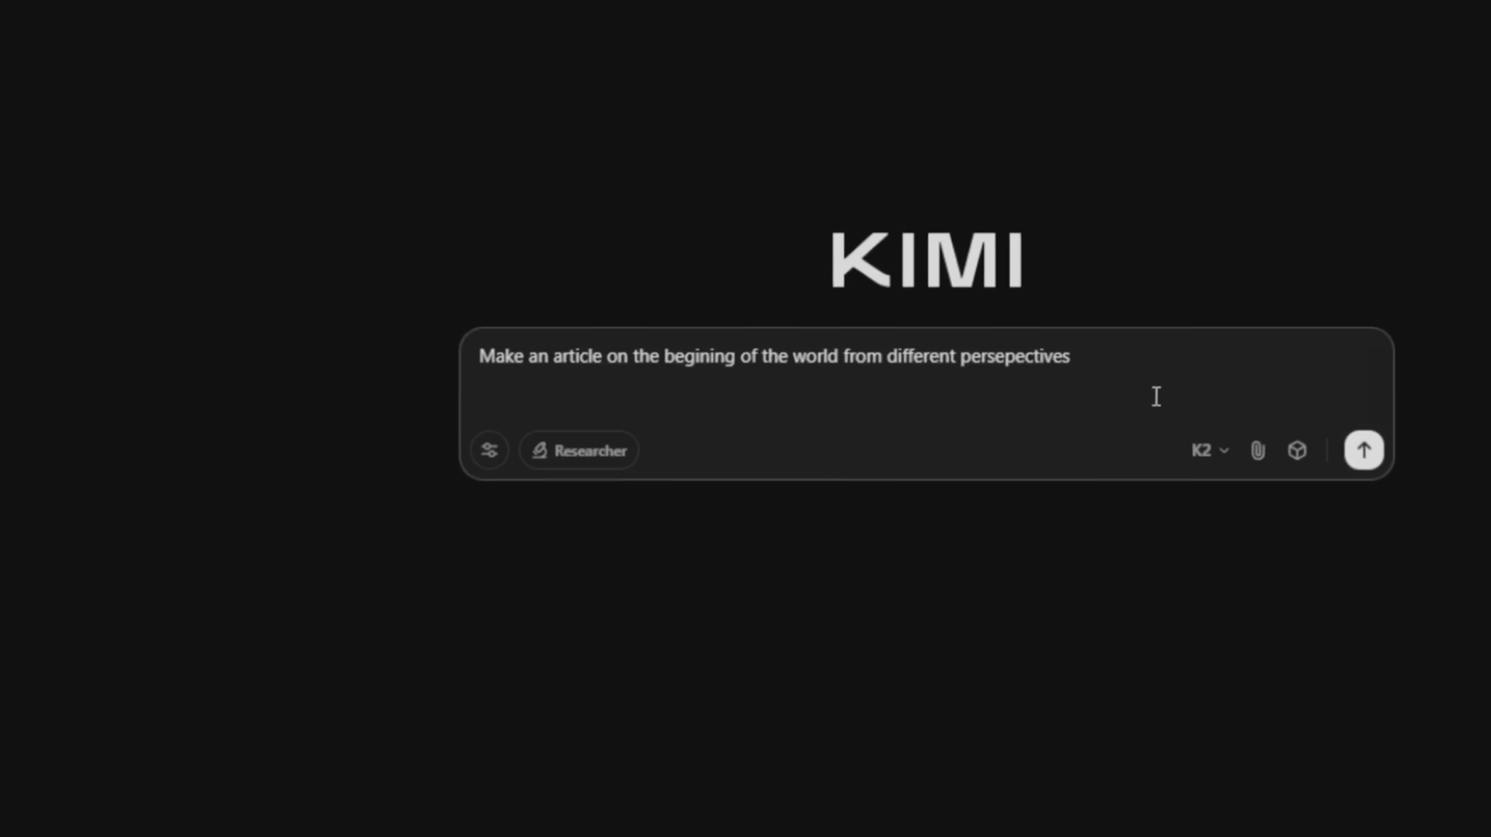
pyautogui.click(186, 802)
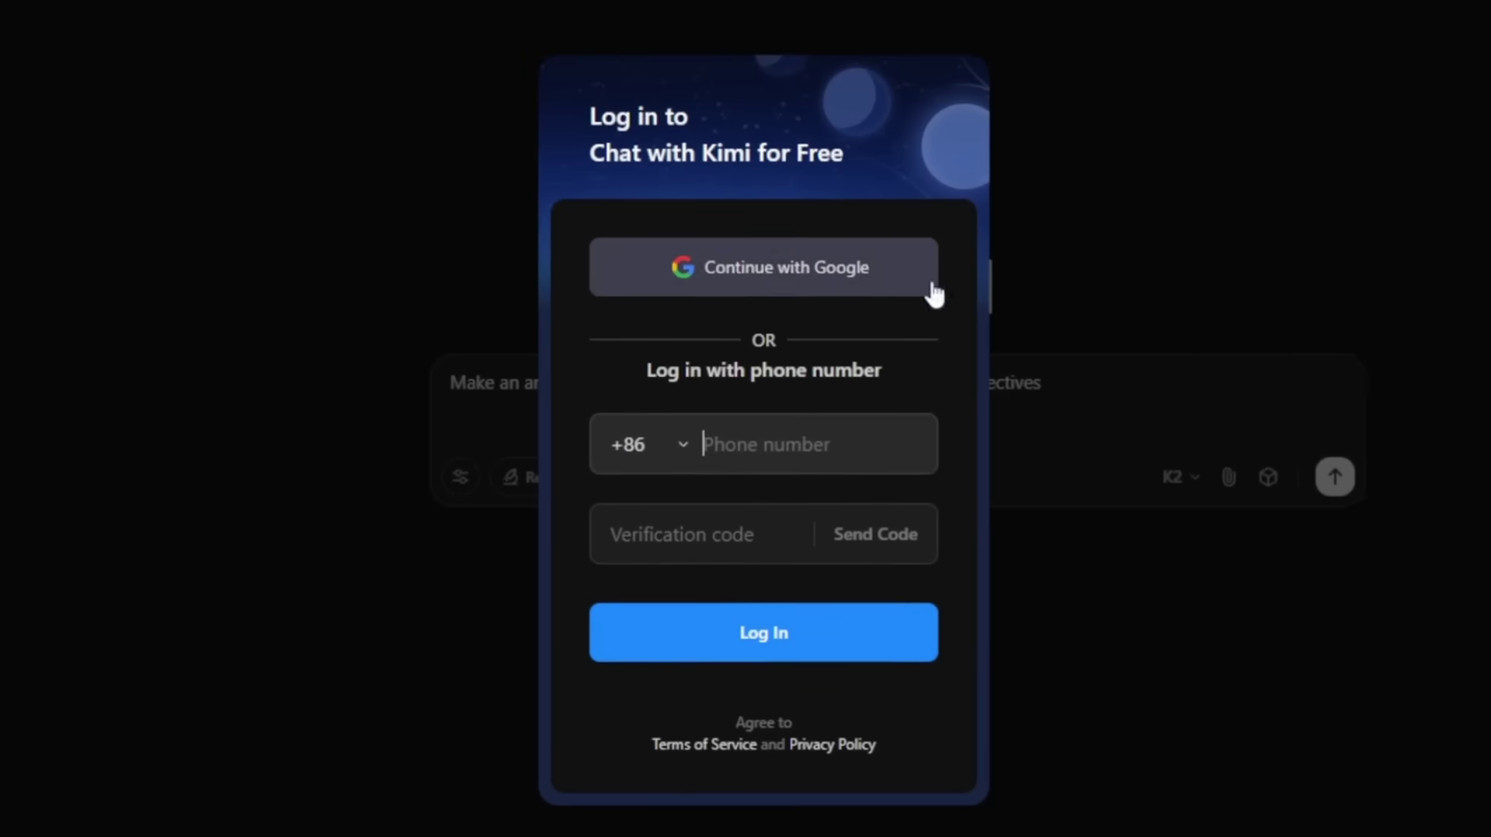
pyautogui.click(775, 273)
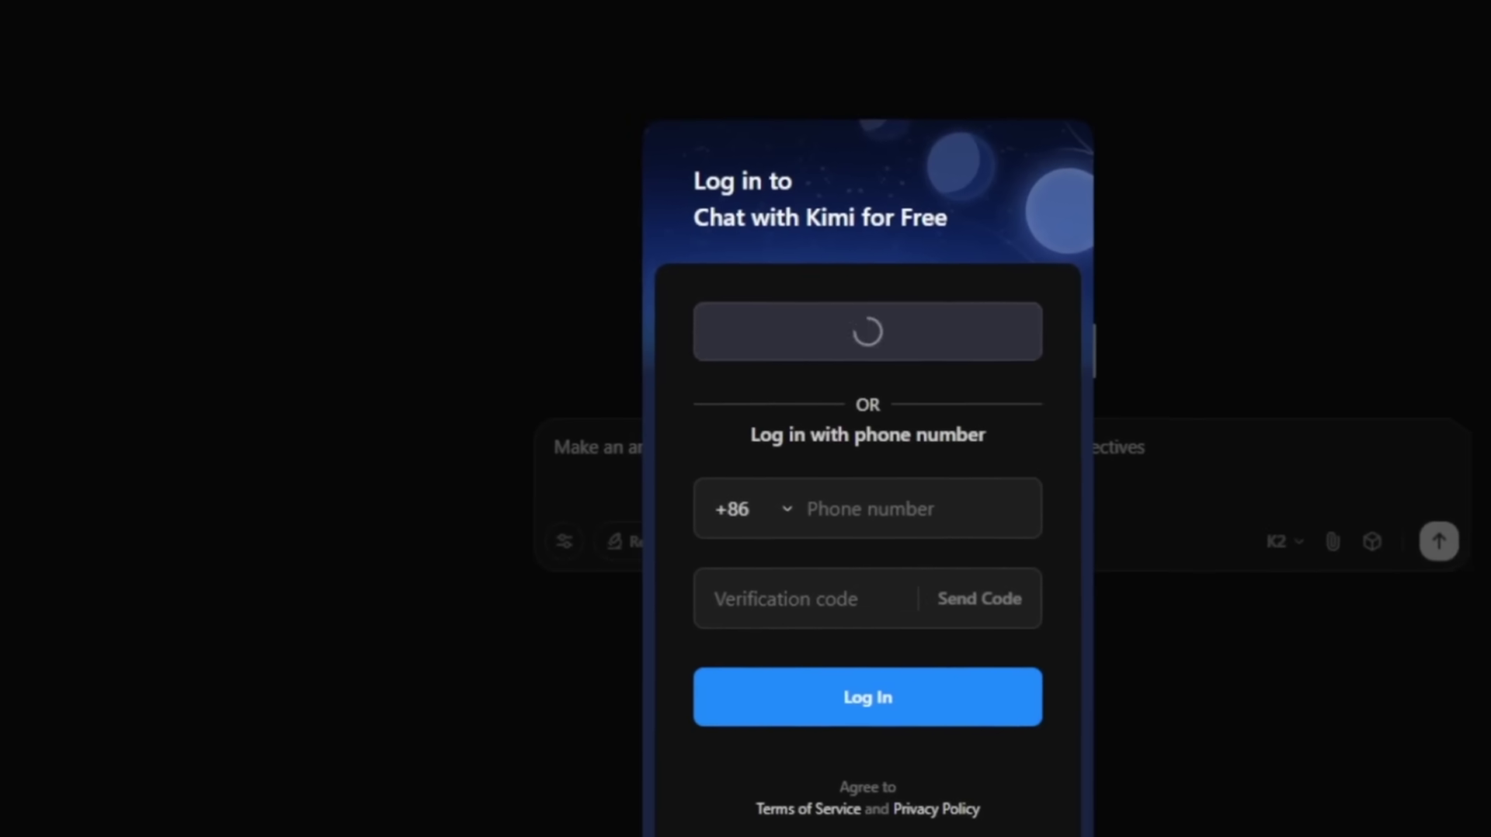
# Open temporary-phone-number.com in a new tab and copy a free US phone number
pyautogui.hotkey('ctrl', 't')
pyautogui.write('temporary-phone-number.com')
pyautogui.press('Return')
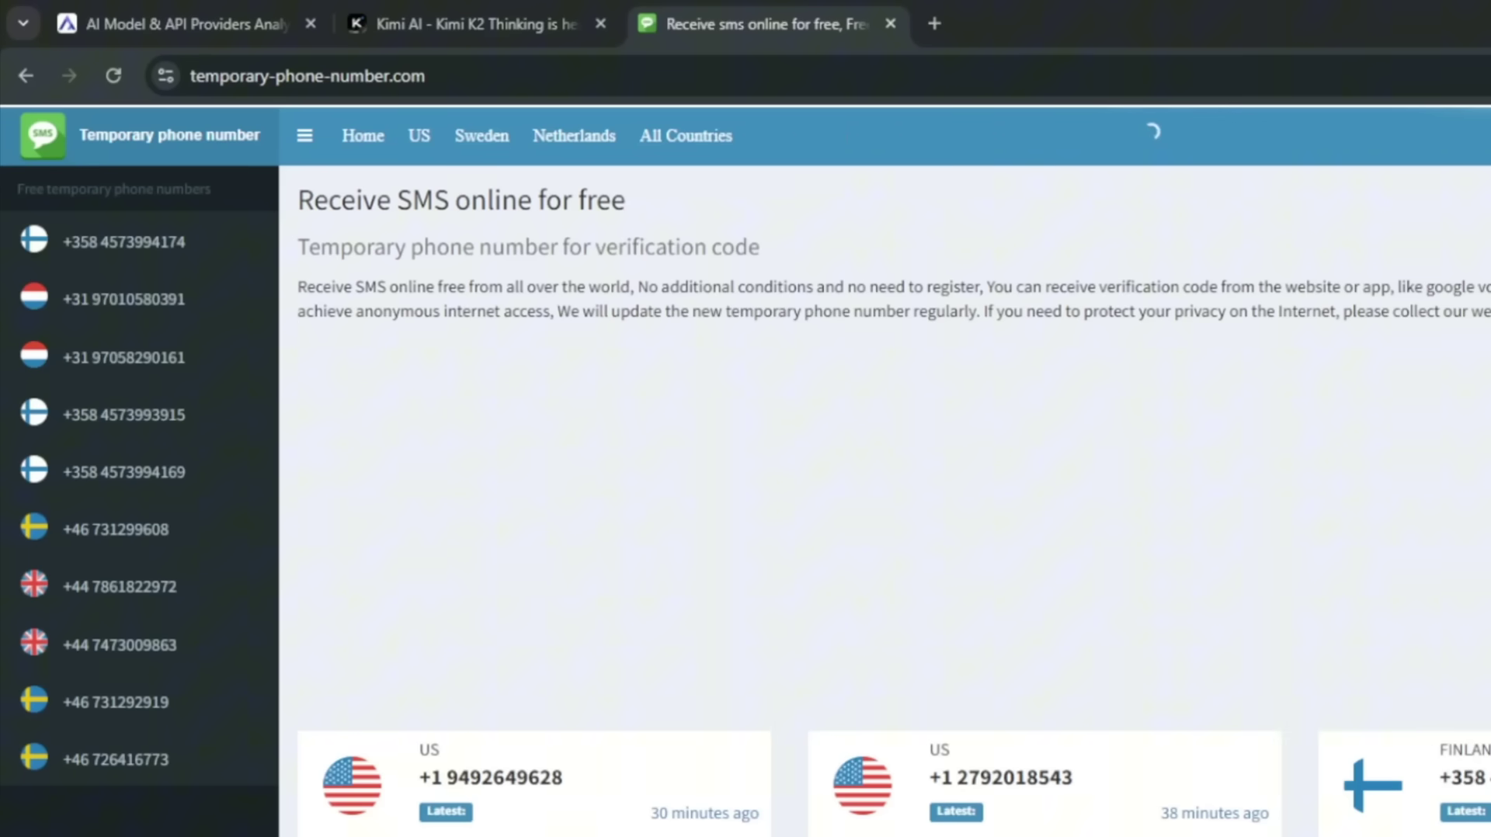
pyautogui.scroll(-10, 883, 471)
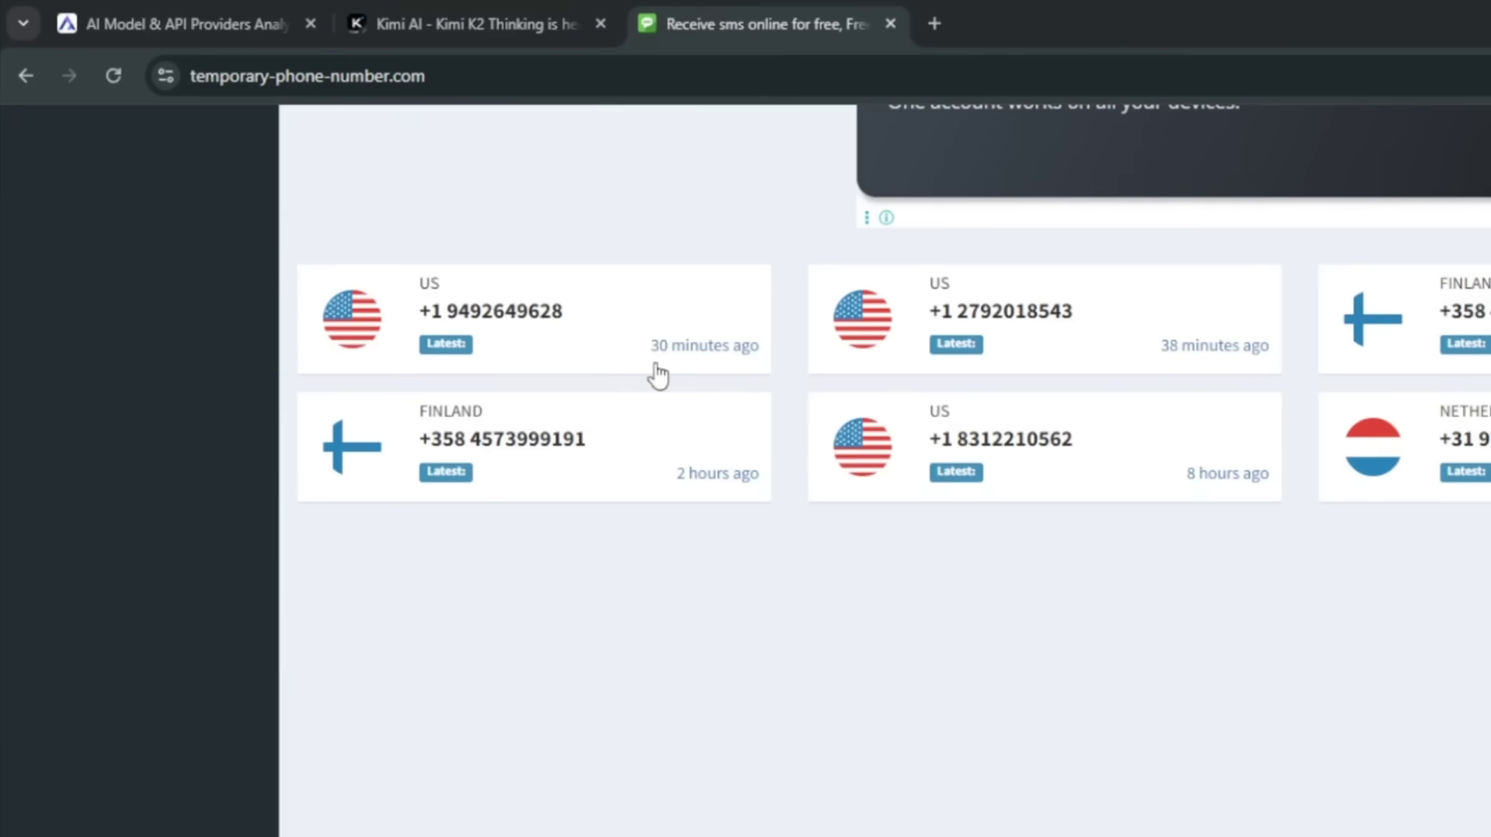
pyautogui.click(522, 314)
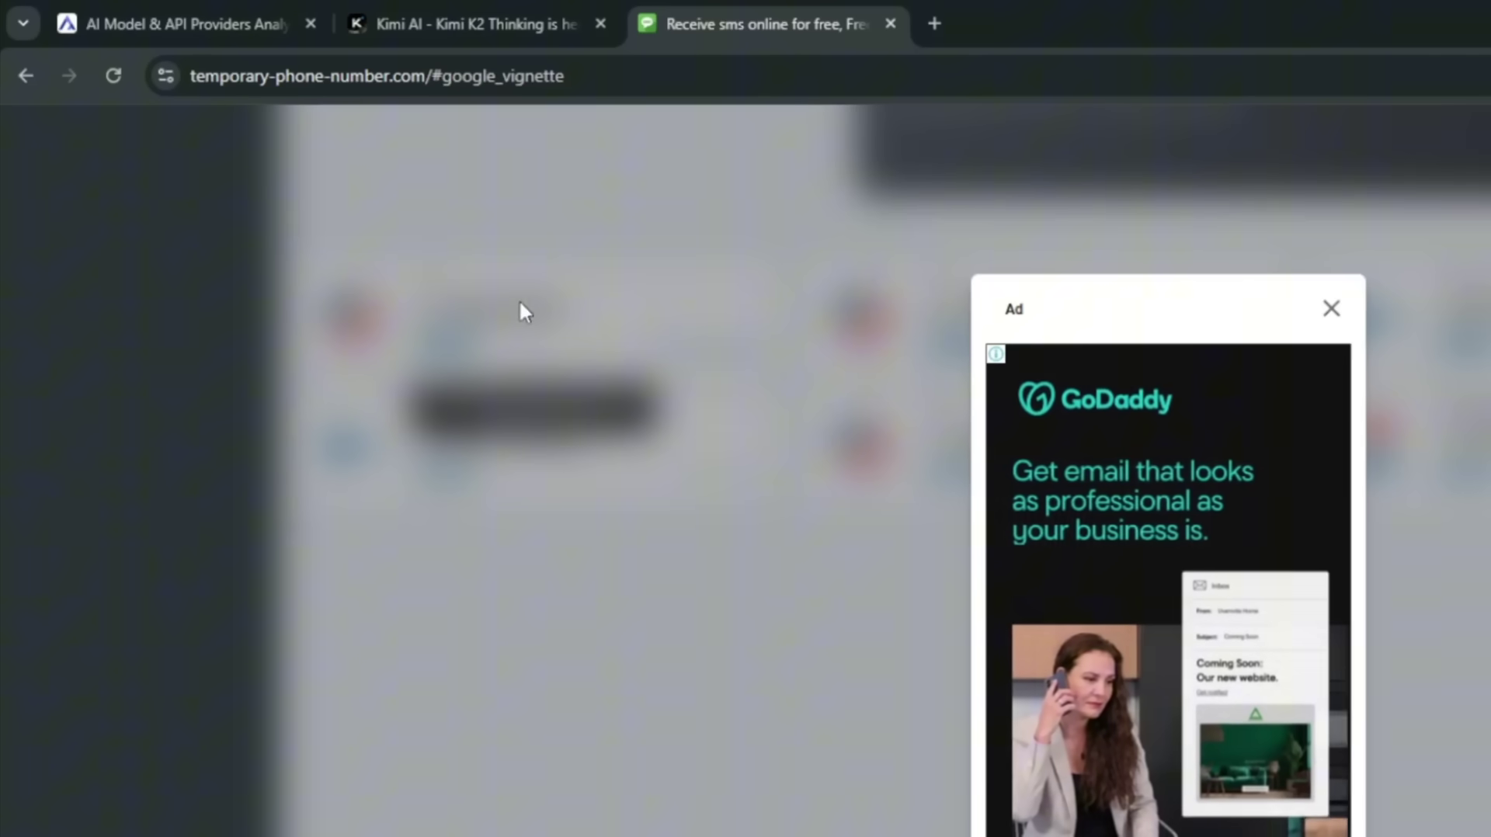
pyautogui.click(1333, 310)
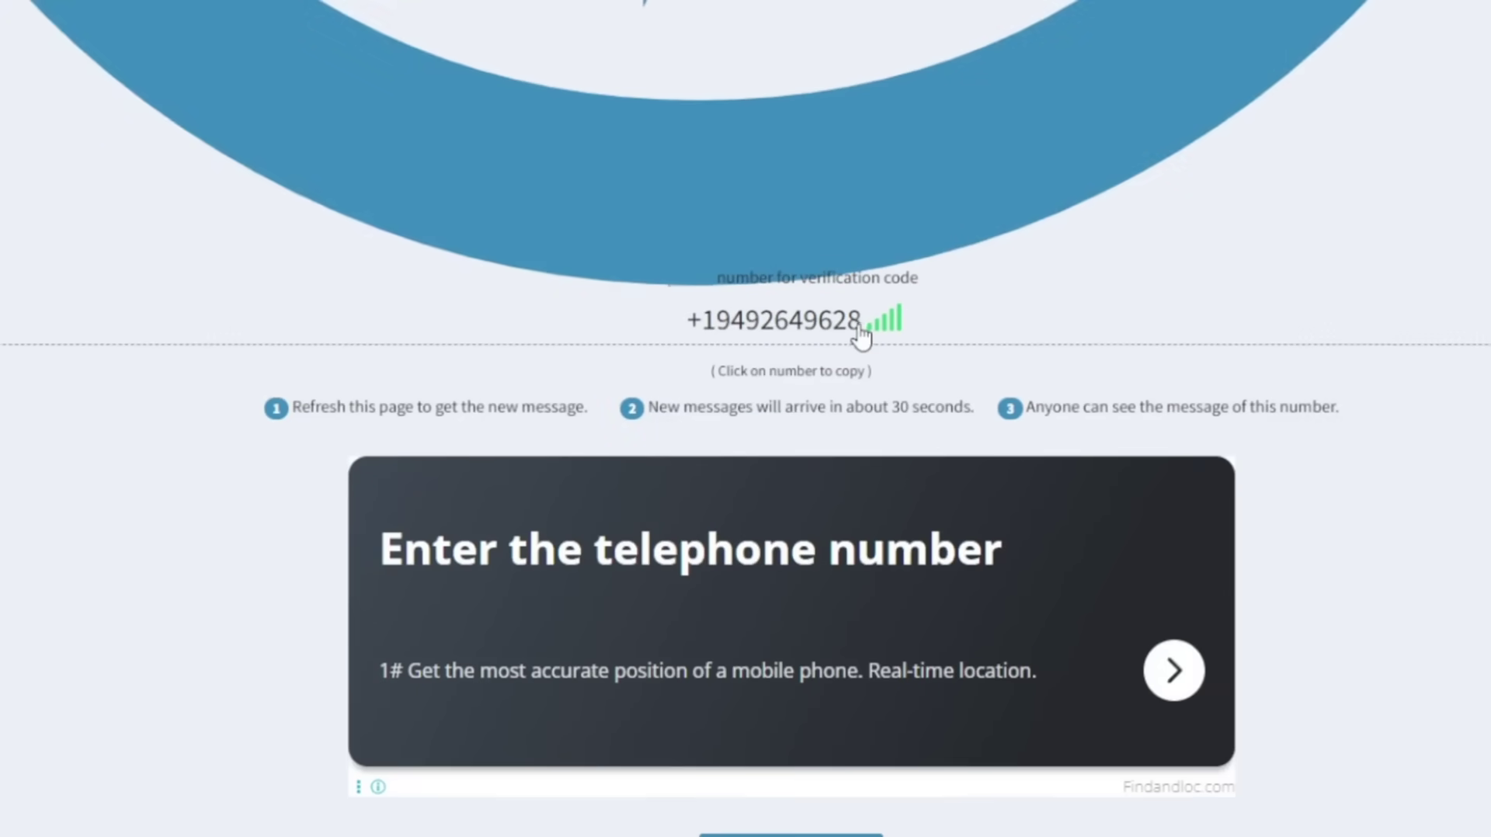
pyautogui.click(849, 335)
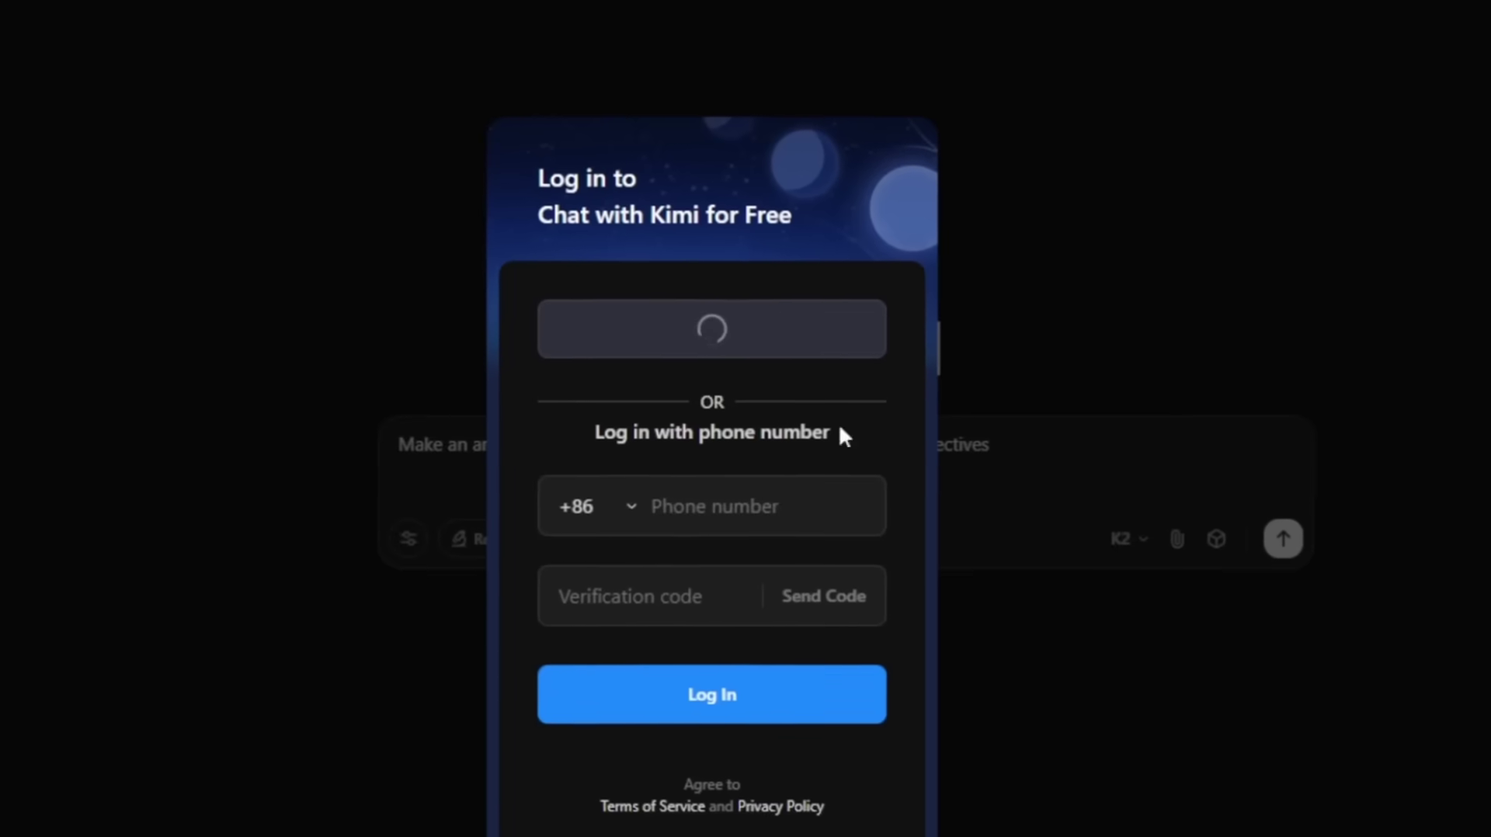
pyautogui.click(757, 464)
pyautogui.hotkey('ctrl', 'v')
pyautogui.click(871, 543)
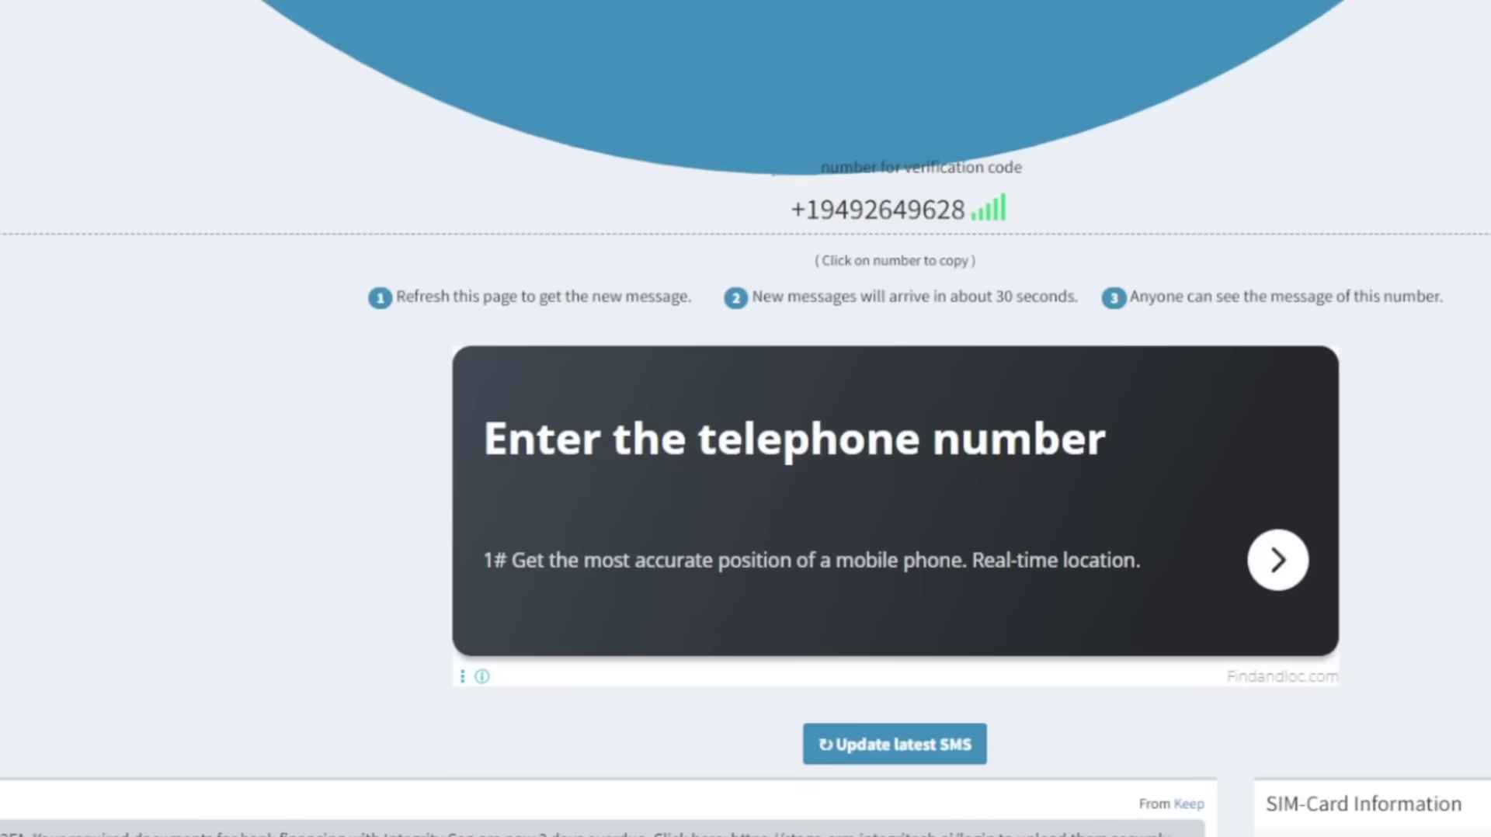
pyautogui.scroll(-8, 420, 559)
pyautogui.scroll(3, 769, 159)
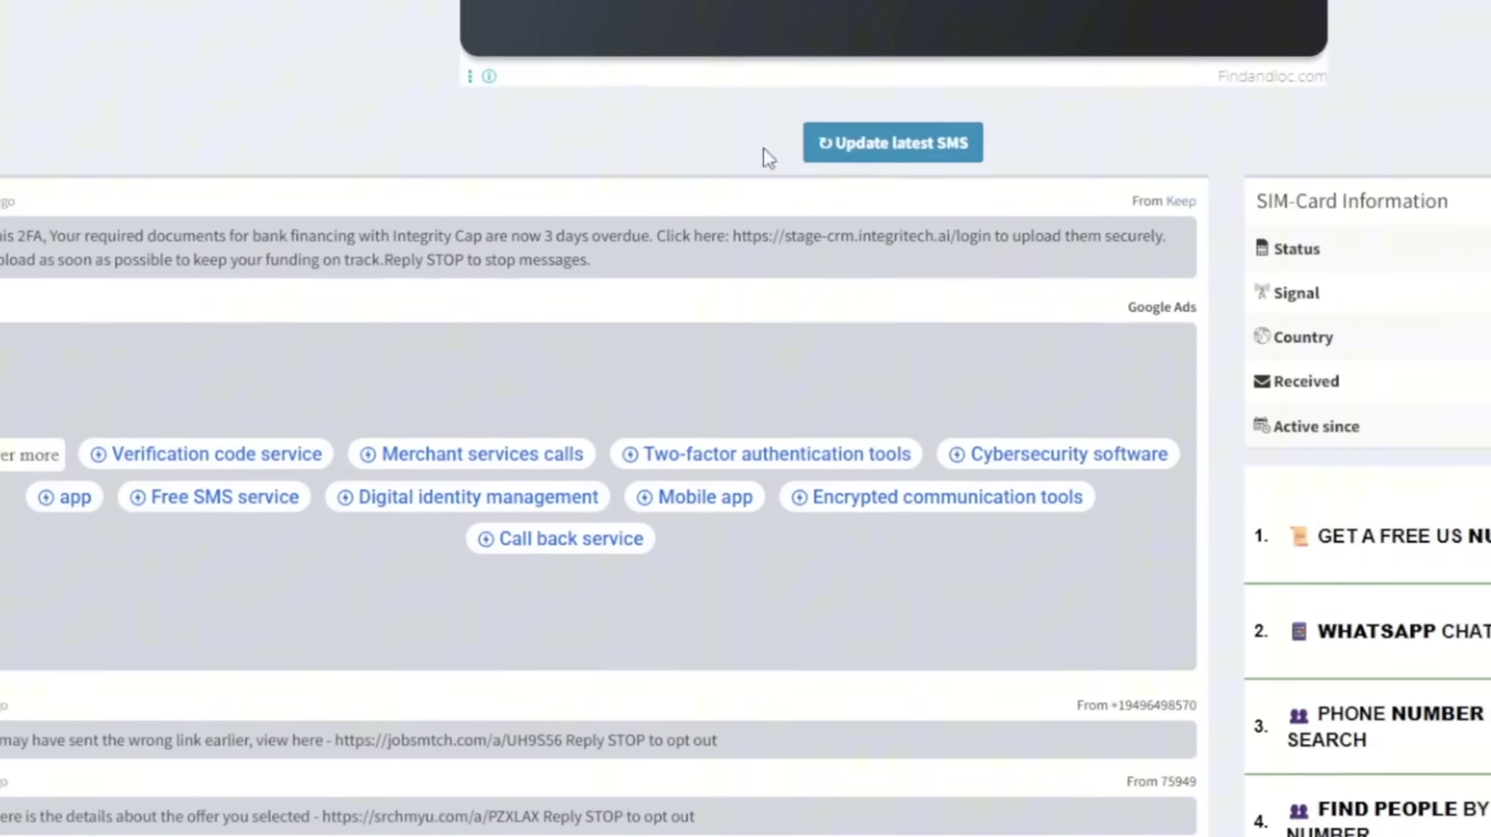
pyautogui.click(892, 146)
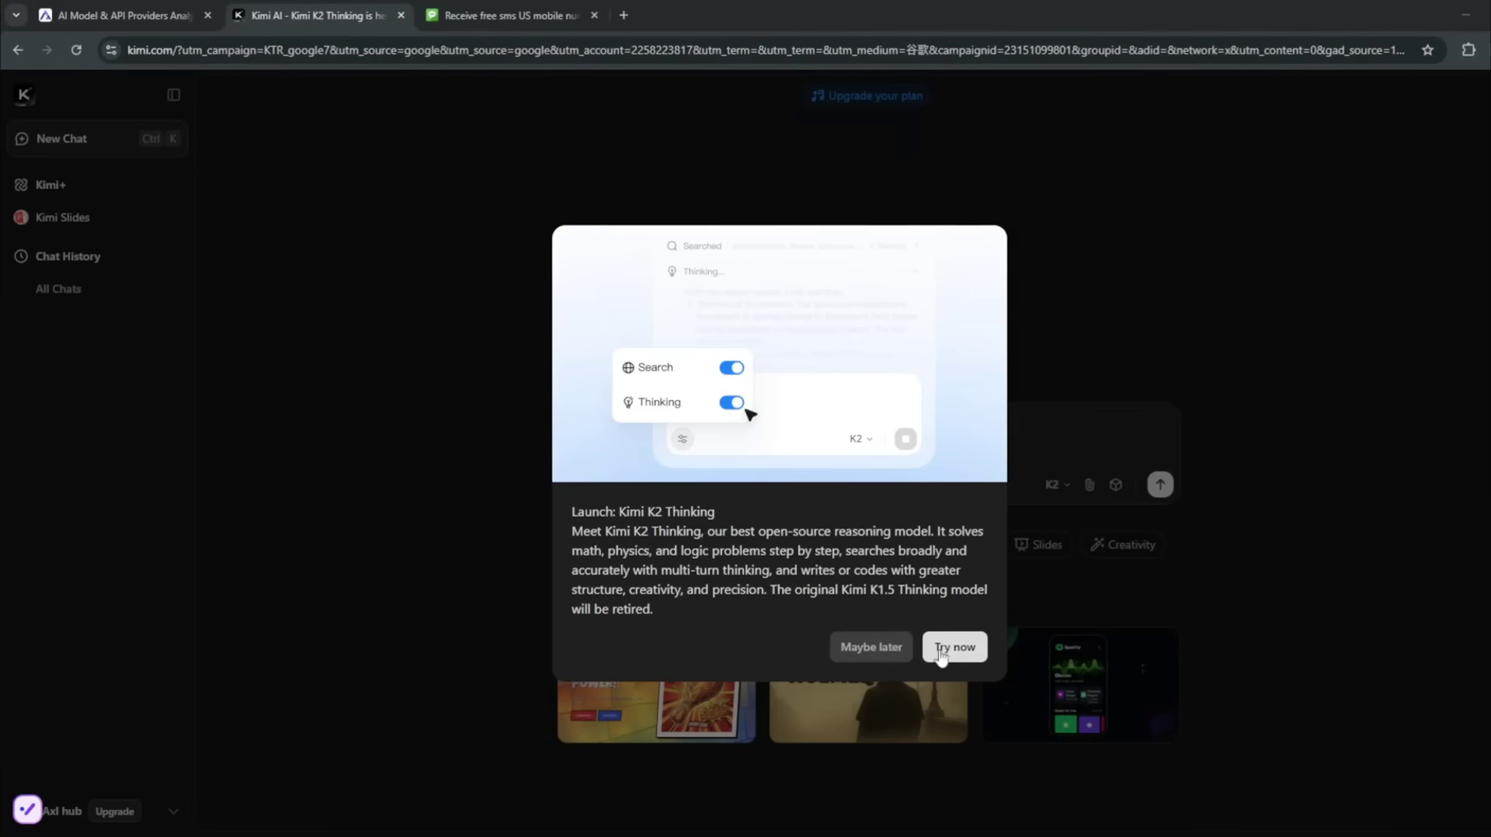
# Send the article prompt to Kimi K2 Thinking and stop the reply partway through
pyautogui.click(967, 646)
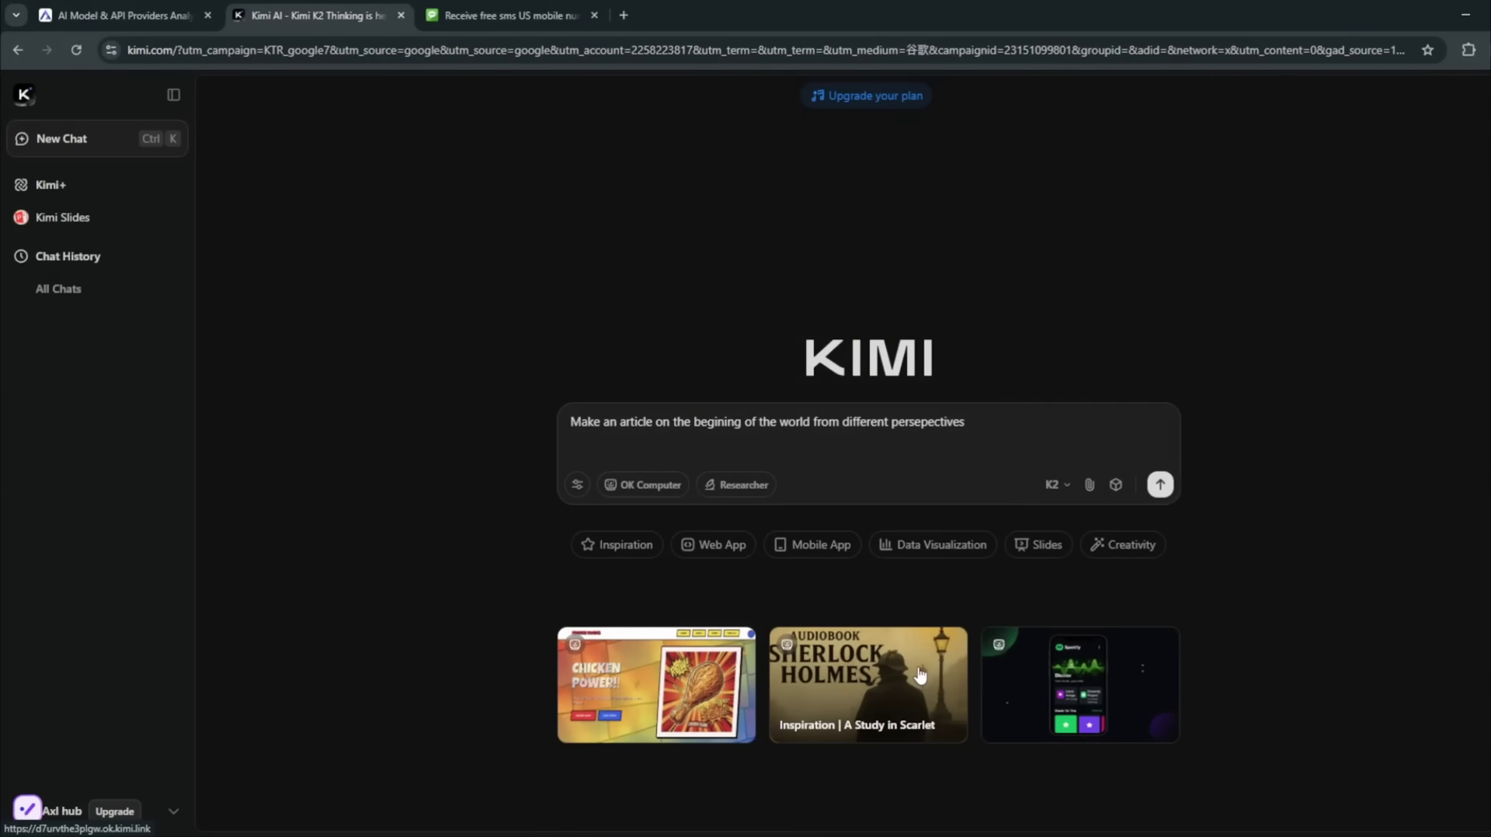
pyautogui.press('Return')
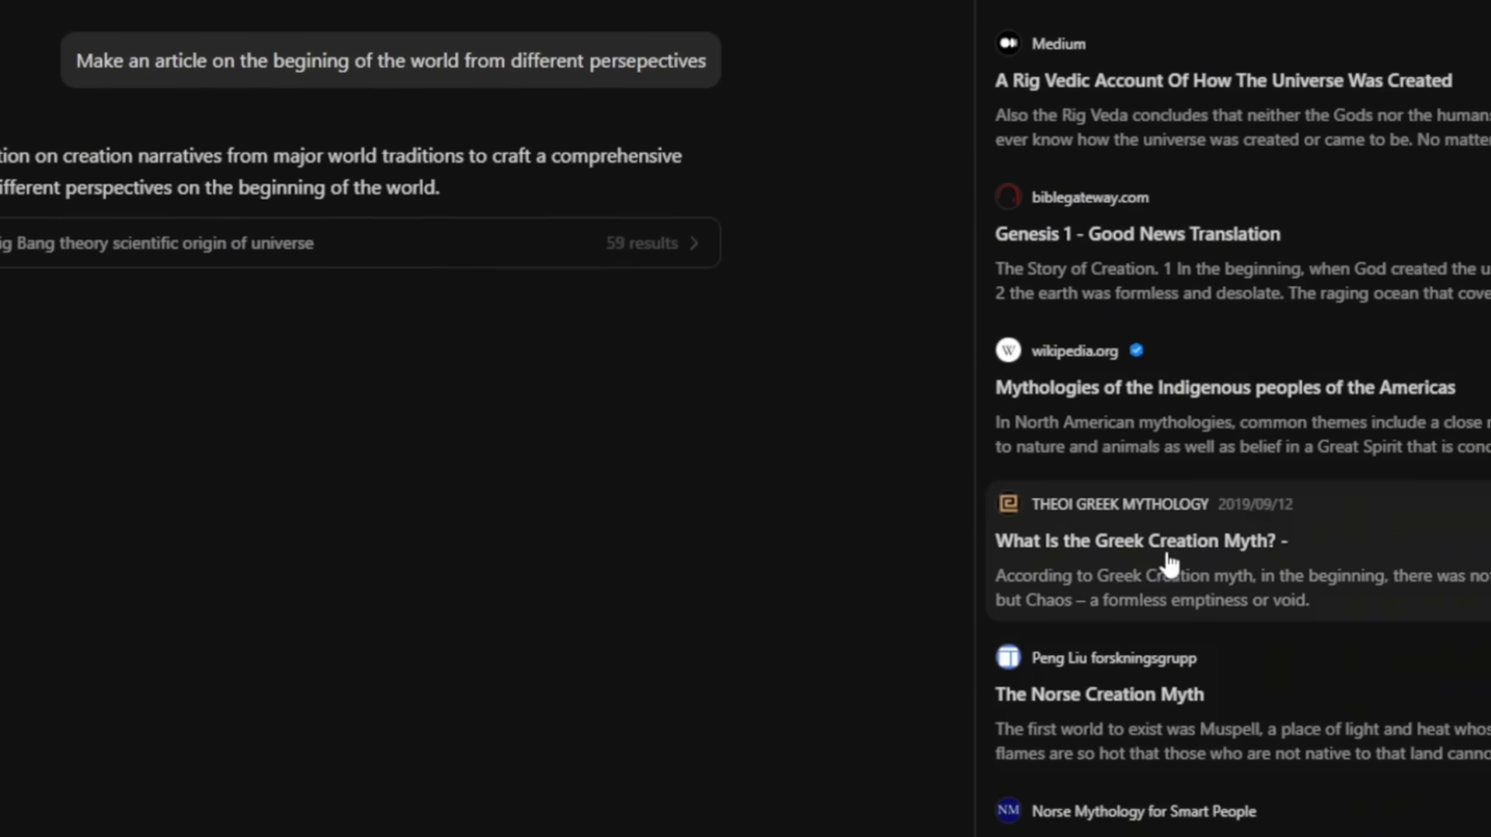
pyautogui.scroll(-15, 1256, 802)
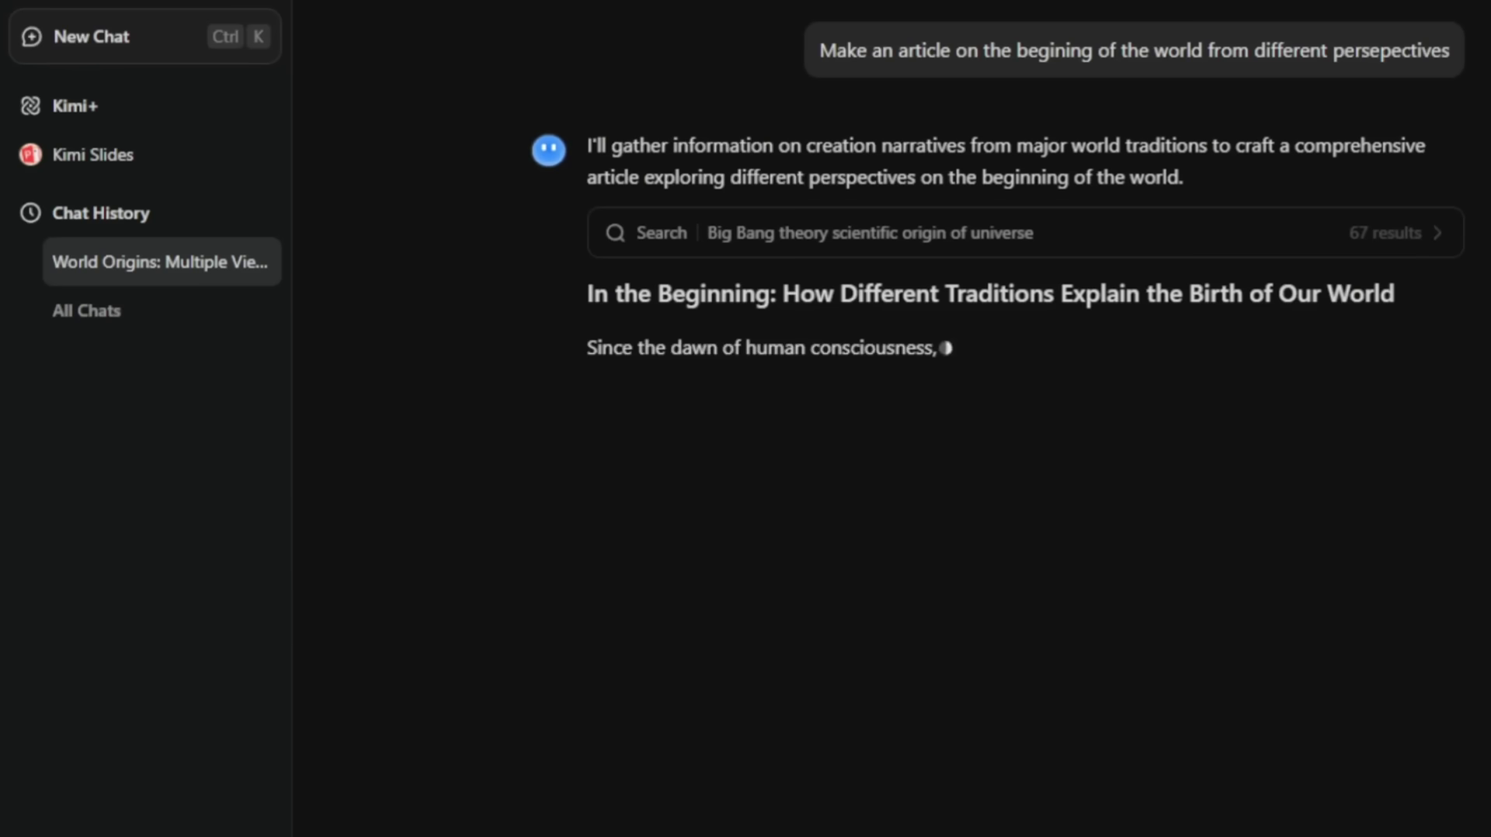
pyautogui.moveTo(1371, 322); pyautogui.dragTo(1381, 348)
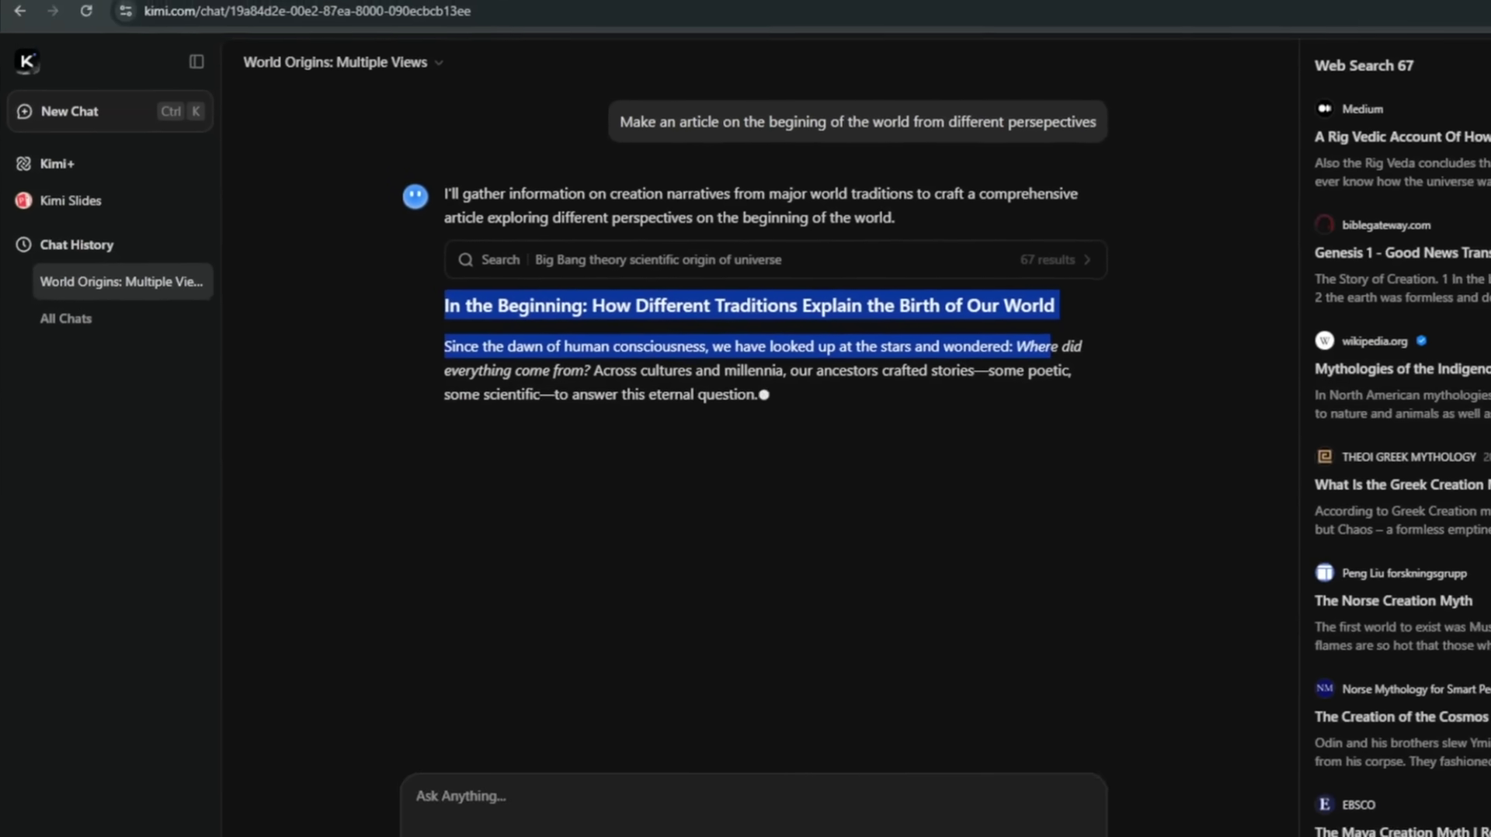
pyautogui.click(800, 480)
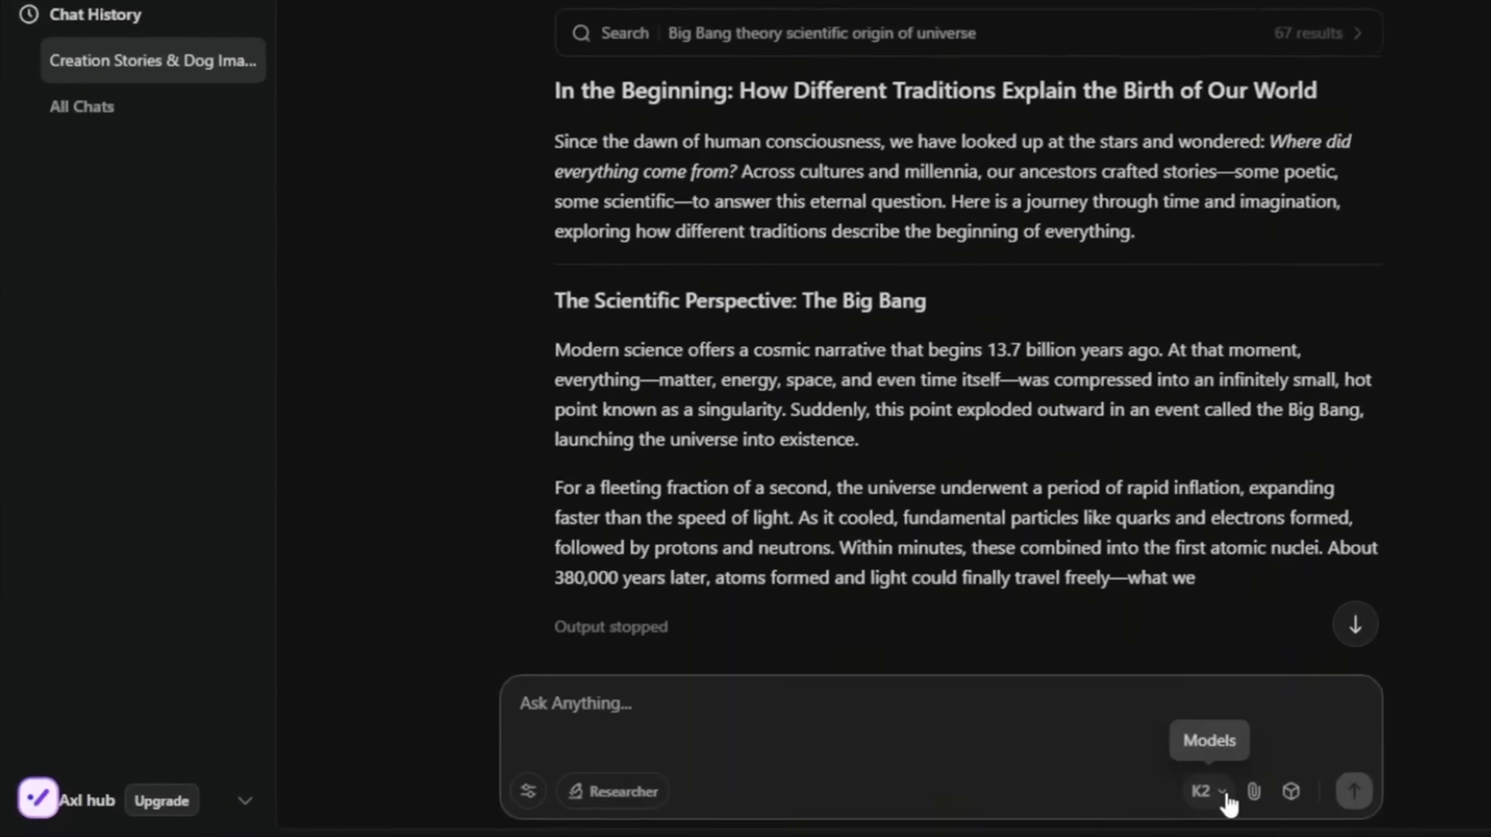
pyautogui.click(862, 806)
pyautogui.click(951, 707)
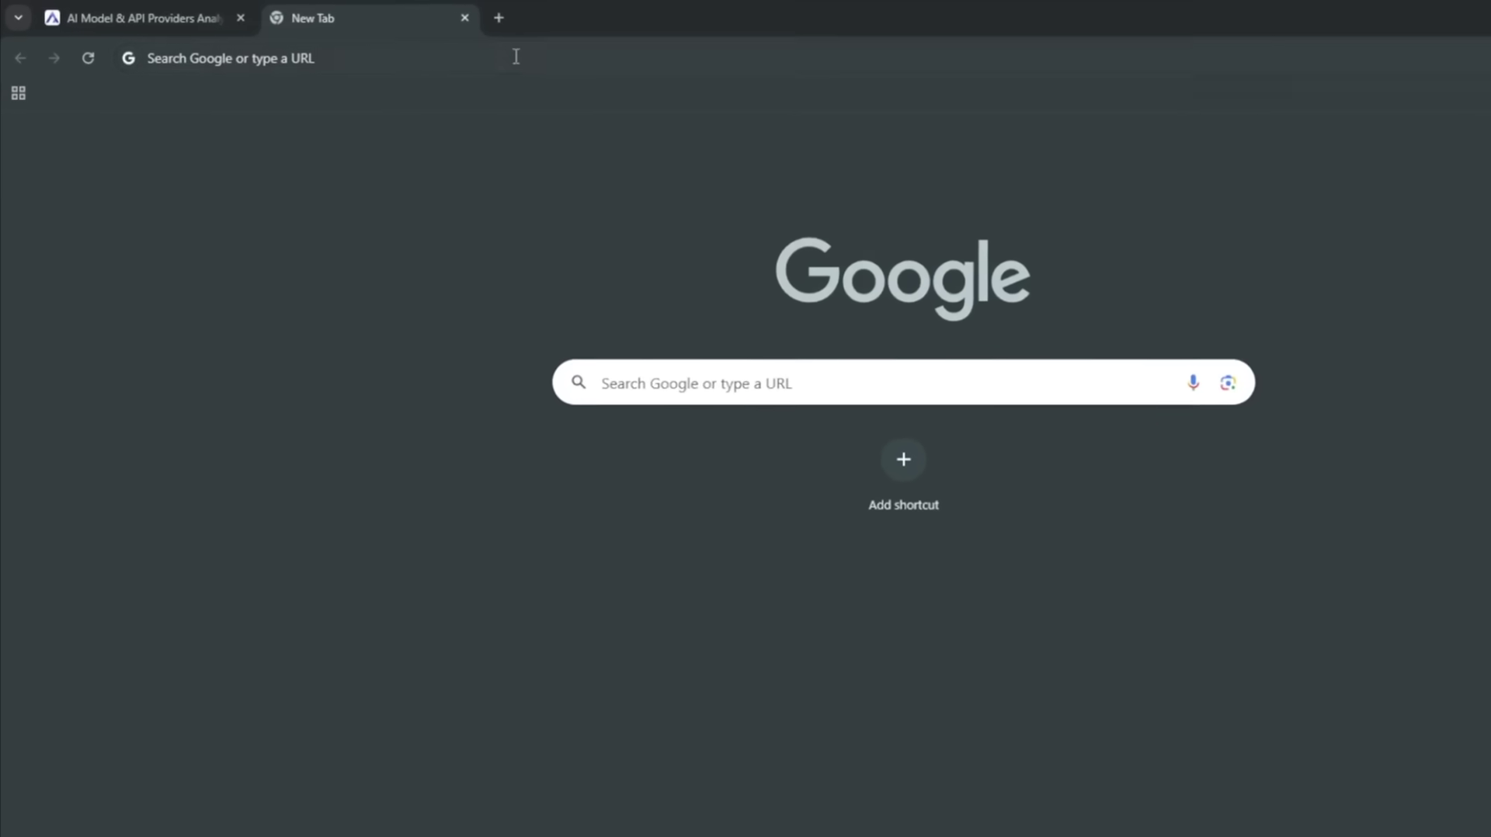
# Go to huggingface.co and dismiss the inference providers pop-up
pyautogui.click(515, 57)
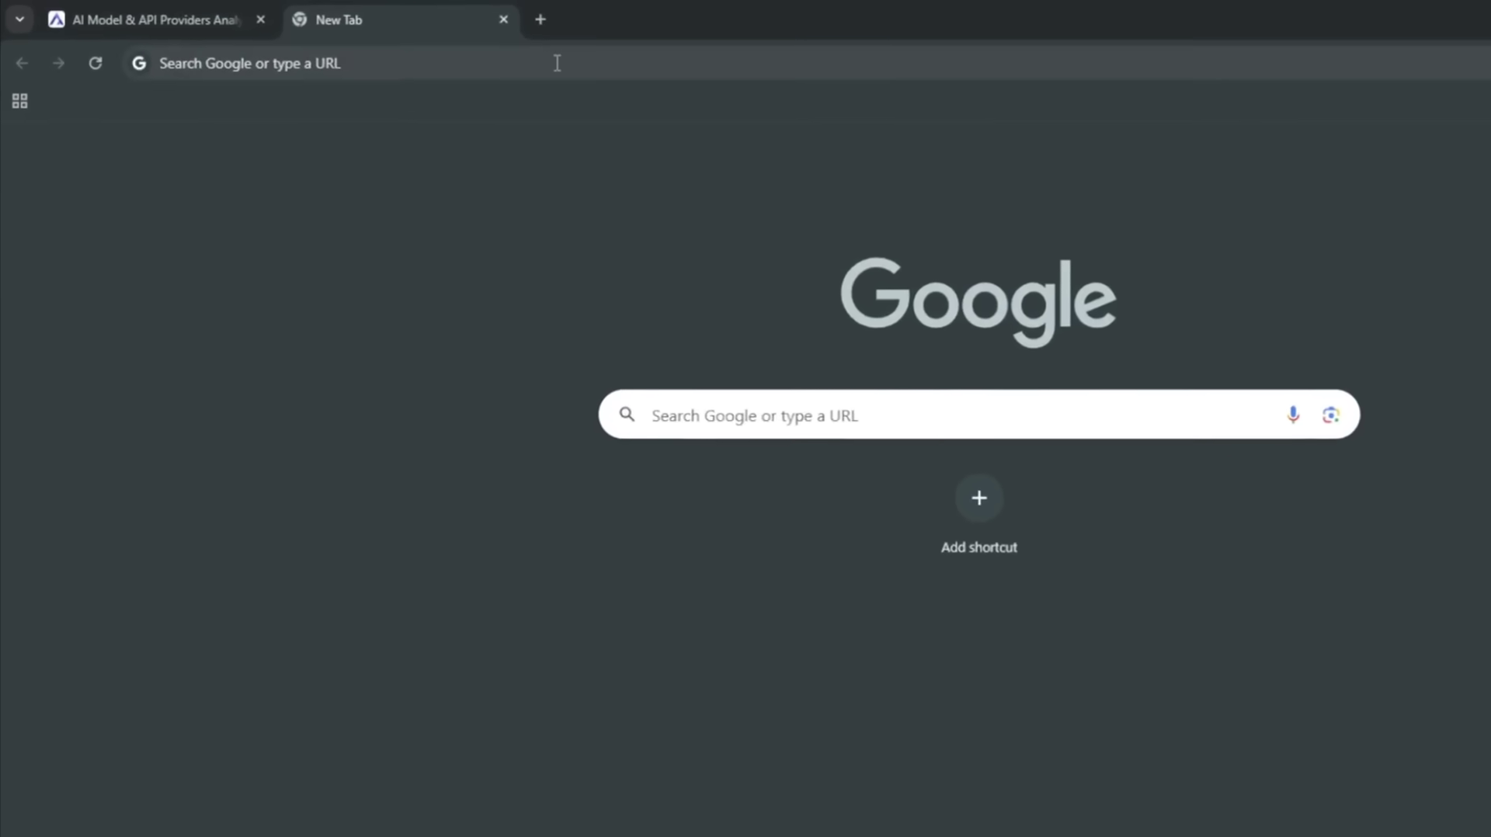
pyautogui.write('huggin')
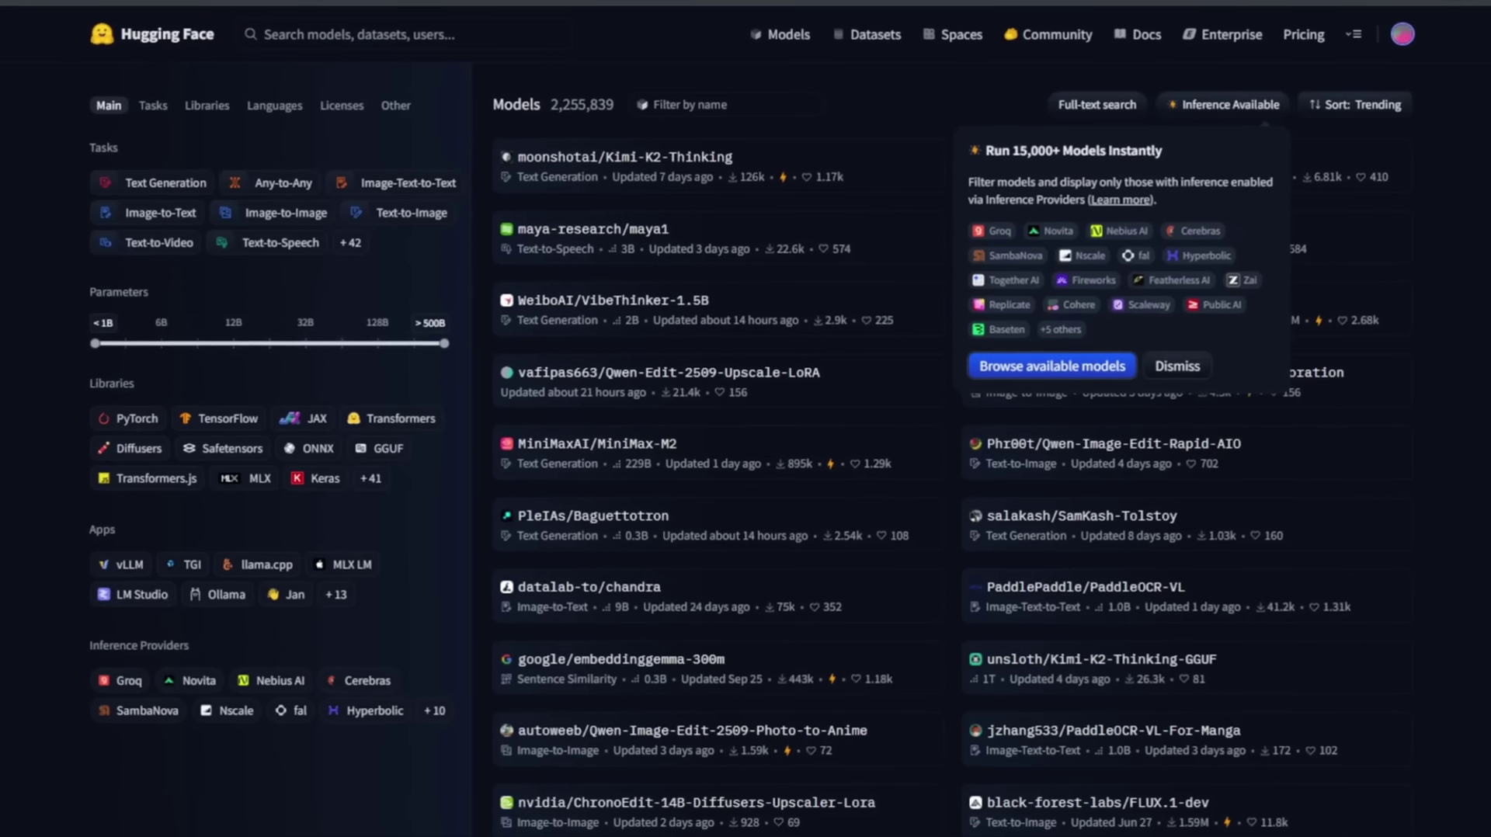
pyautogui.press('Escape')
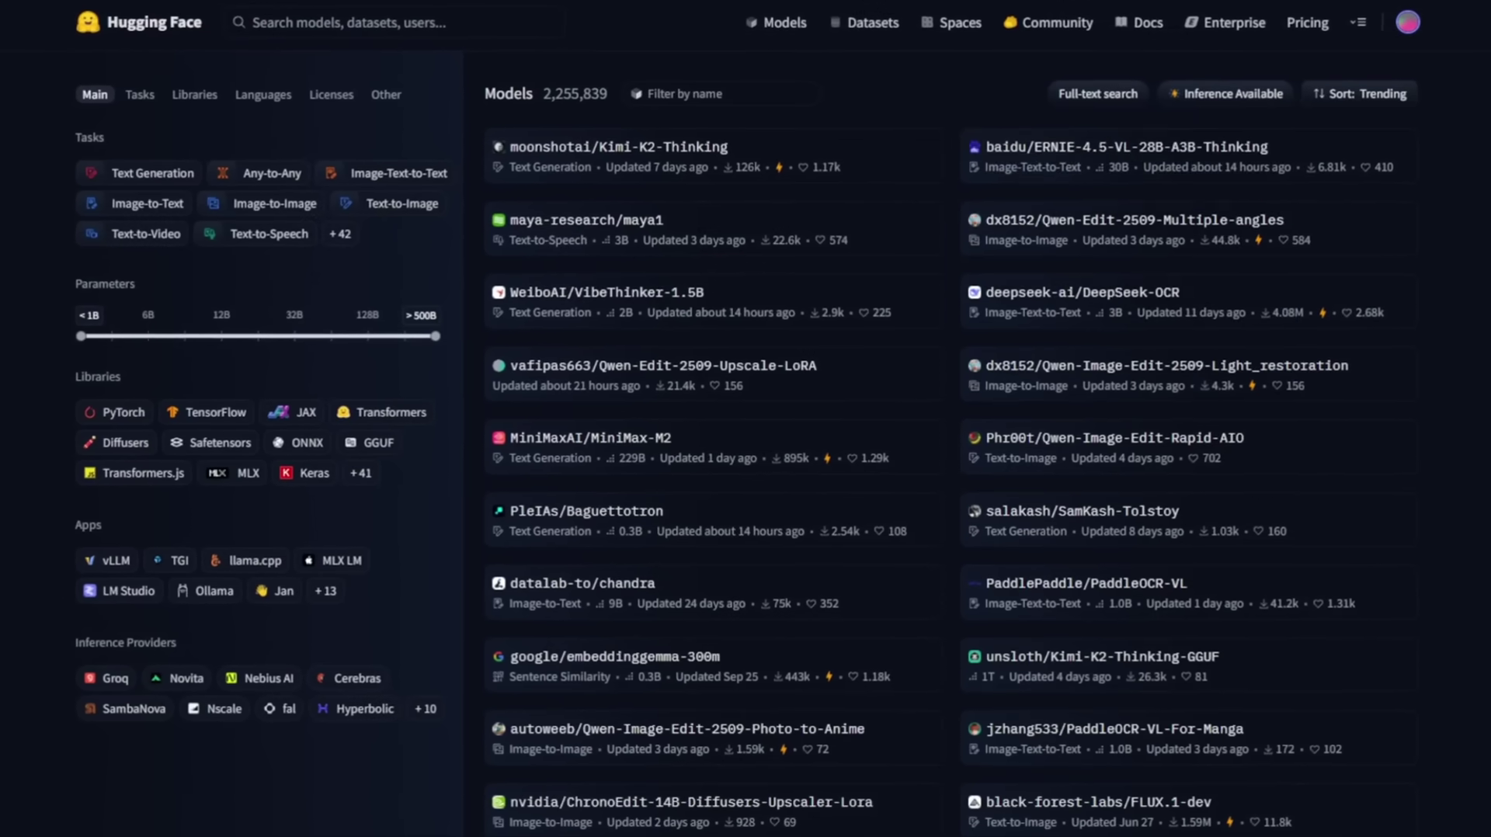
# Filter the Hugging Face model list to the Text-to-Video task, showing 823 models
pyautogui.click(133, 242)
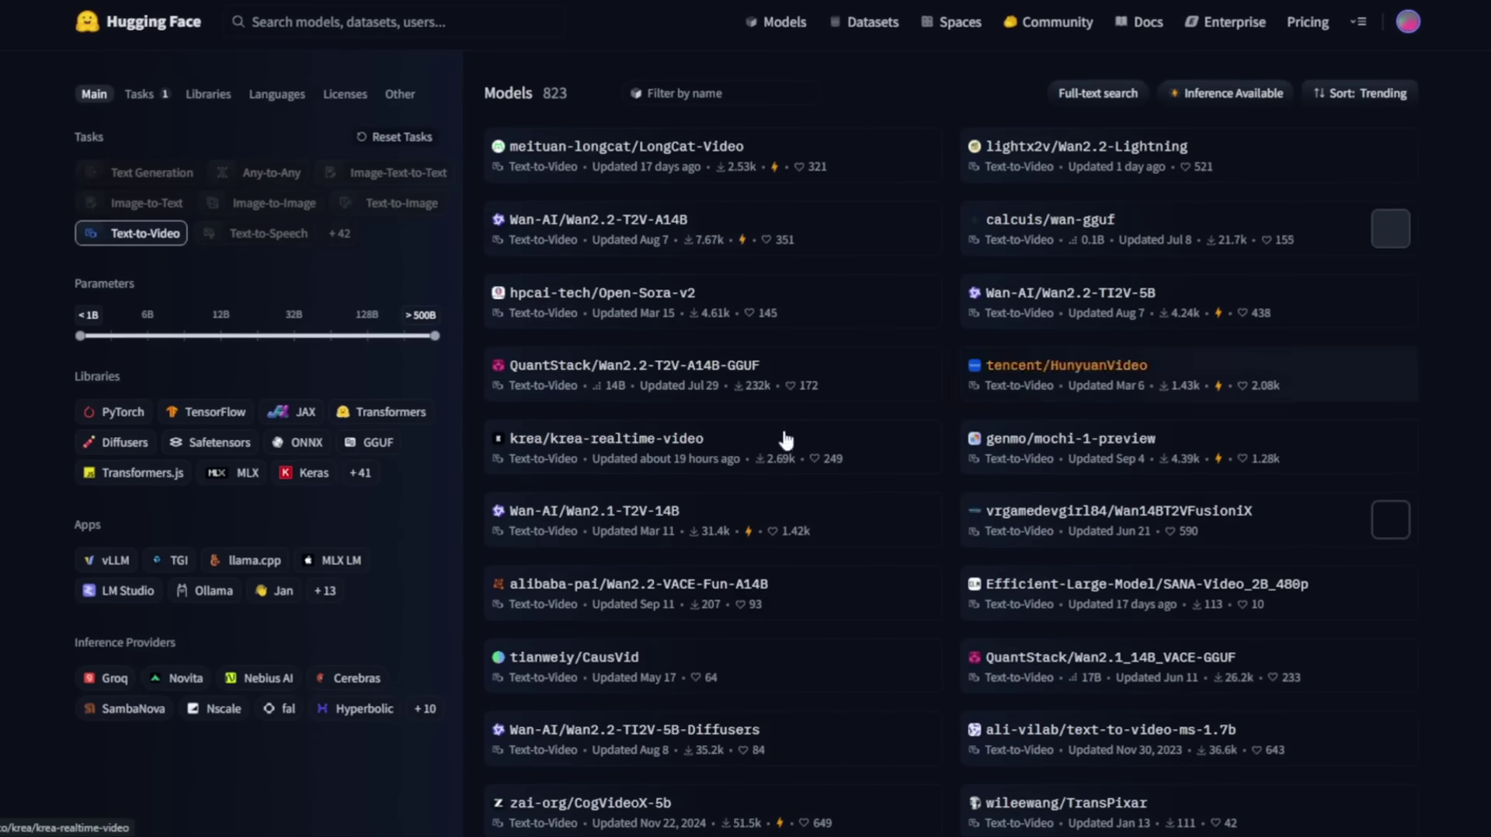
pyautogui.click(284, 211)
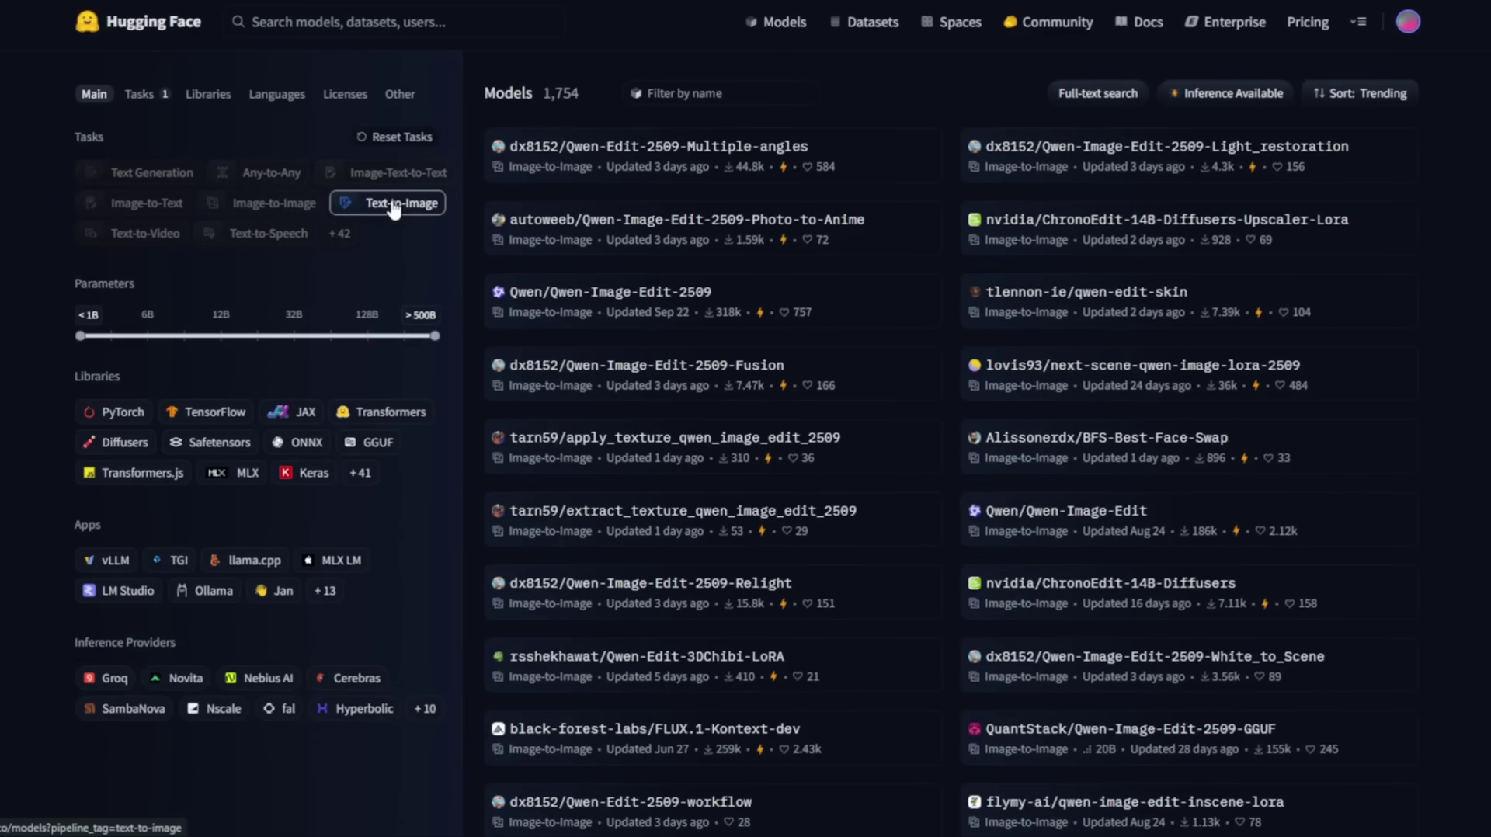
pyautogui.click(339, 234)
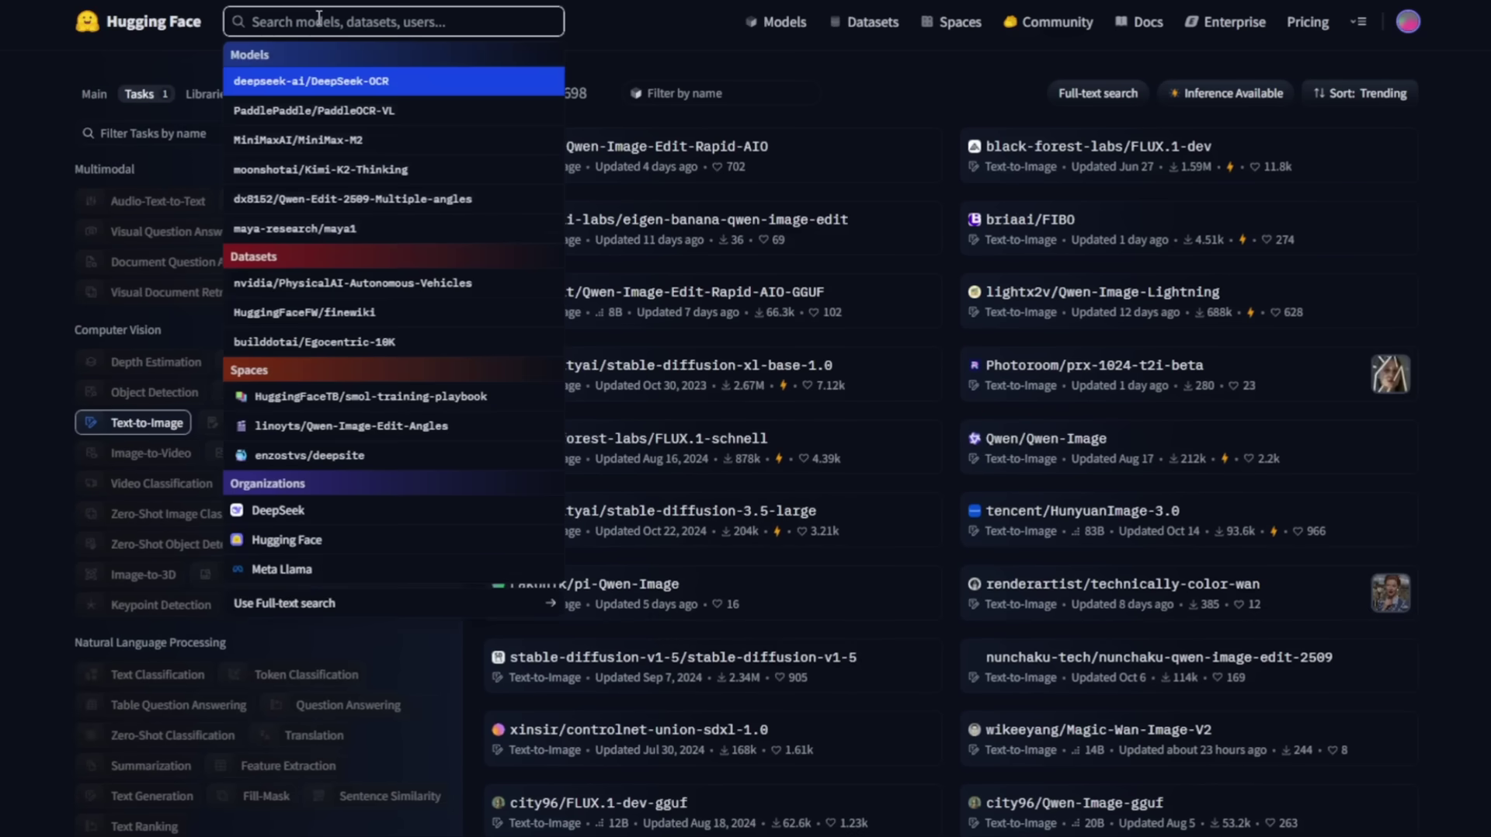
pyautogui.write('kdeepseek')
pyautogui.click(37, 228)
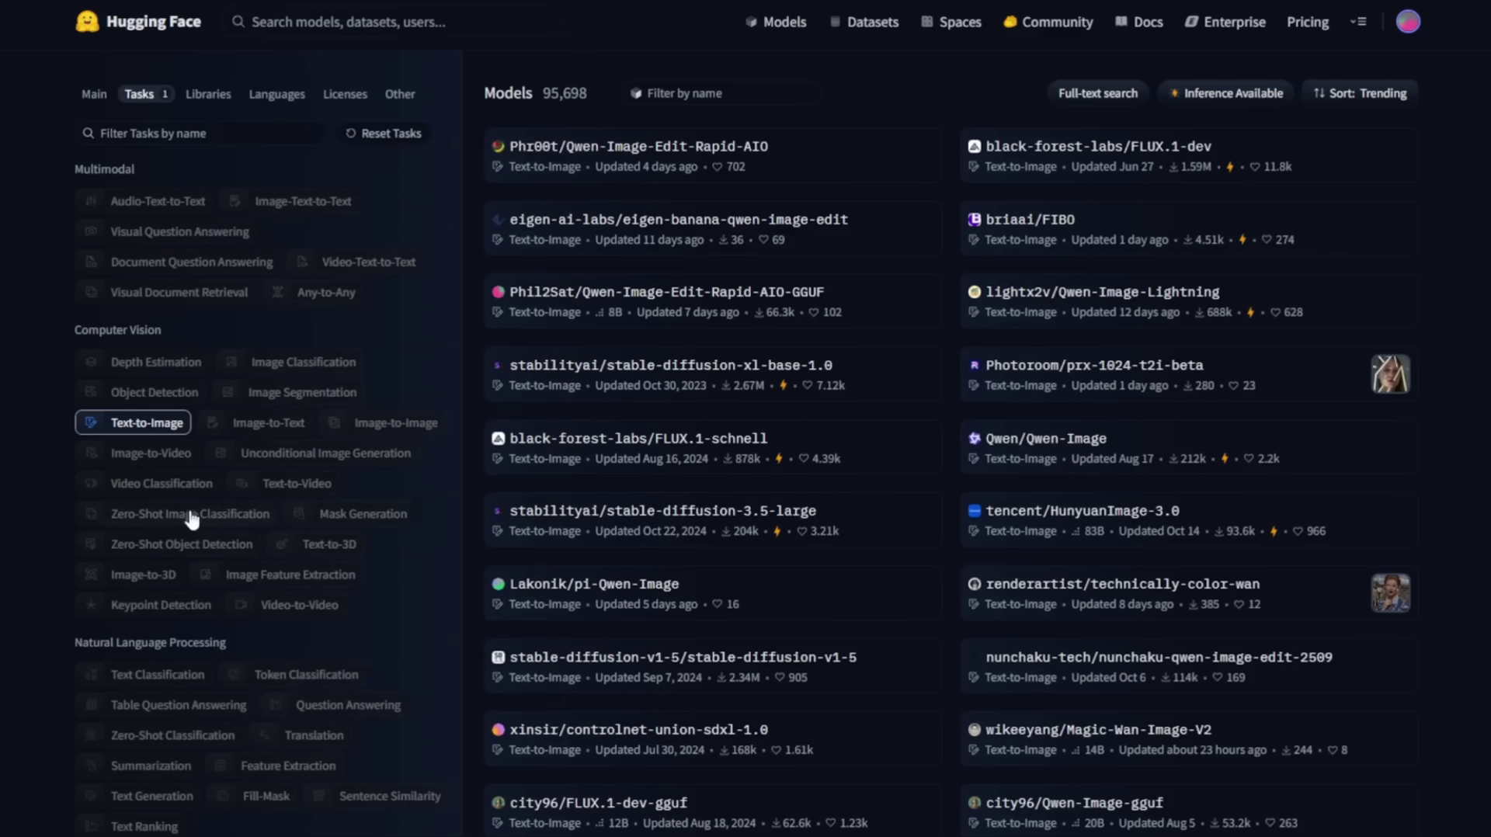
pyautogui.click(297, 483)
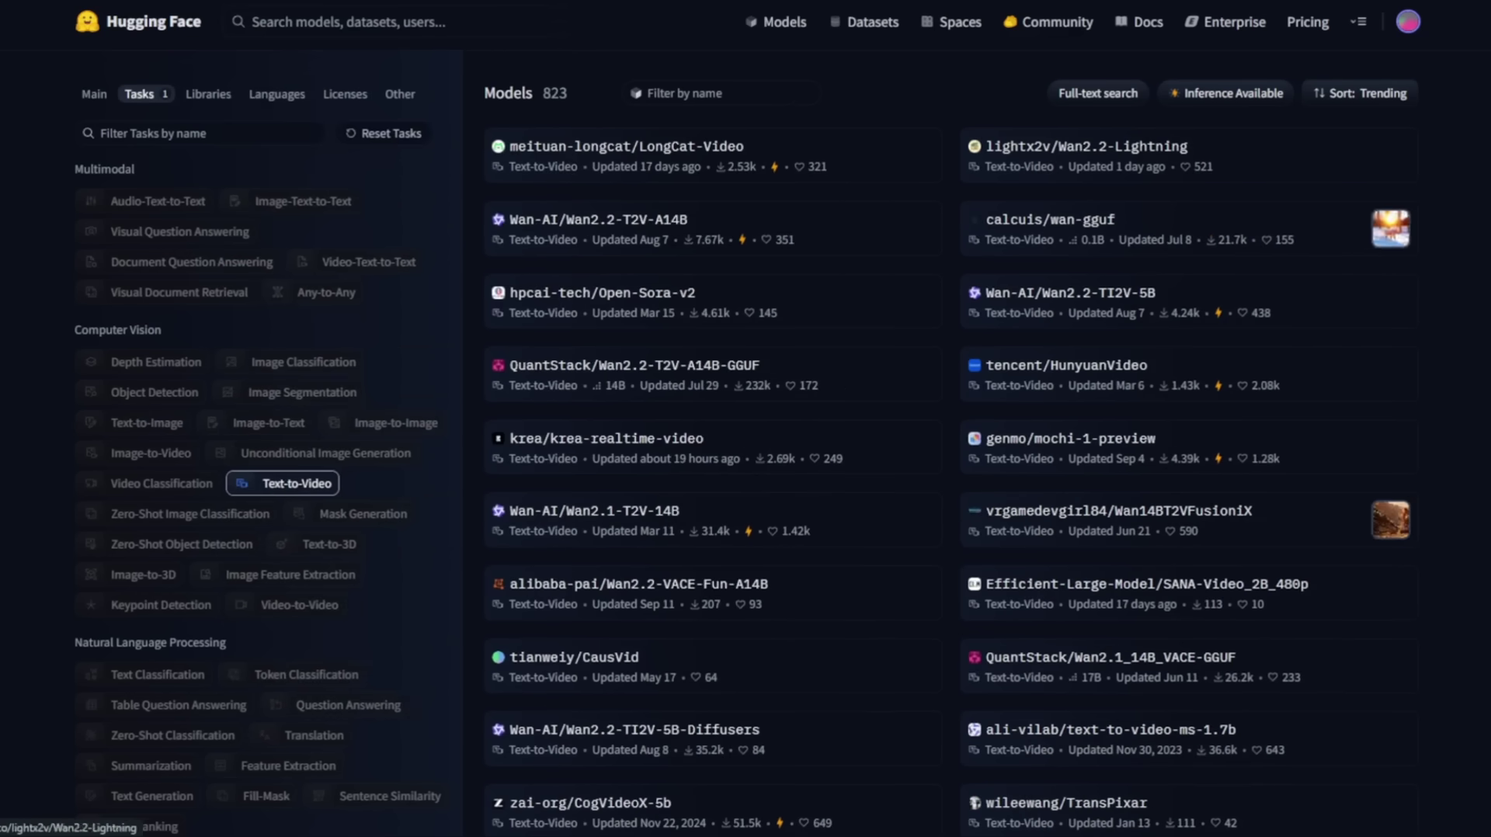
pyautogui.scroll(-5, 311, 482)
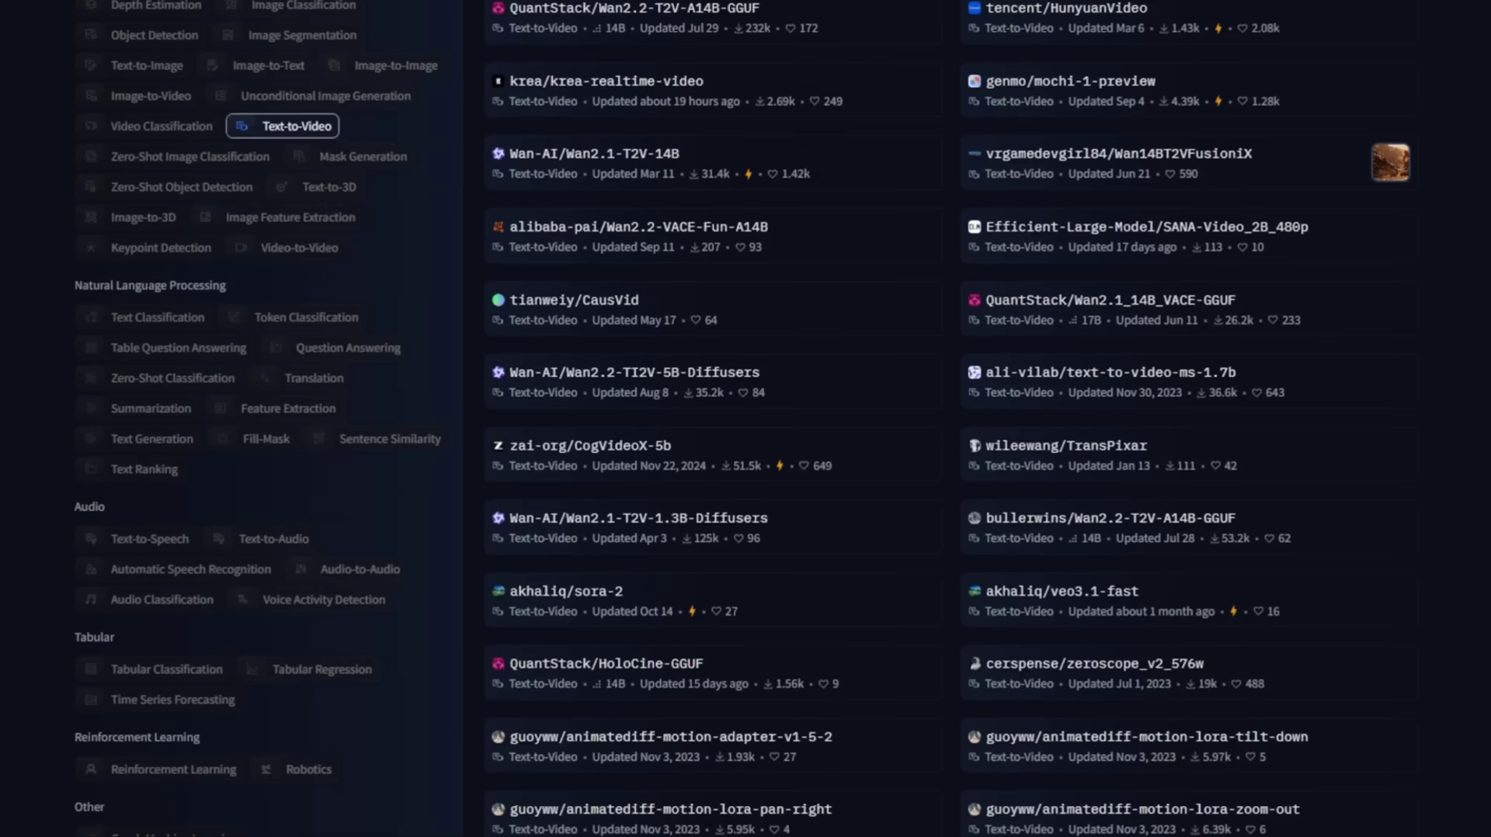
pyautogui.scroll(-2, 745, 419)
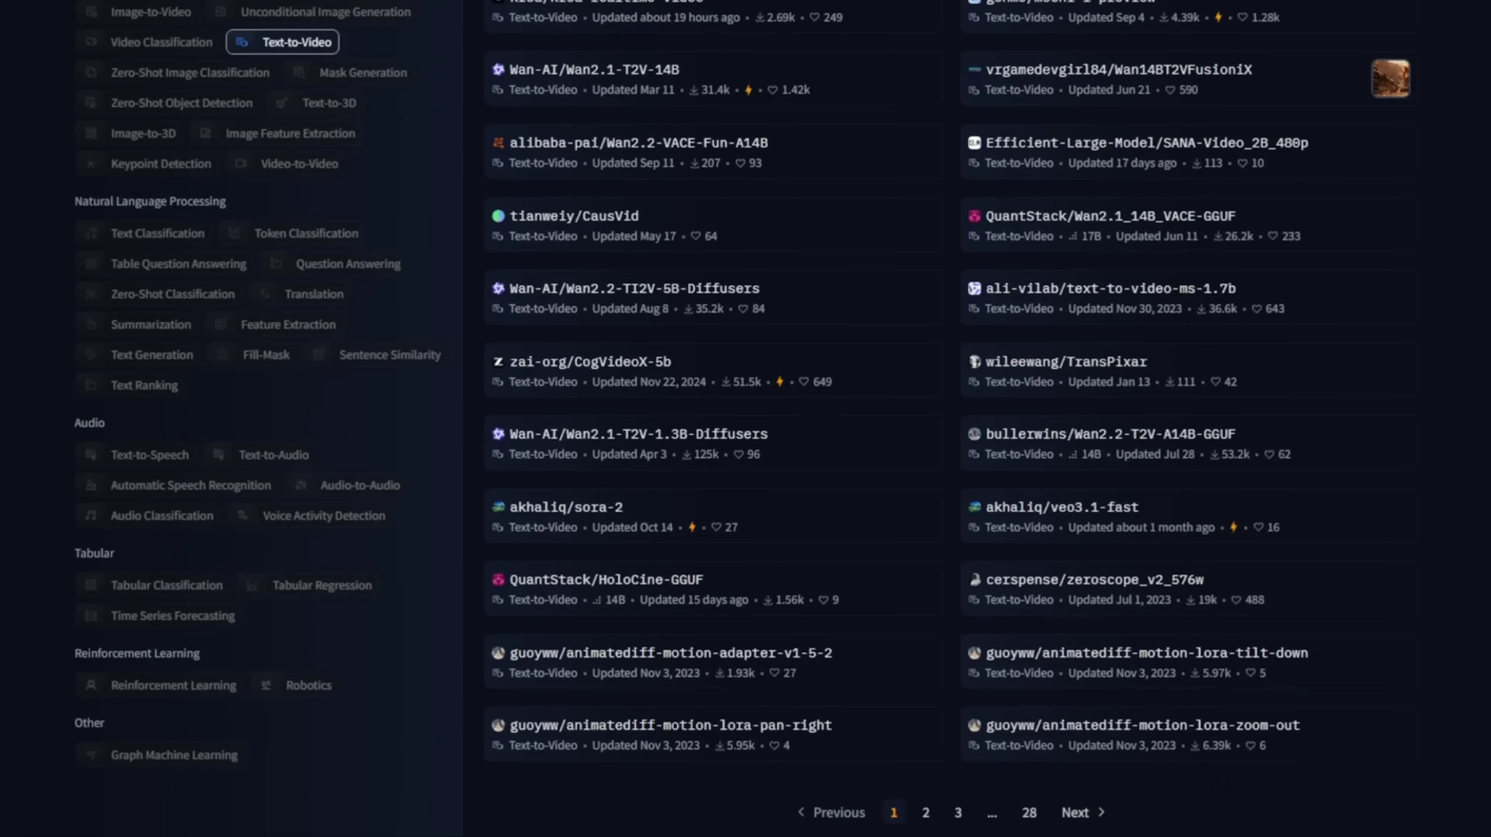
pyautogui.scroll(6, 1382, 490)
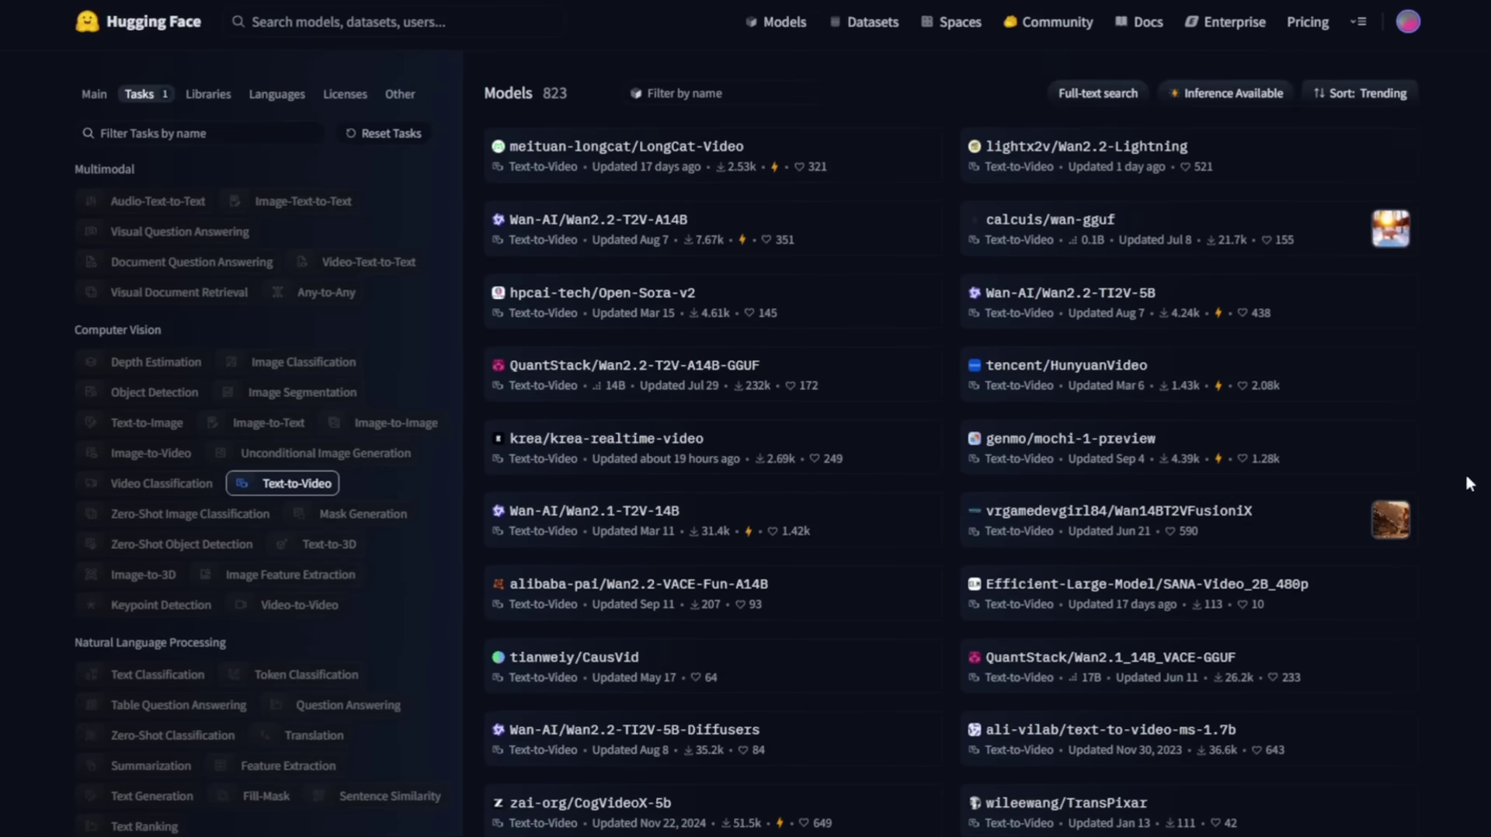
# Open the meituan-longcat/LongCat-Video model card and read its Key Features and Installation sections
pyautogui.click(623, 147)
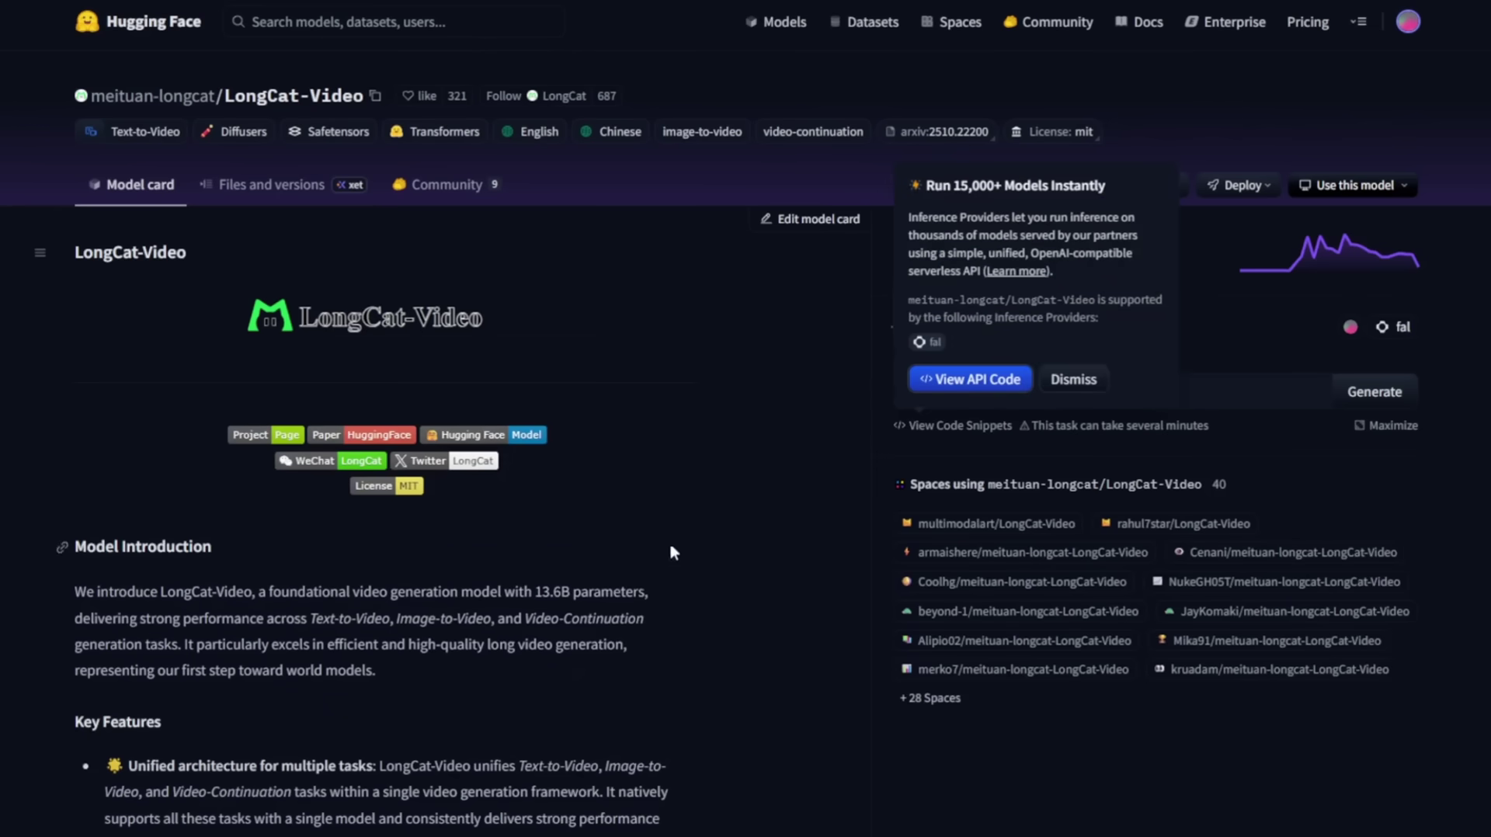
pyautogui.scroll(-13, 612, 617)
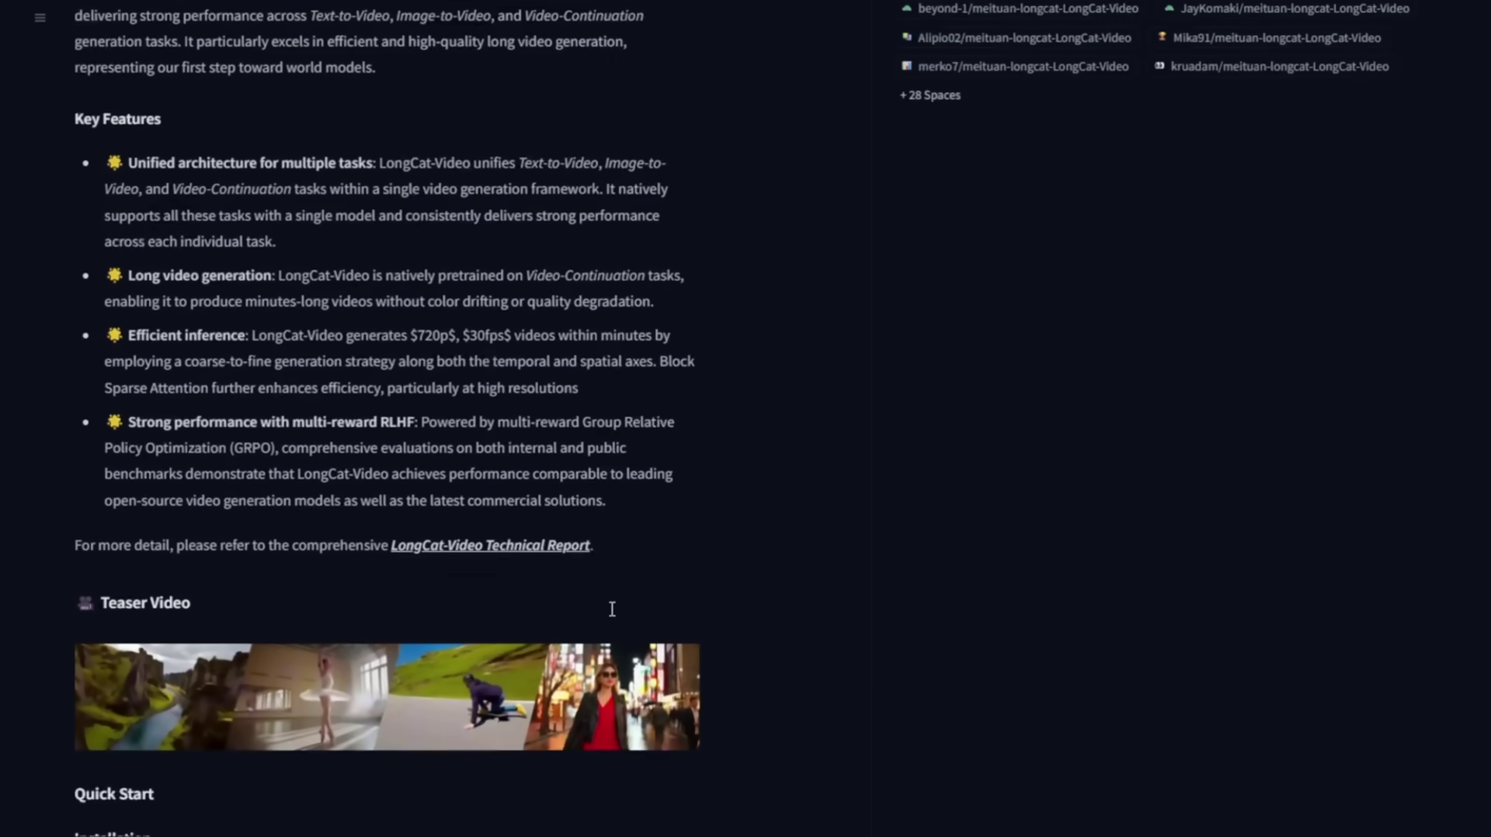
pyautogui.scroll(-4, 738, 588)
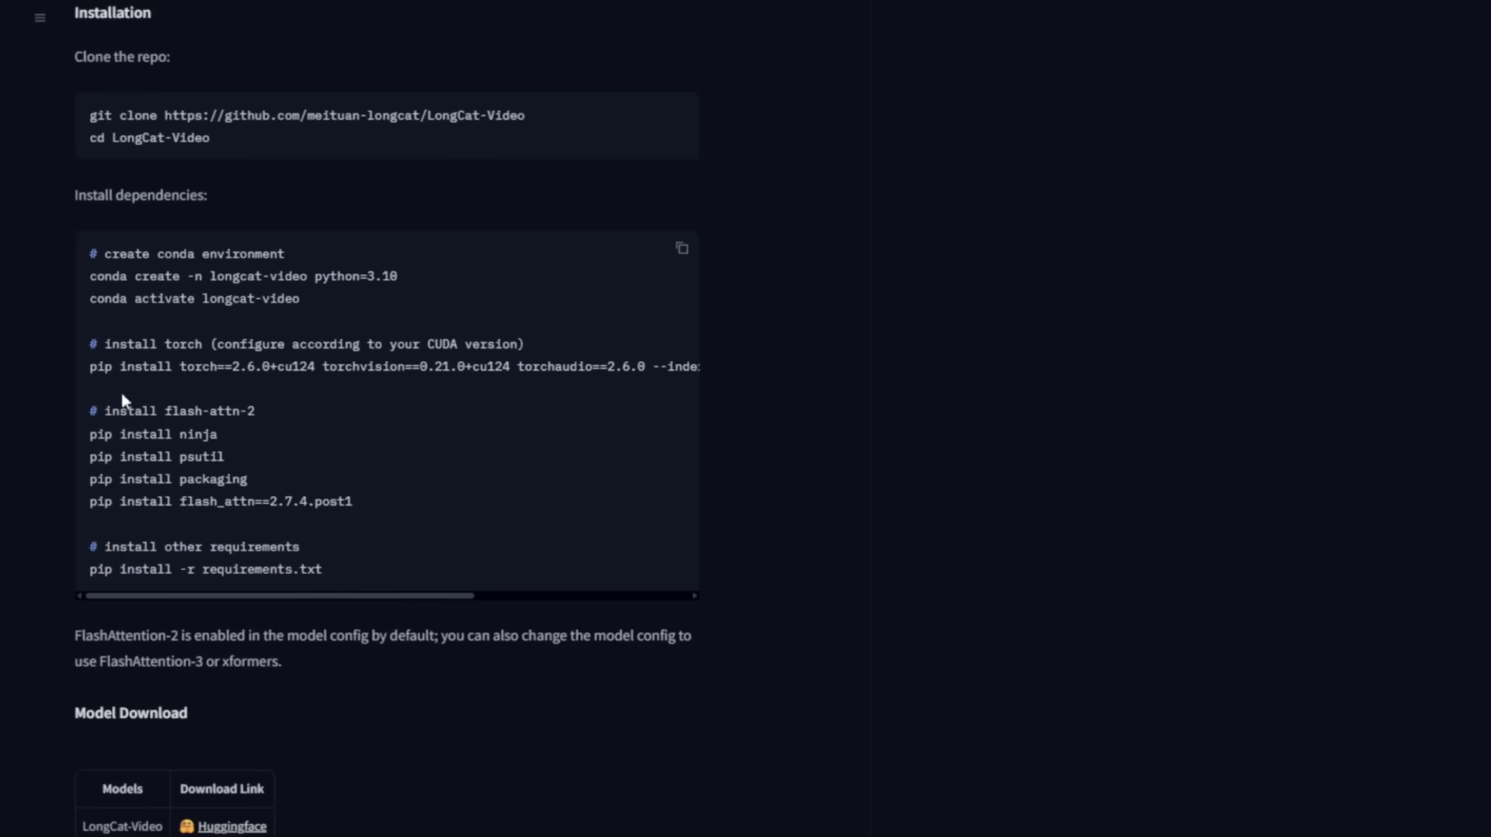
pyautogui.scroll(-8, 333, 562)
pyautogui.scroll(-6, 332, 563)
pyautogui.scroll(7, 332, 562)
pyautogui.scroll(7, 386, 419)
pyautogui.scroll(16, 353, 432)
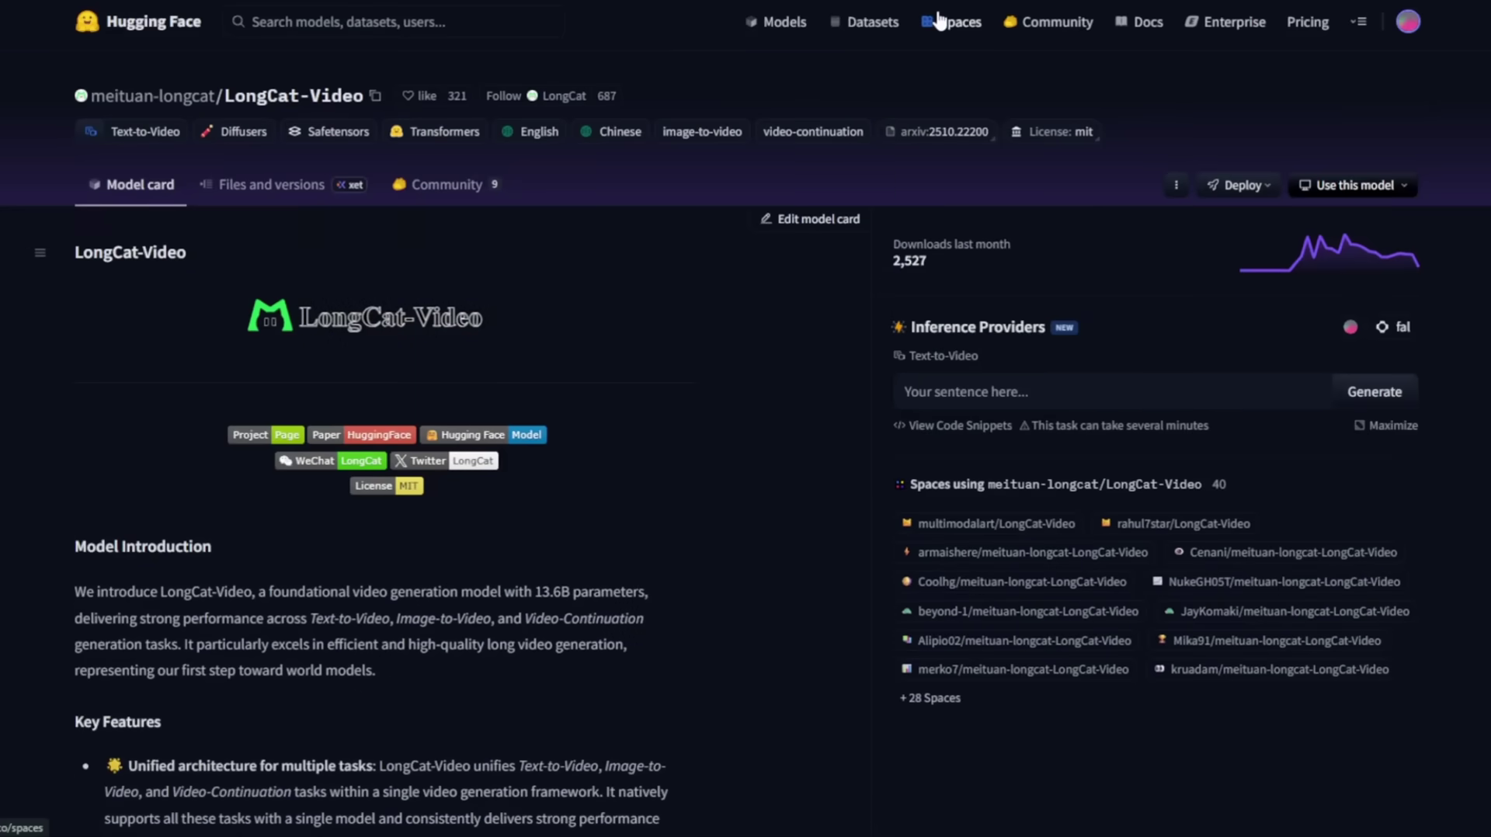
# Search Hugging Face Spaces for 'longcat video'
pyautogui.click(940, 21)
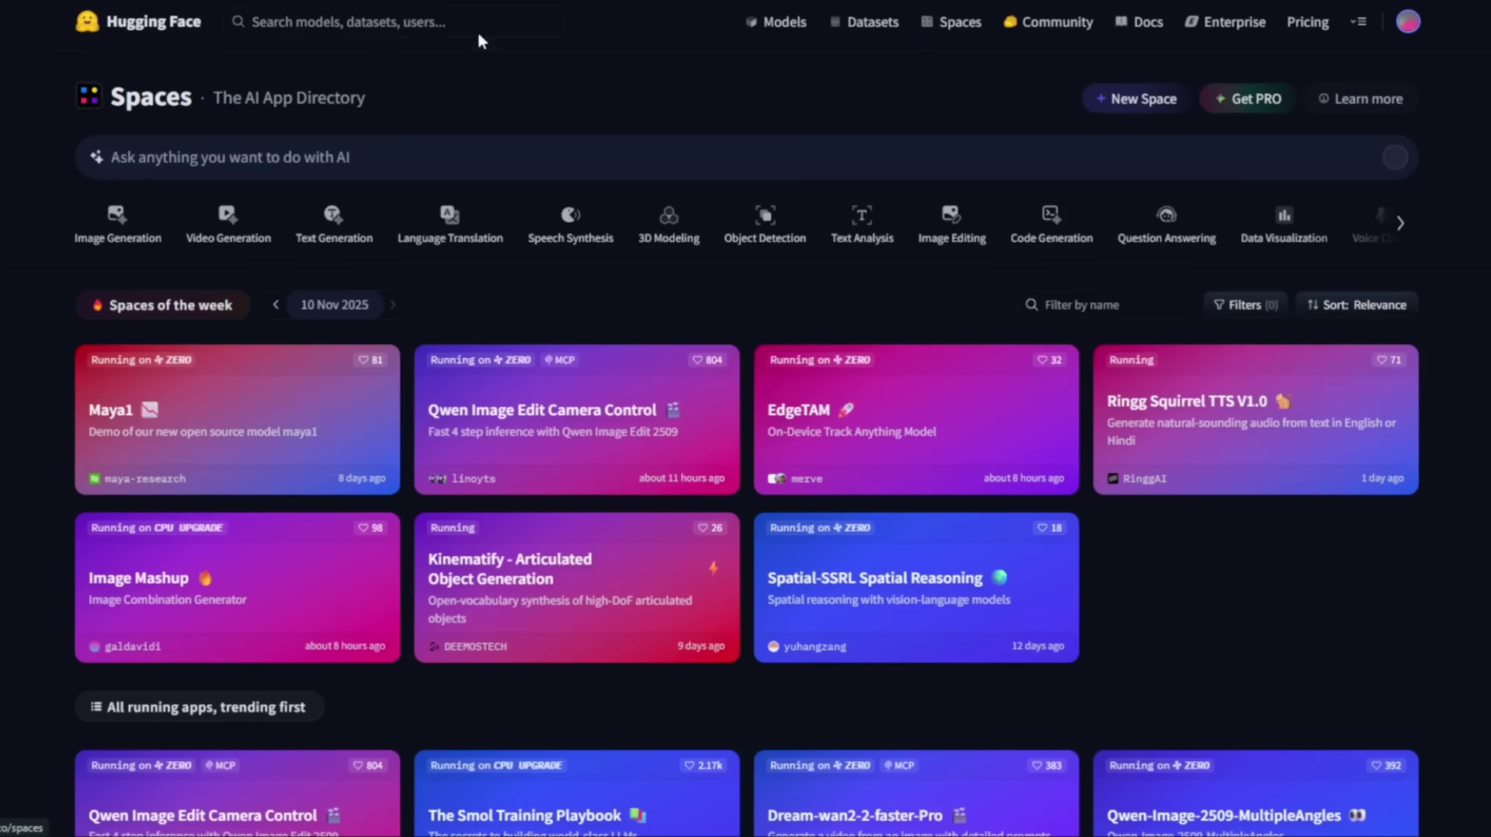
pyautogui.click(308, 160)
pyautogui.write('longcat vdieo')
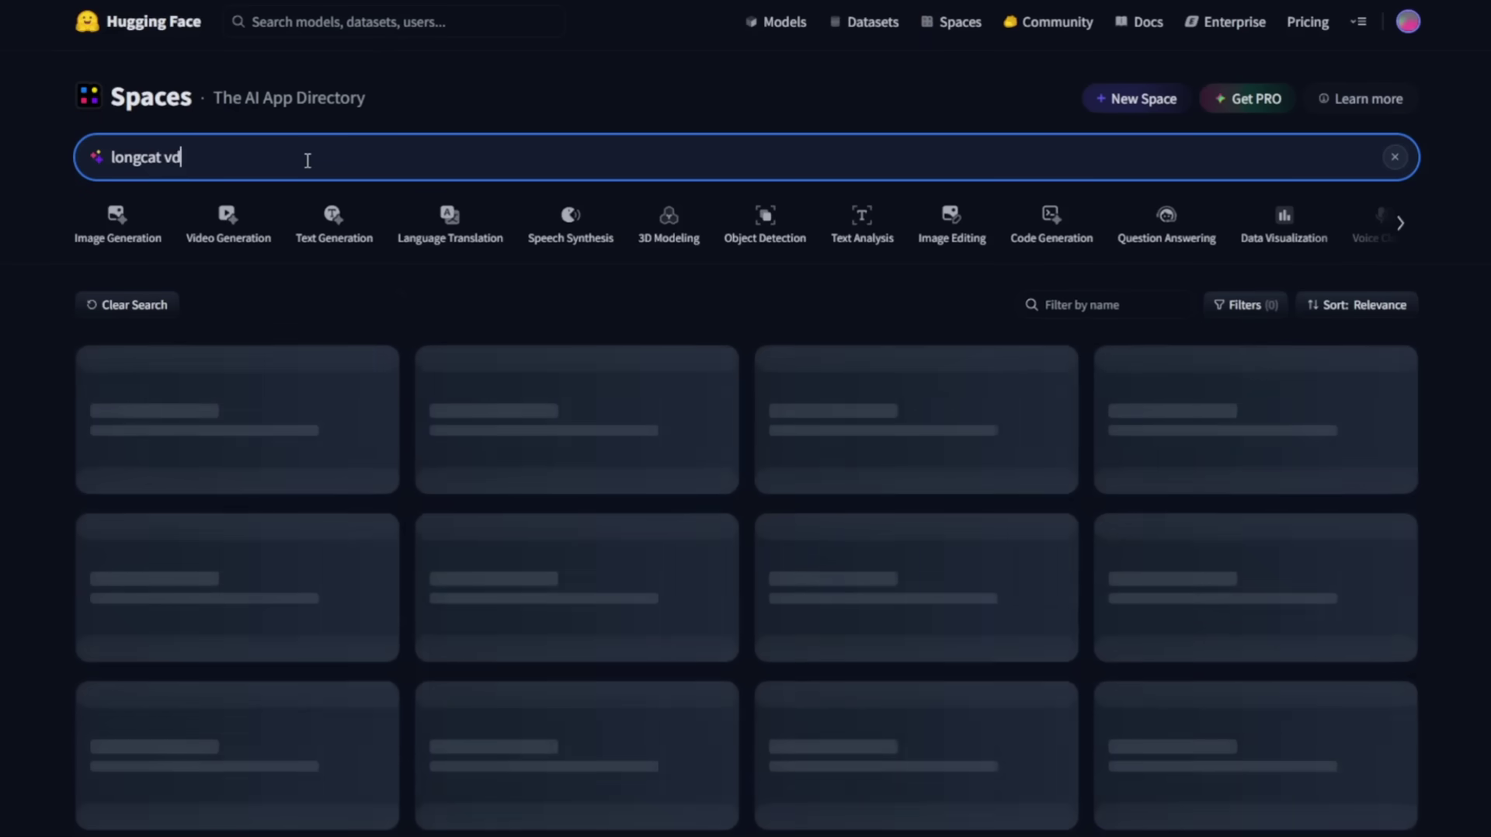
pyautogui.press('BackSpace')
pyautogui.press('BackSpace')
pyautogui.press('BackSpace')
pyautogui.press('BackSpace')
pyautogui.write('ideo')
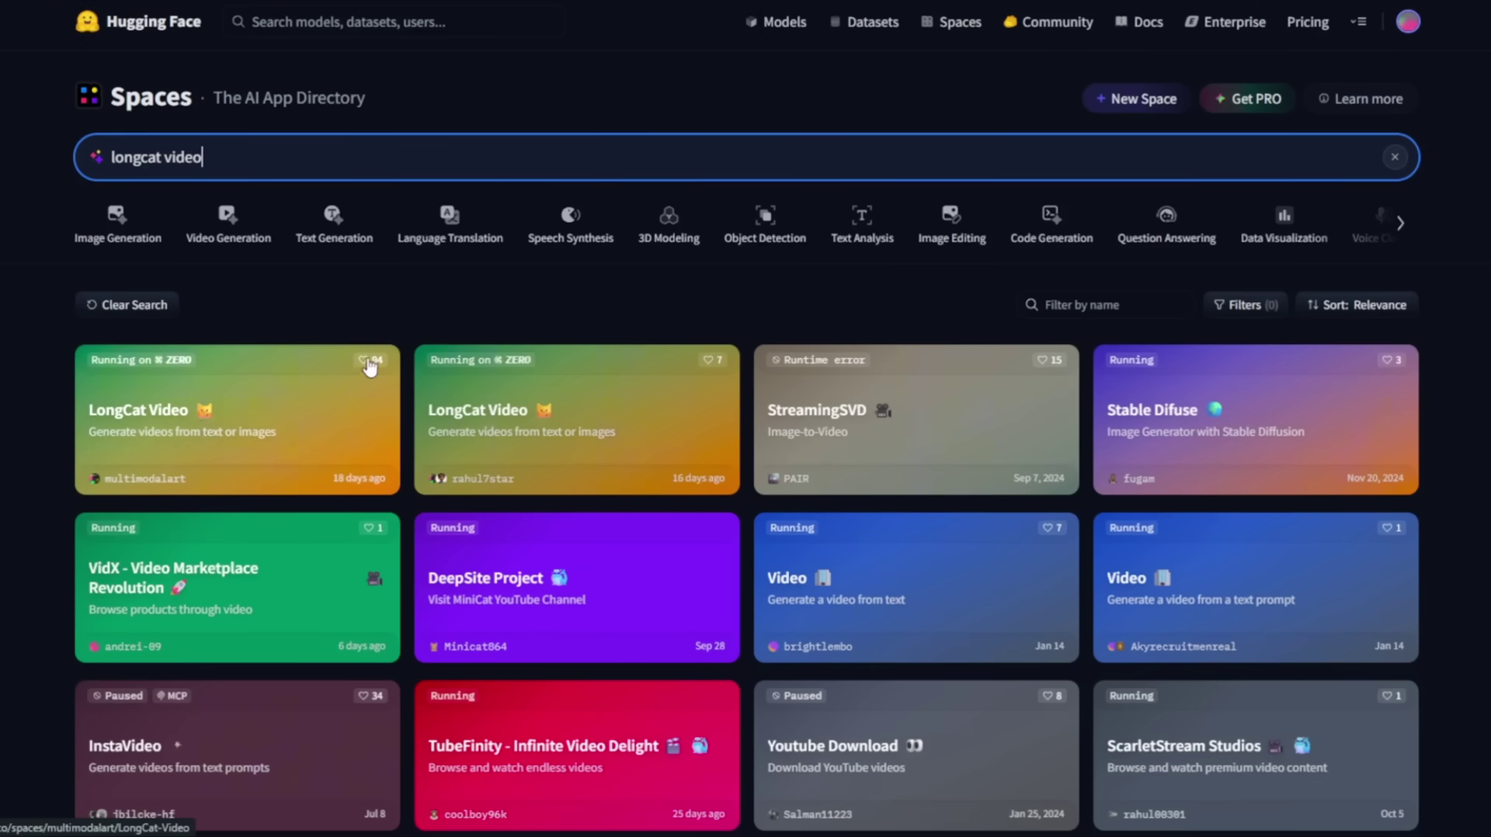
# Open the first LongCat Video Space and keep its output resolution at 480p
pyautogui.click(334, 440)
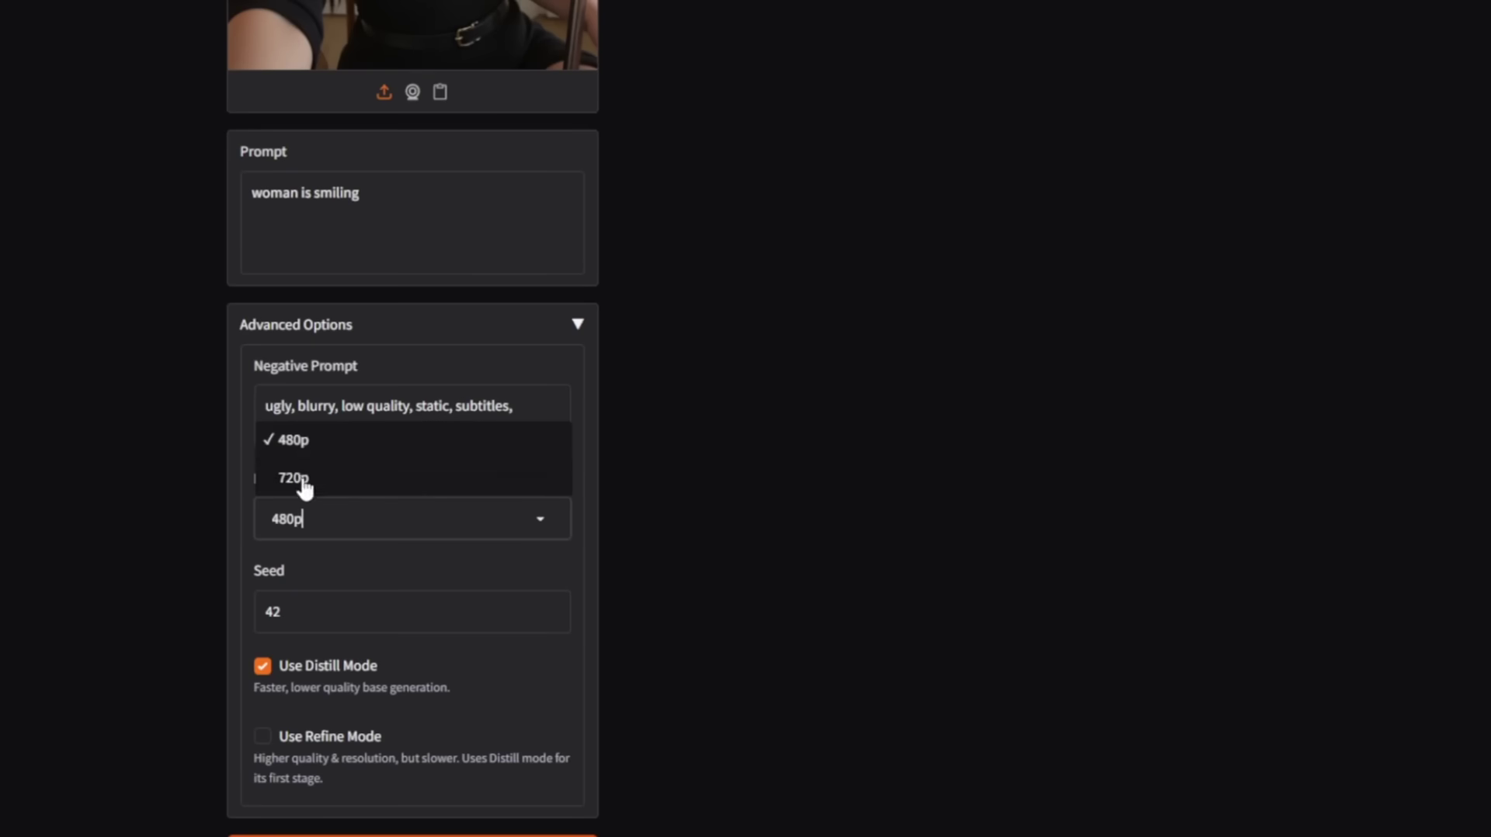
pyautogui.click(400, 573)
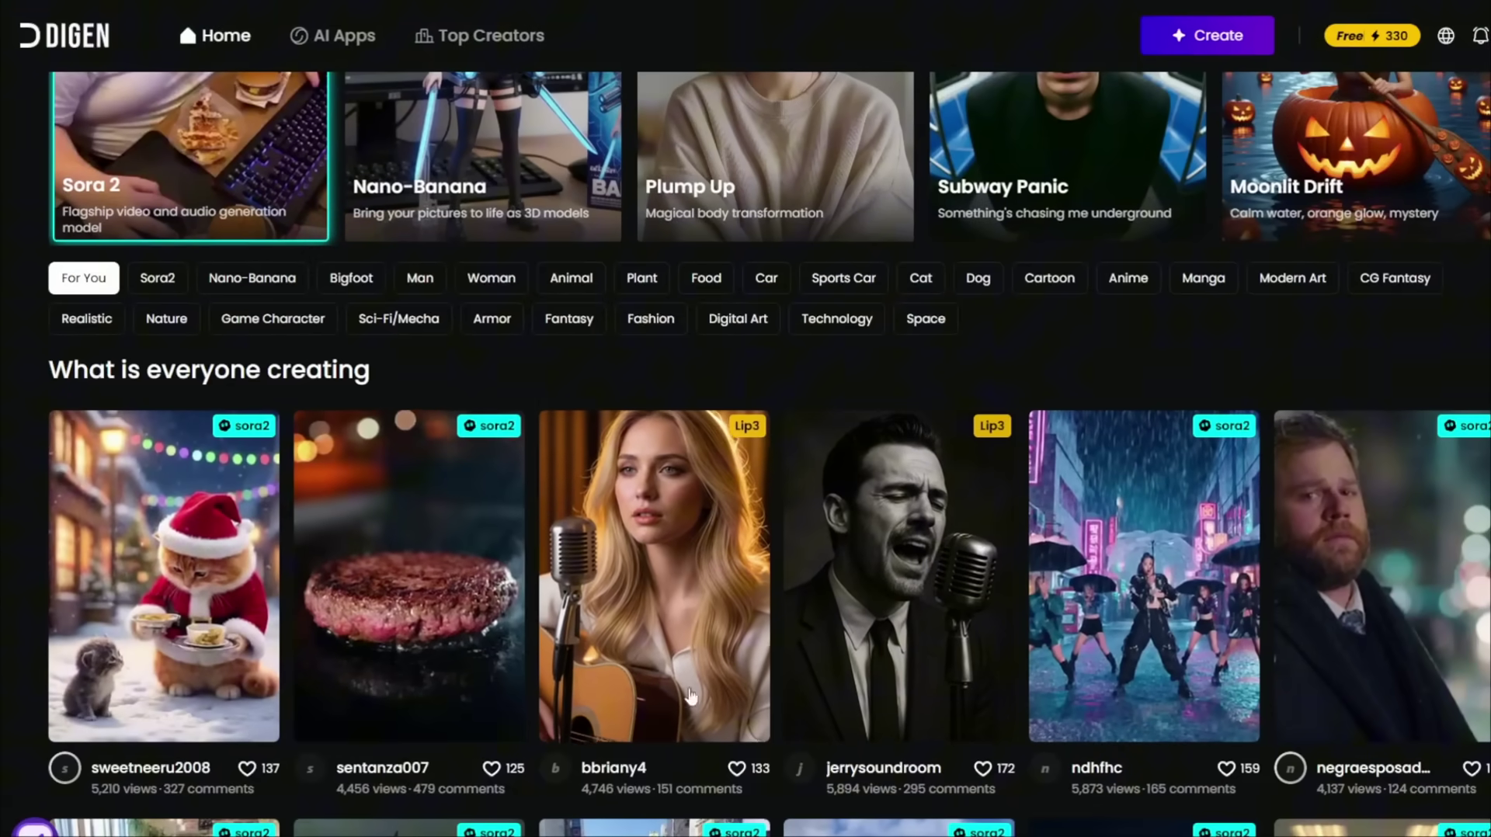
# Browse Digen's 'What is everyone creating' feed, then open the Real Motion 2.6 creation page
pyautogui.scroll(2, 866, 739)
pyautogui.scroll(-2, 745, 466)
pyautogui.scroll(3, 14, 396)
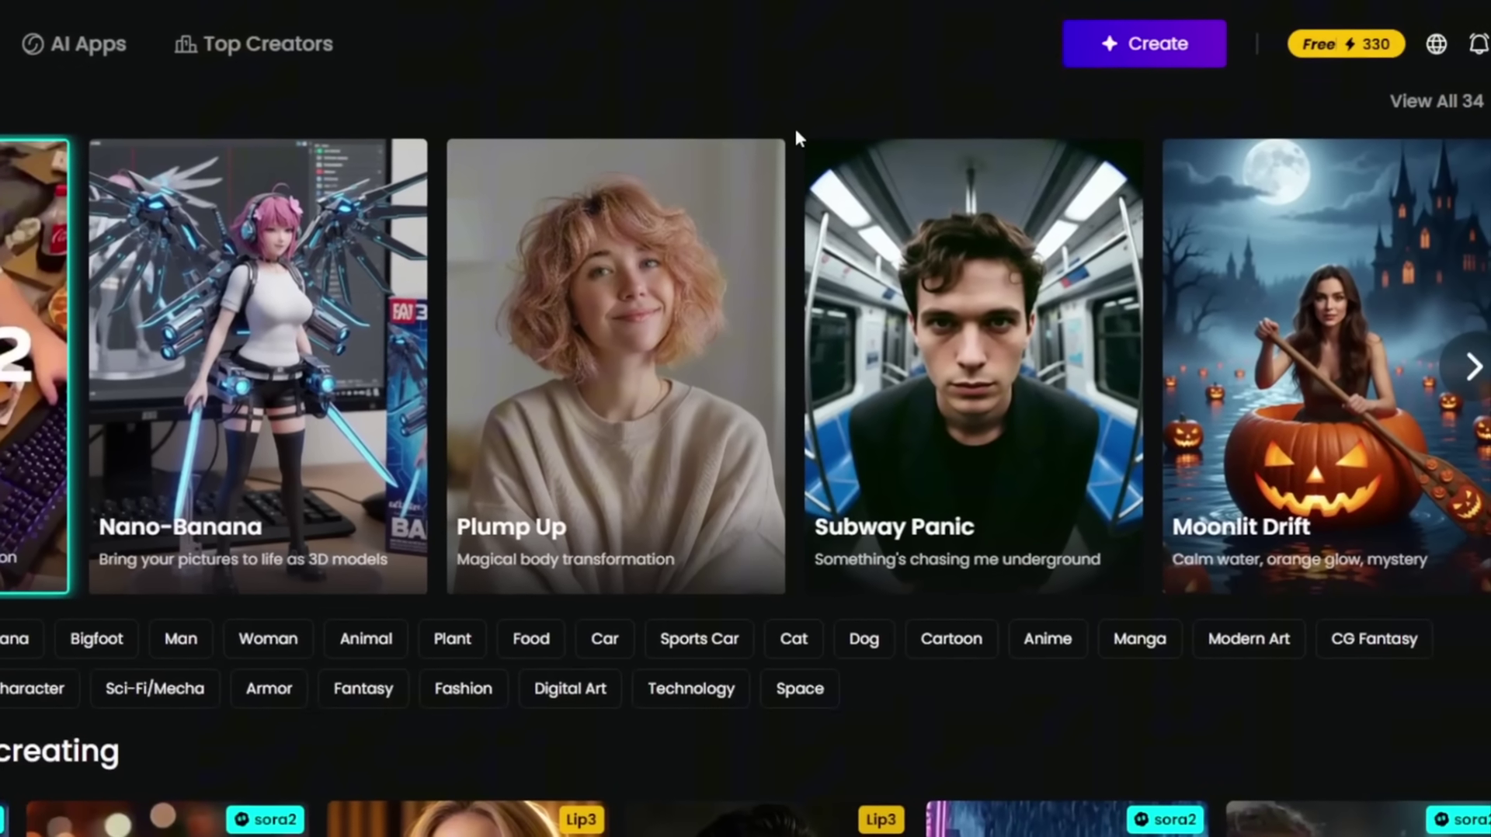
pyautogui.scroll(-1, 813, 521)
pyautogui.scroll(-5, 815, 528)
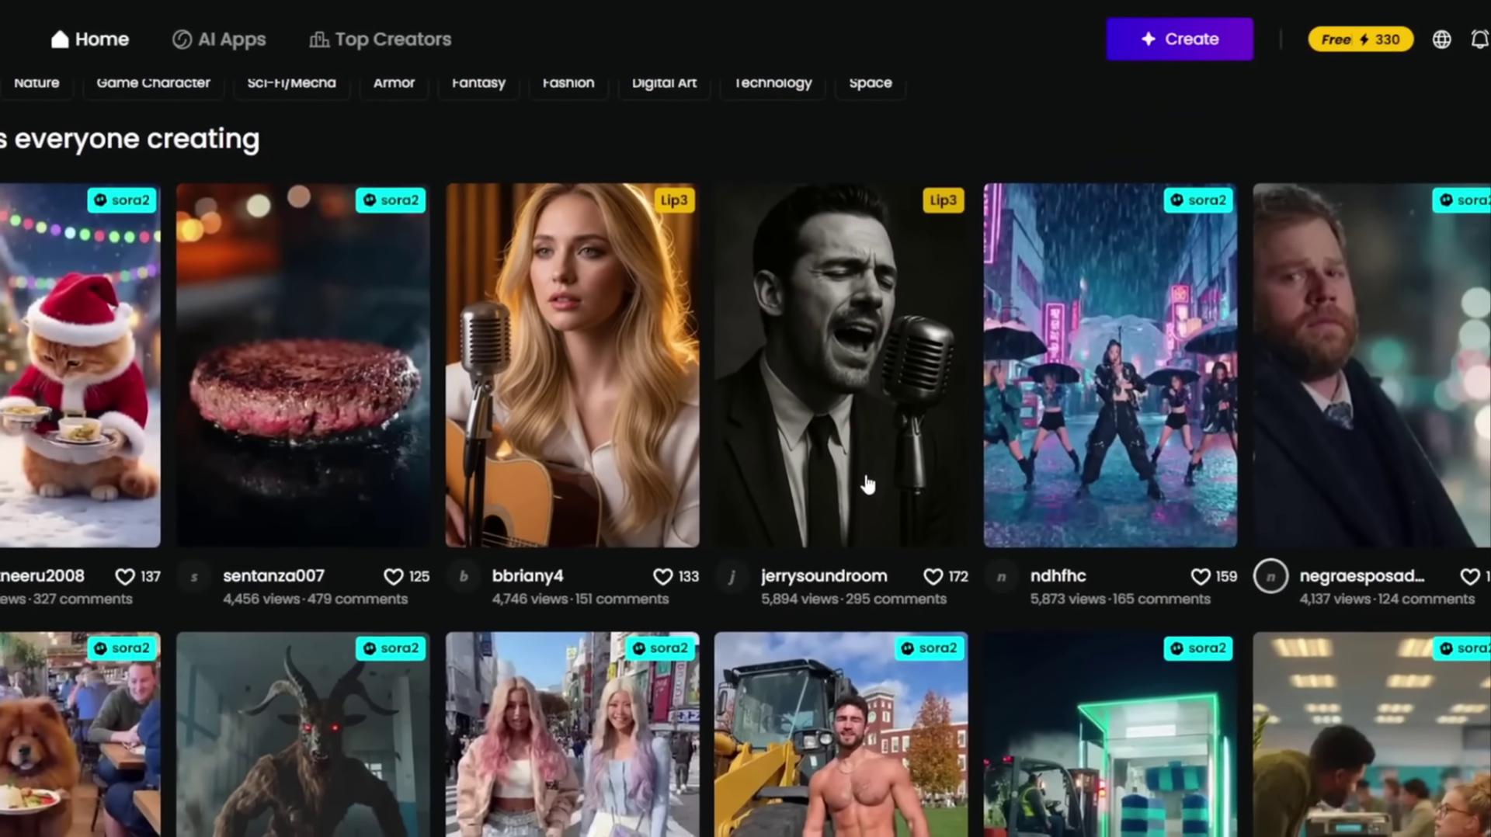
pyautogui.scroll(-1, 874, 478)
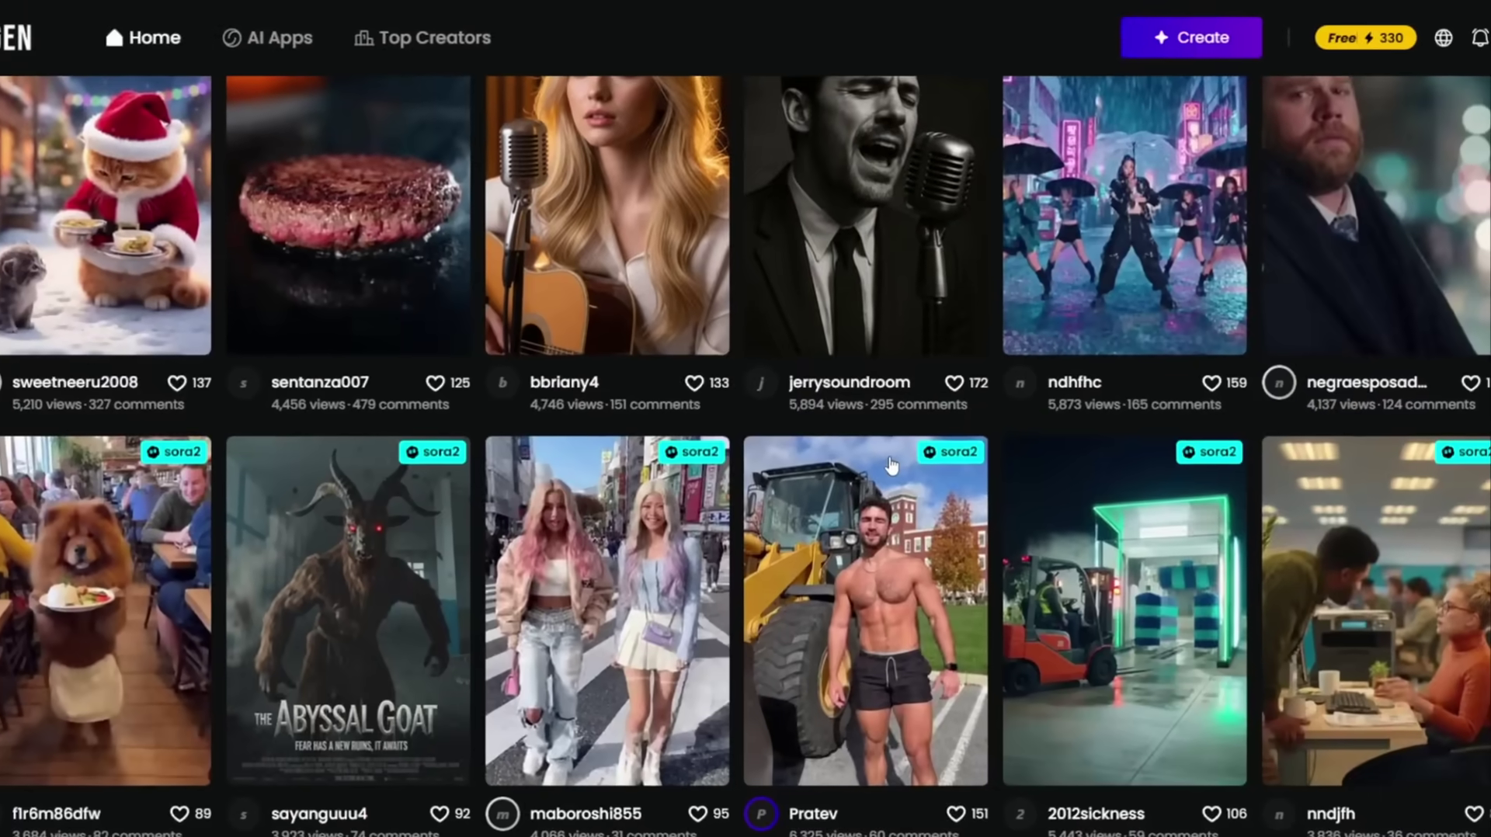
pyautogui.scroll(-5, 892, 465)
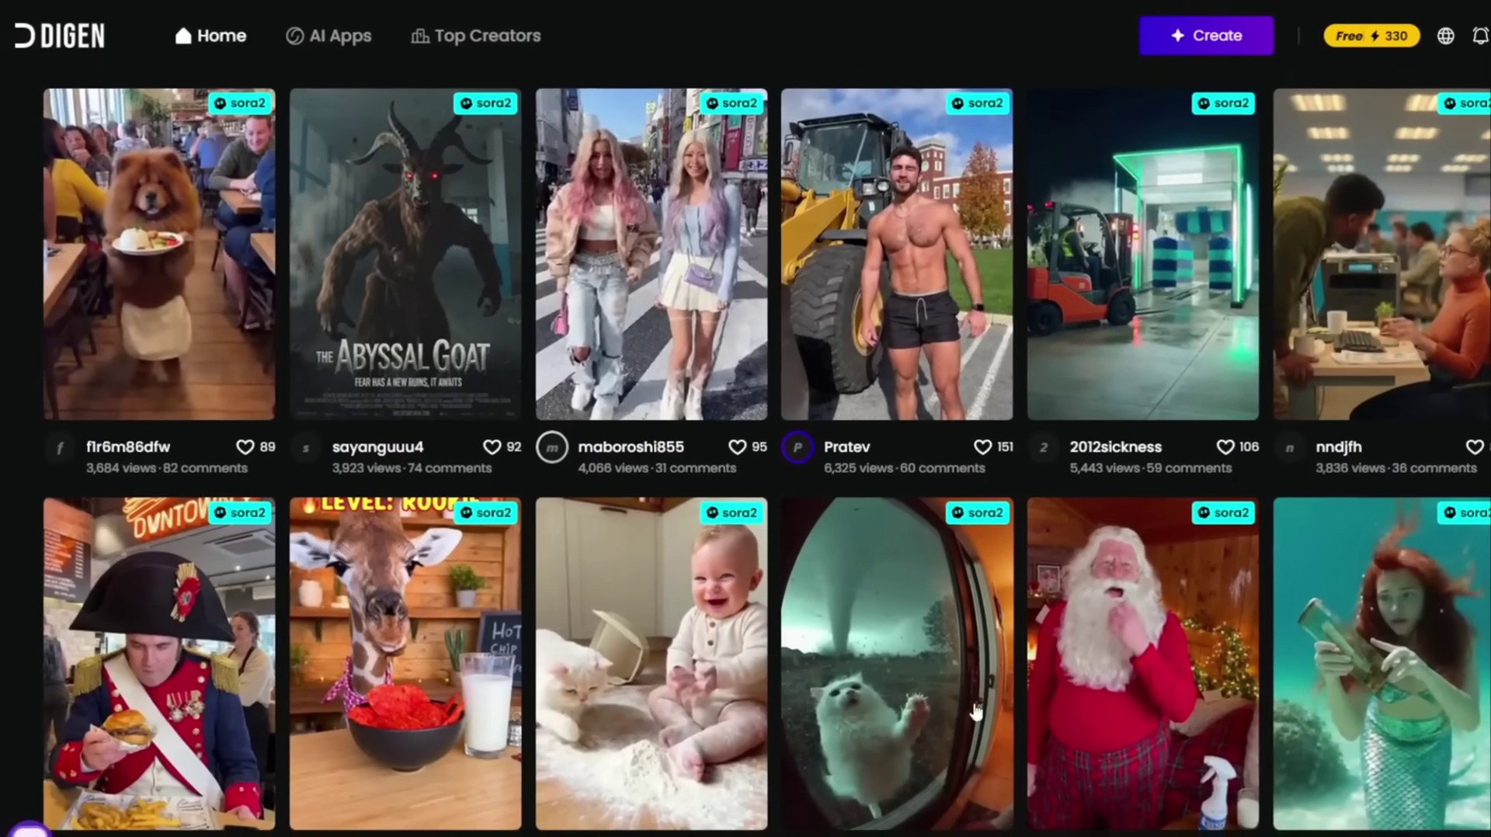
pyautogui.scroll(1, 911, 651)
pyautogui.click(1488, 36)
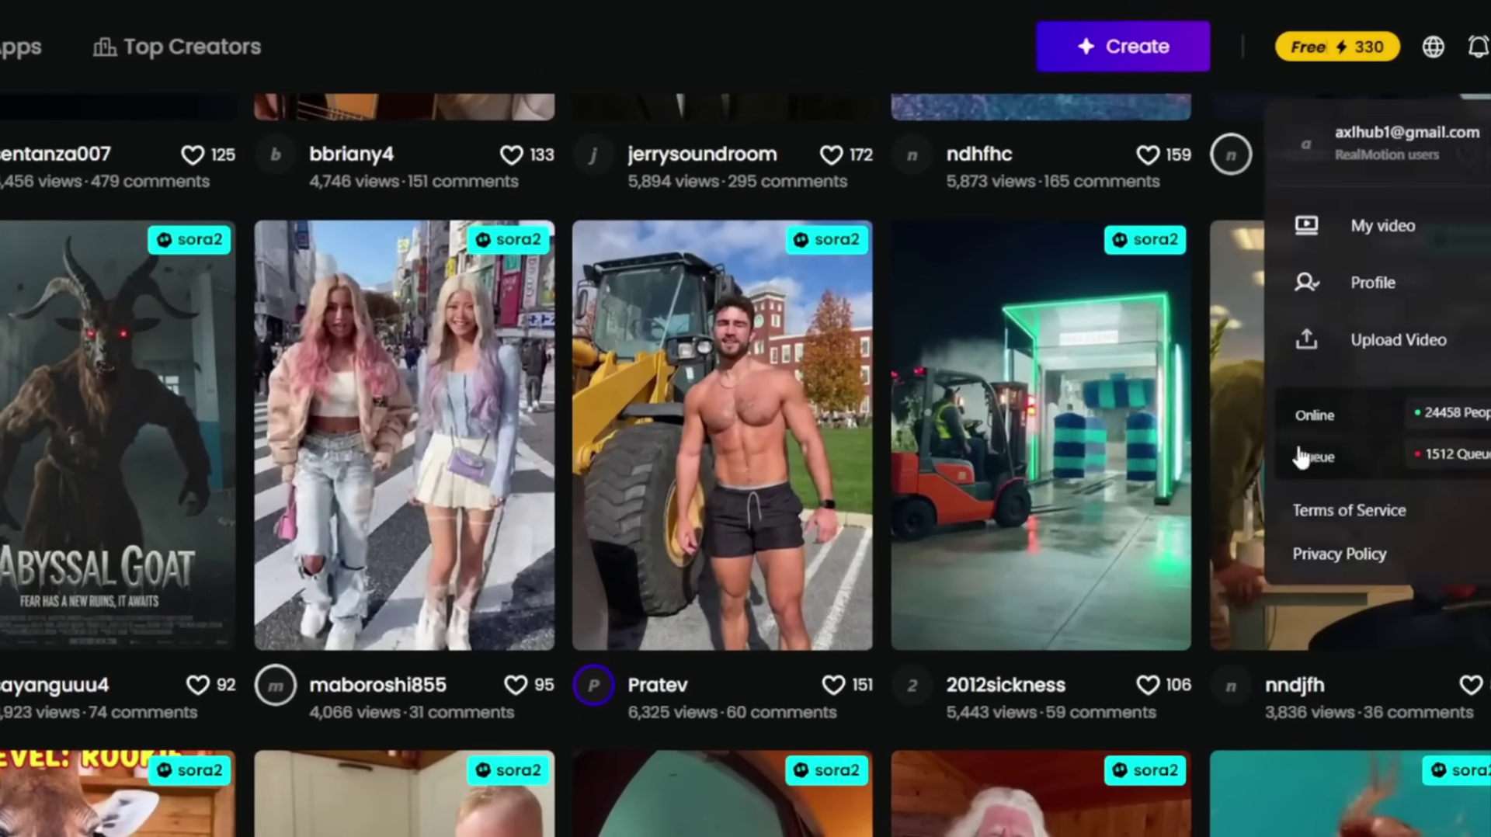
pyautogui.click(1112, 53)
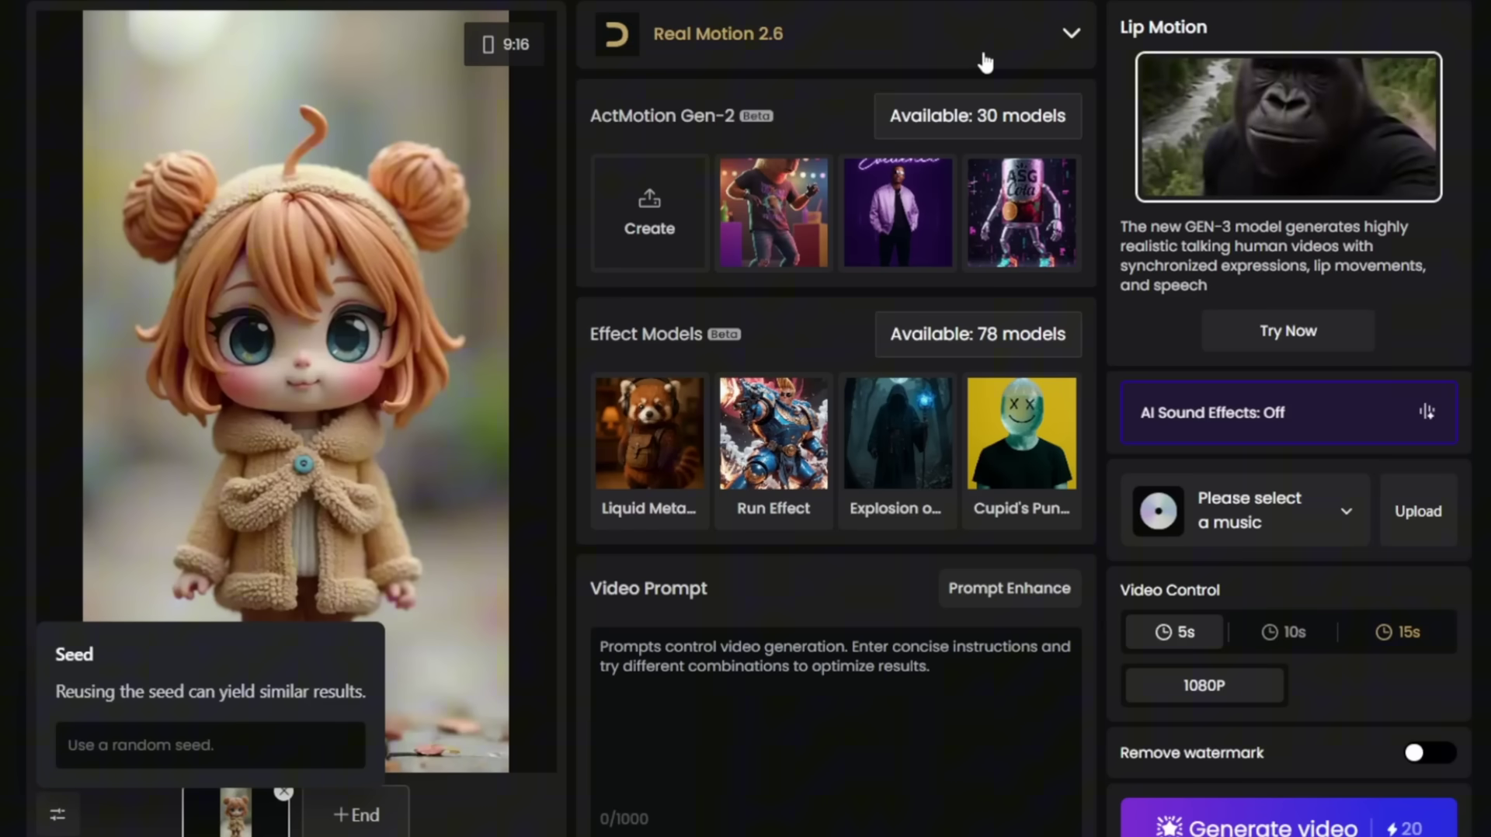
# Browse Digen's video models and try Real Motion 2.6 Pro, then go to the Unlimited Sora2 page
pyautogui.click(1070, 30)
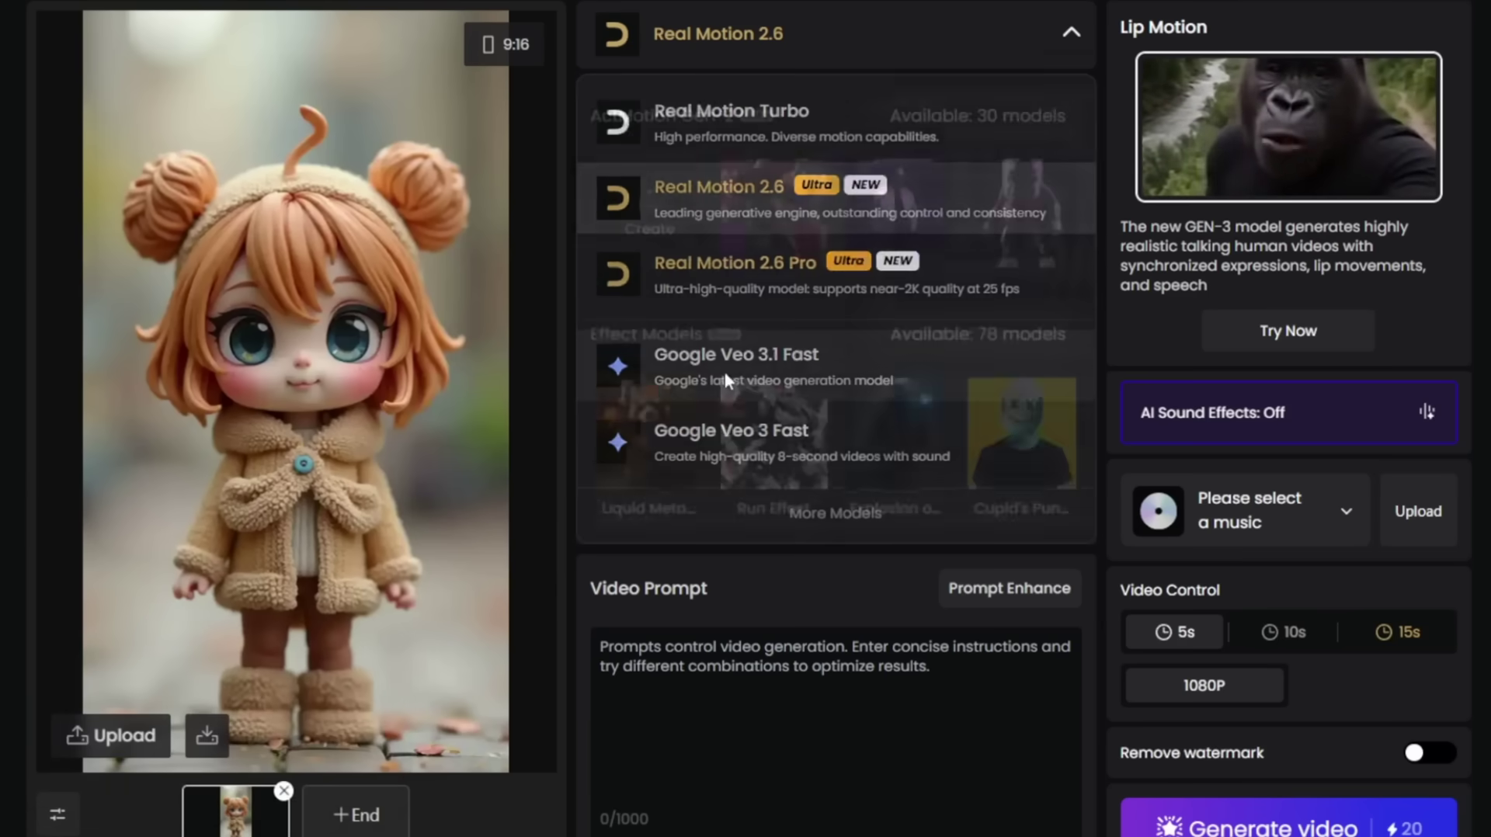
pyautogui.click(738, 264)
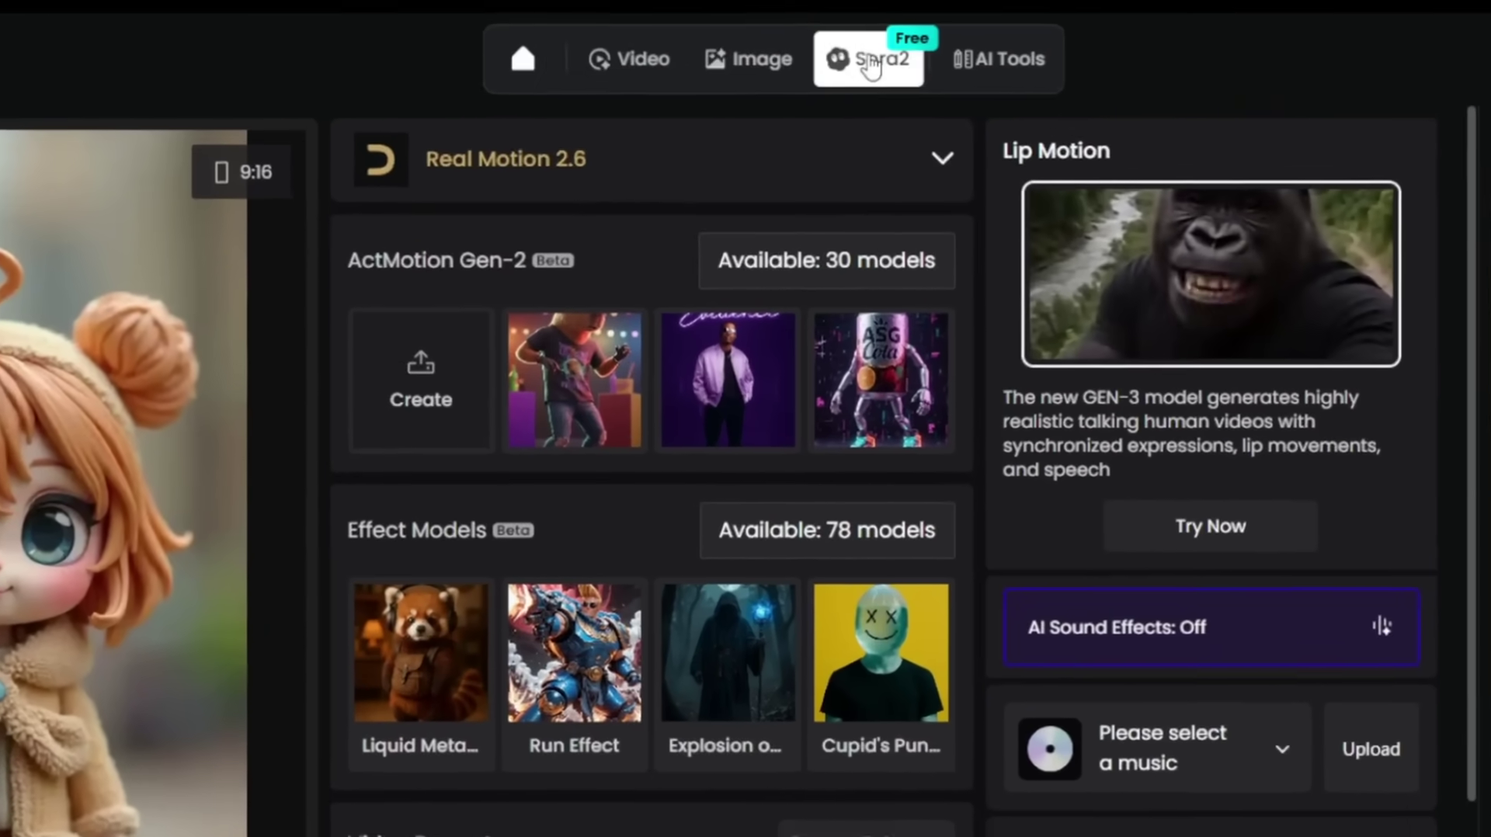
pyautogui.click(866, 64)
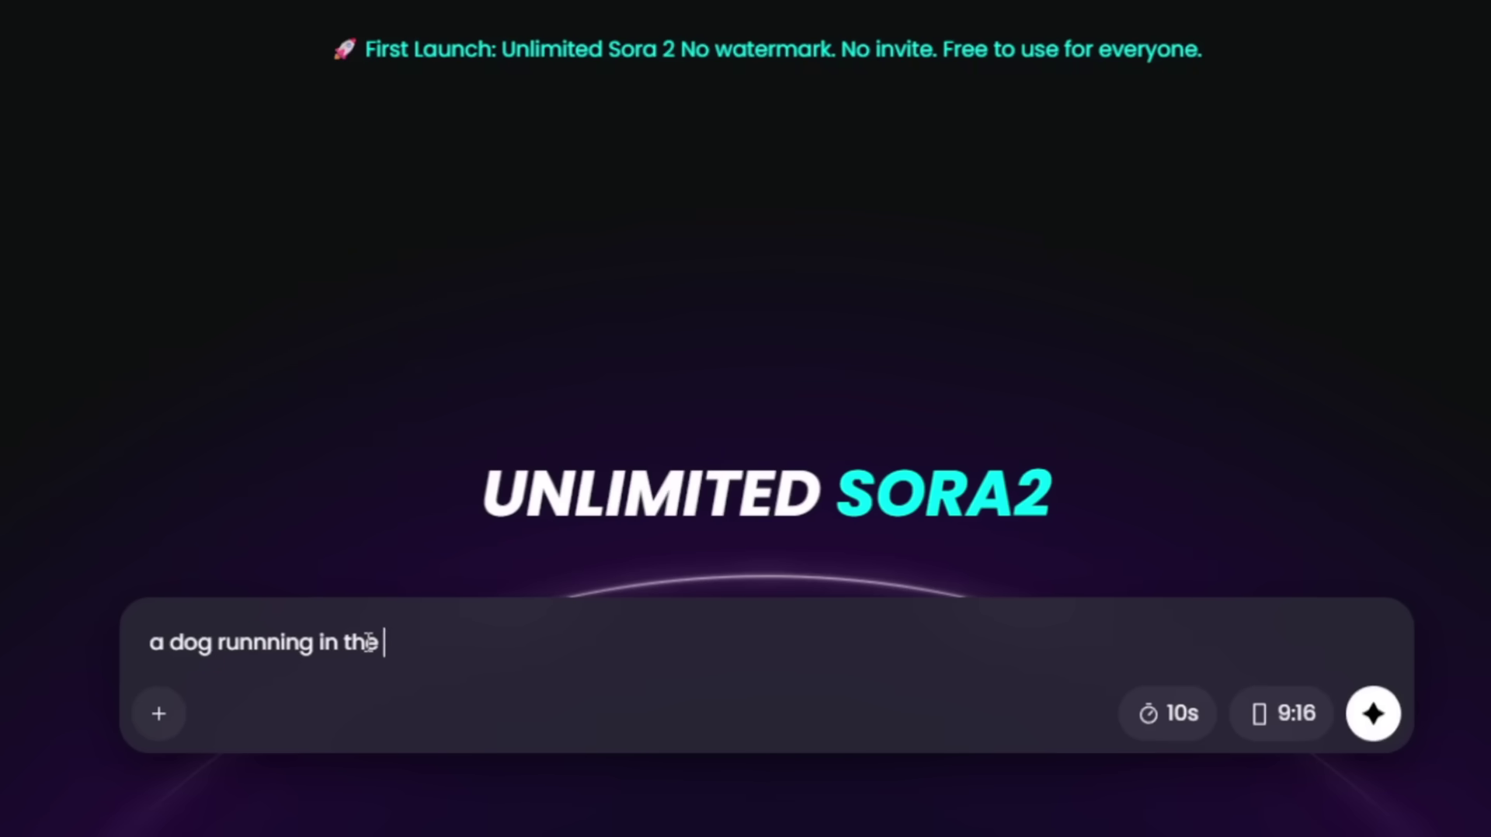
# Keep 9:16 ratio and 10-second length, then play and close the generated dog video
pyautogui.click(1282, 713)
pyautogui.click(1174, 727)
pyautogui.click(1032, 649)
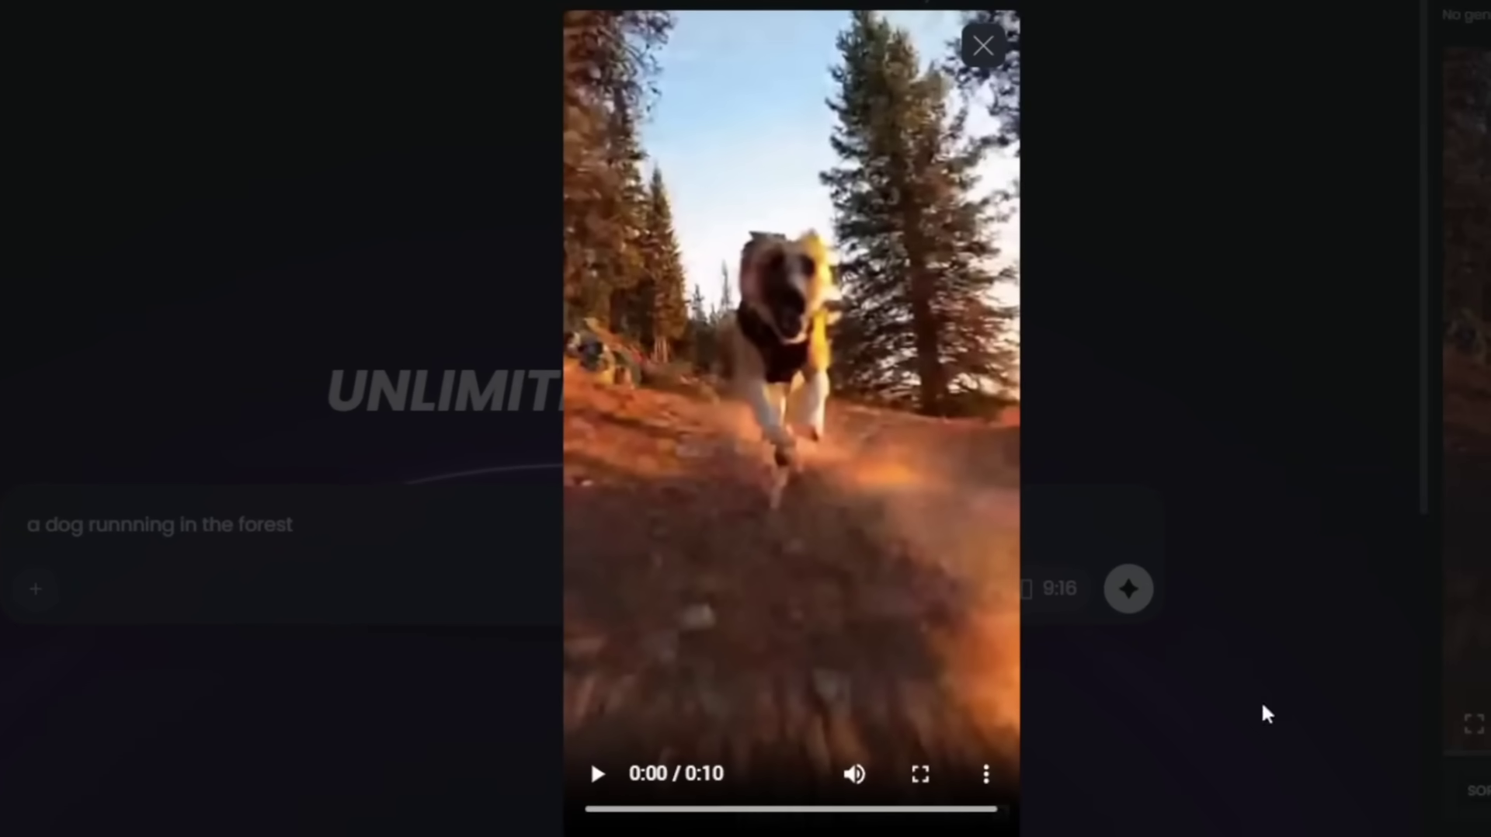
pyautogui.click(595, 776)
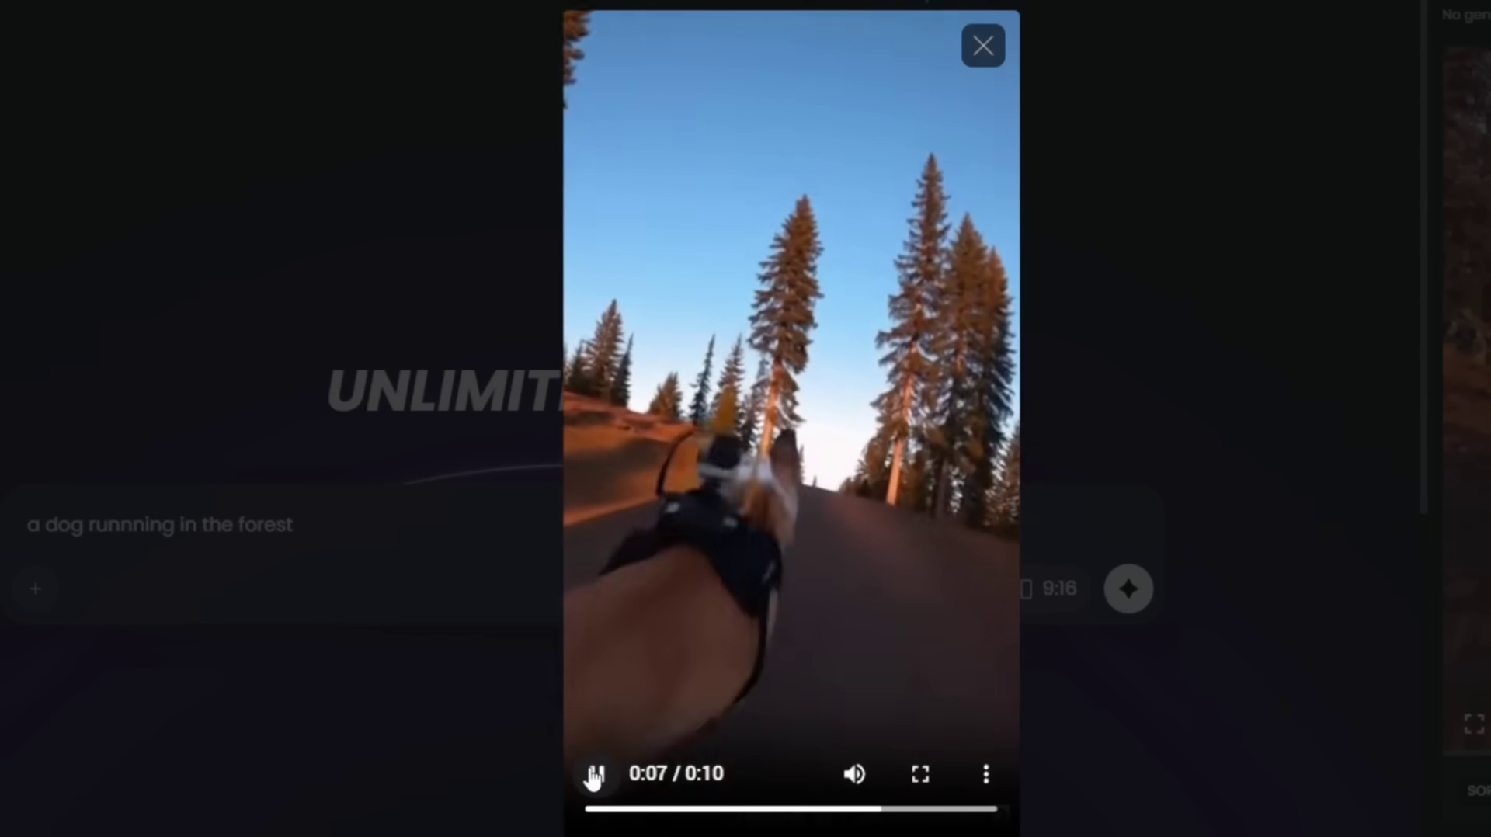
pyautogui.click(595, 775)
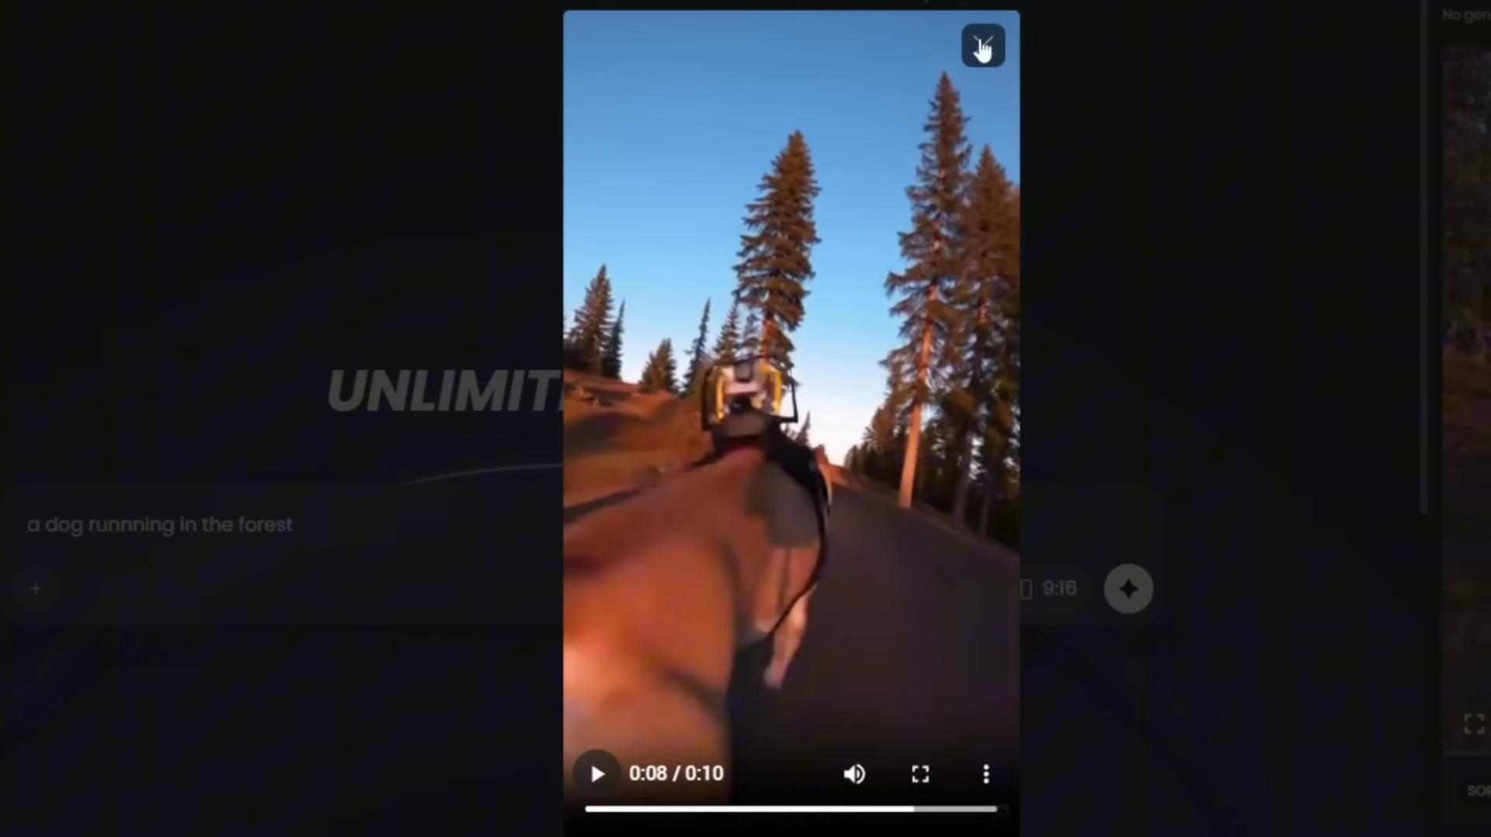
pyautogui.click(983, 48)
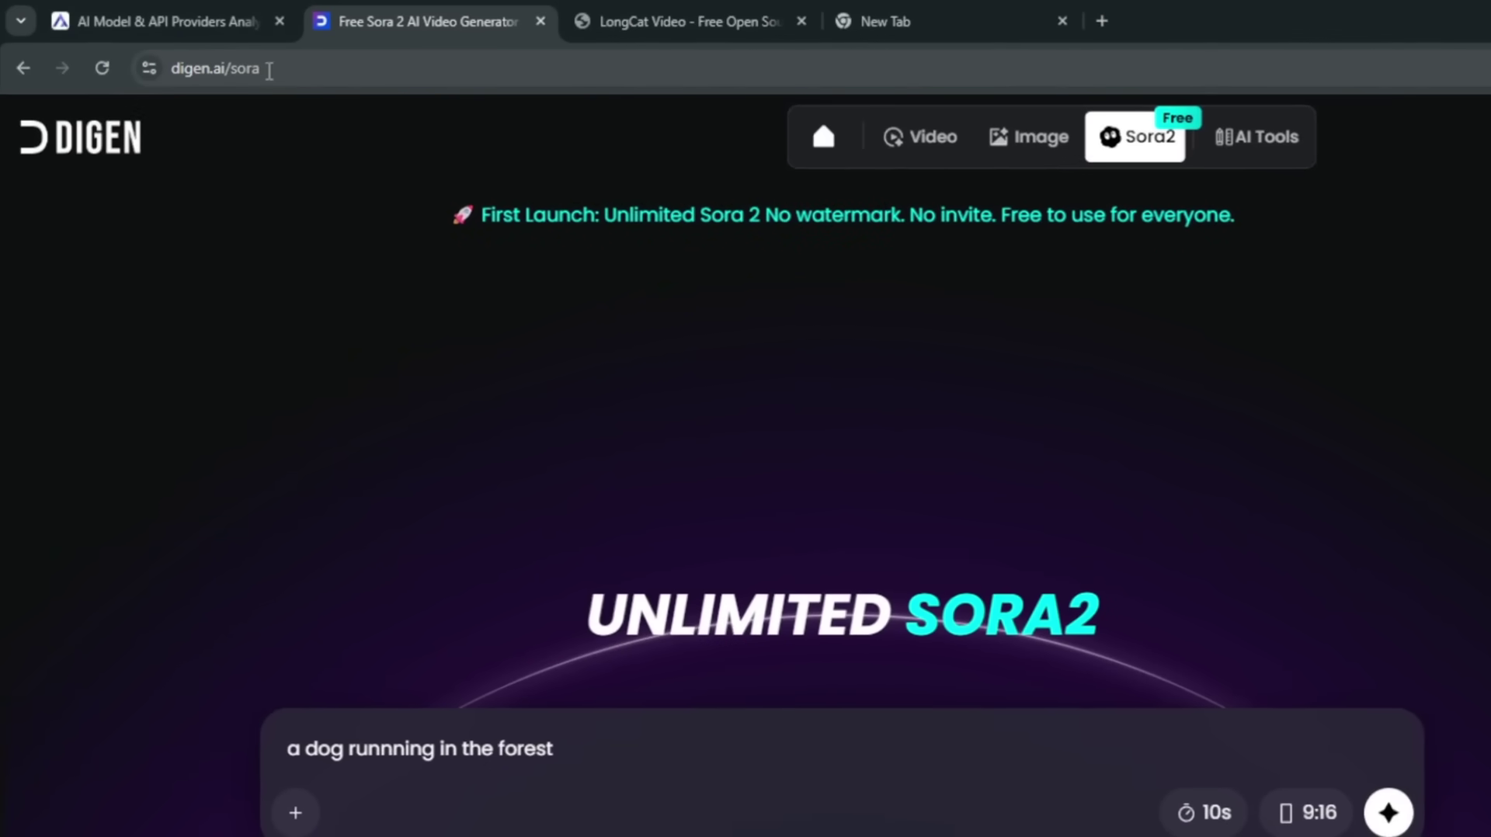
# Peek at the subscription plans, open the Temp Mail site in a new tab, and return to Sora2
pyautogui.click(925, 166)
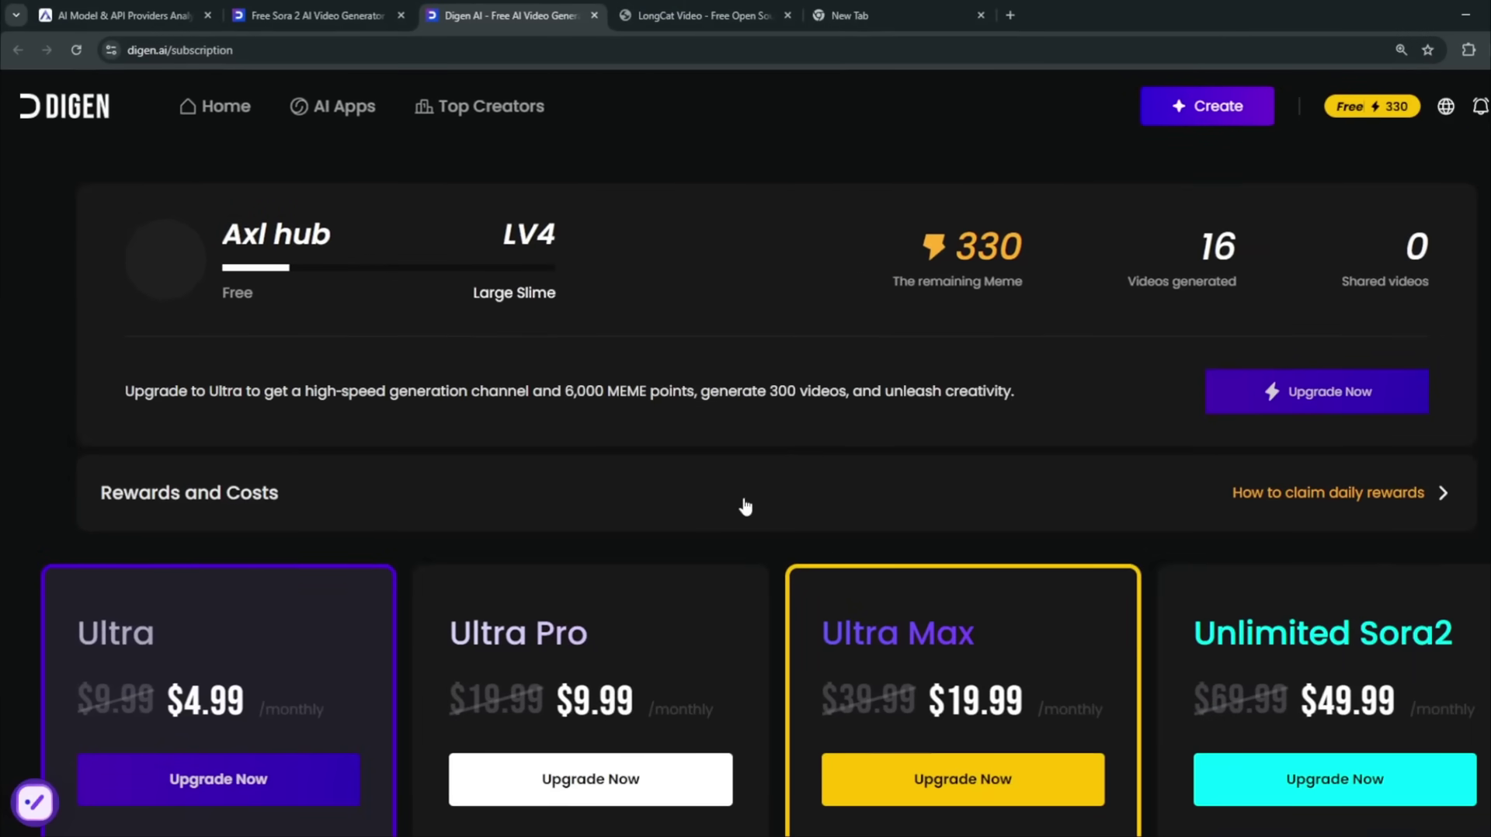
pyautogui.click(595, 14)
pyautogui.click(816, 15)
pyautogui.write('temp mai')
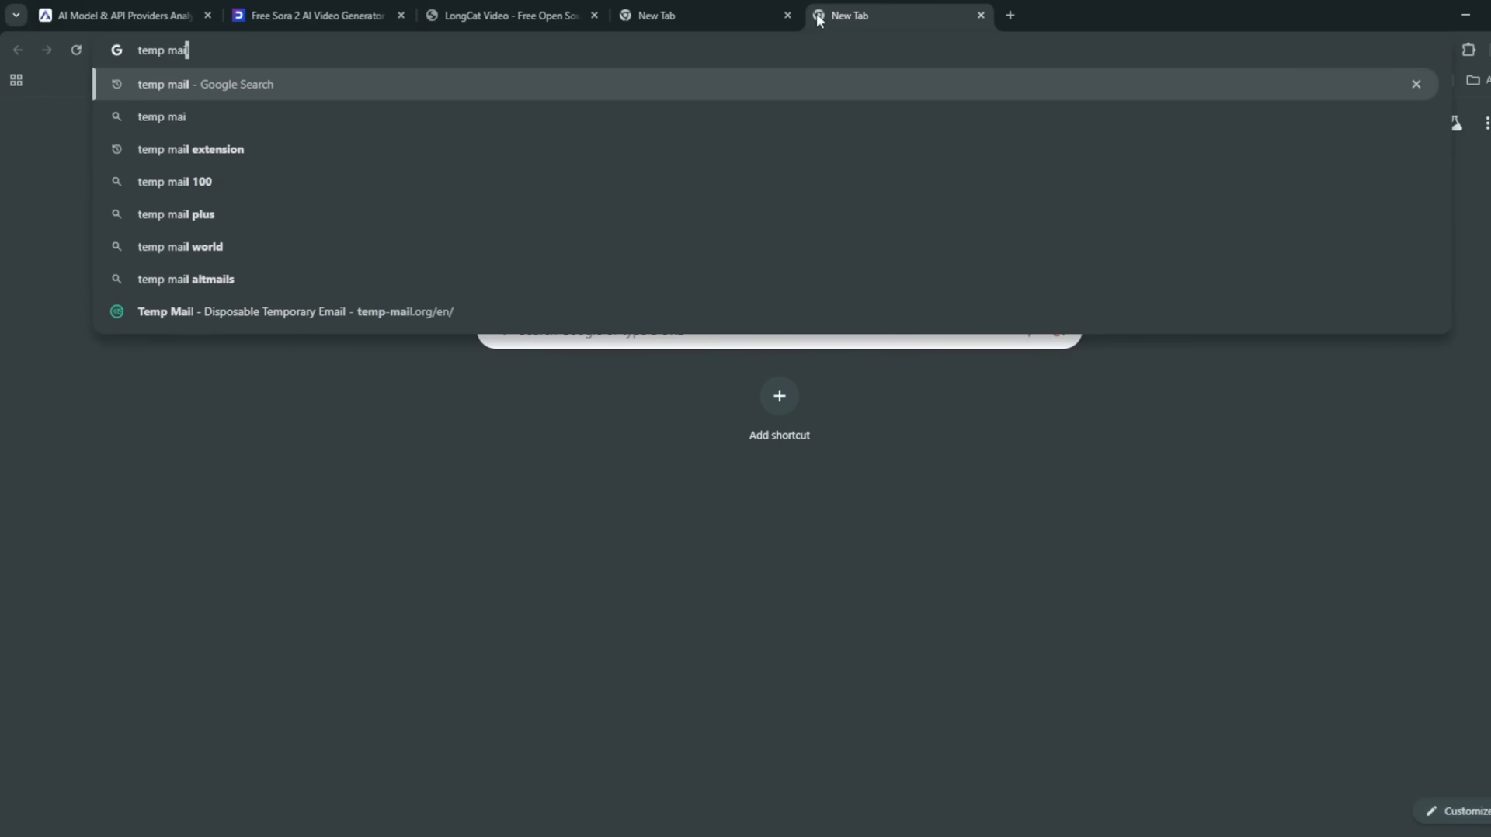
pyautogui.click(332, 308)
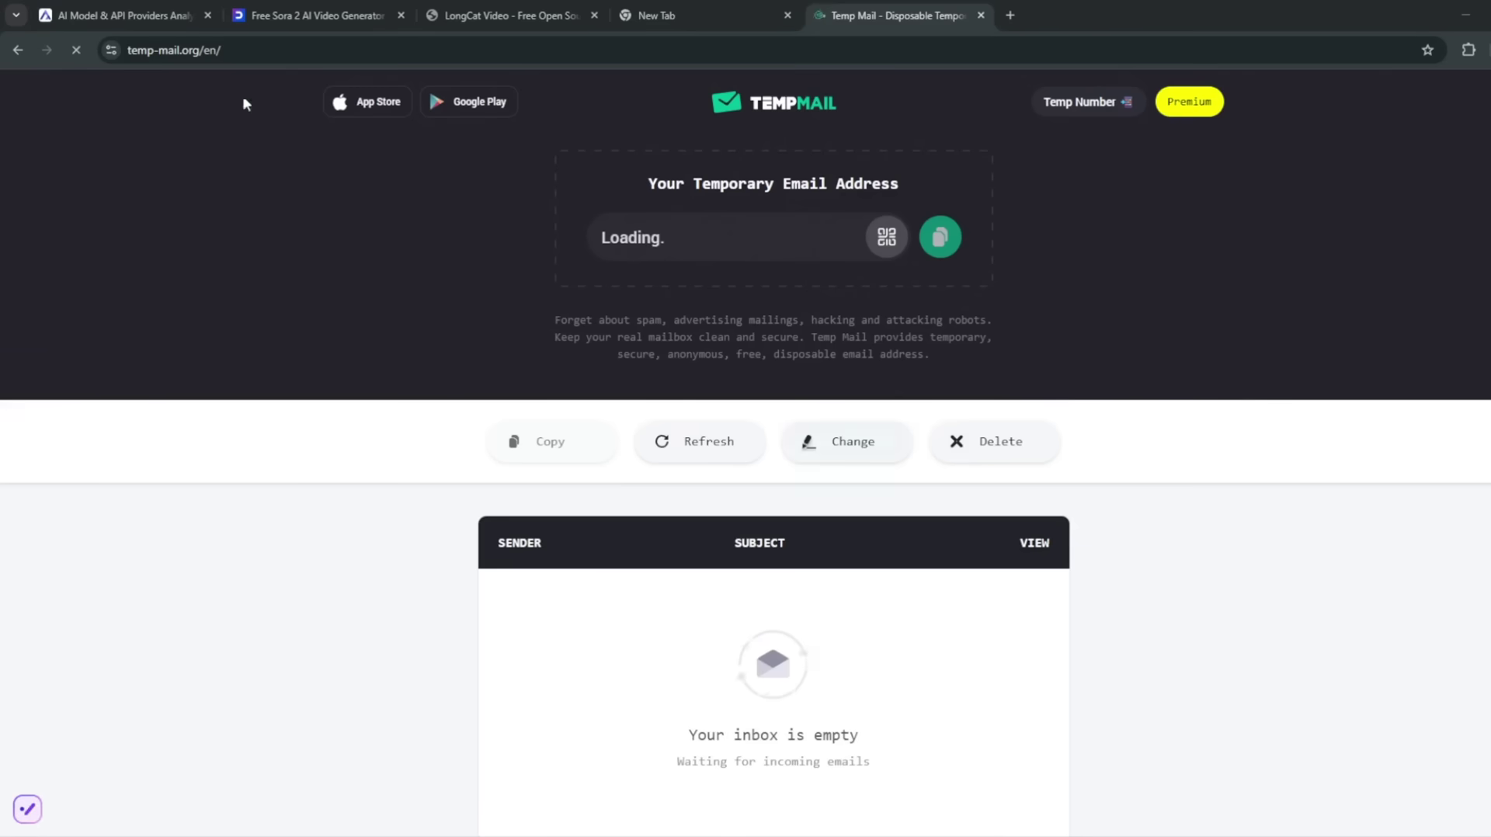
pyautogui.click(330, 9)
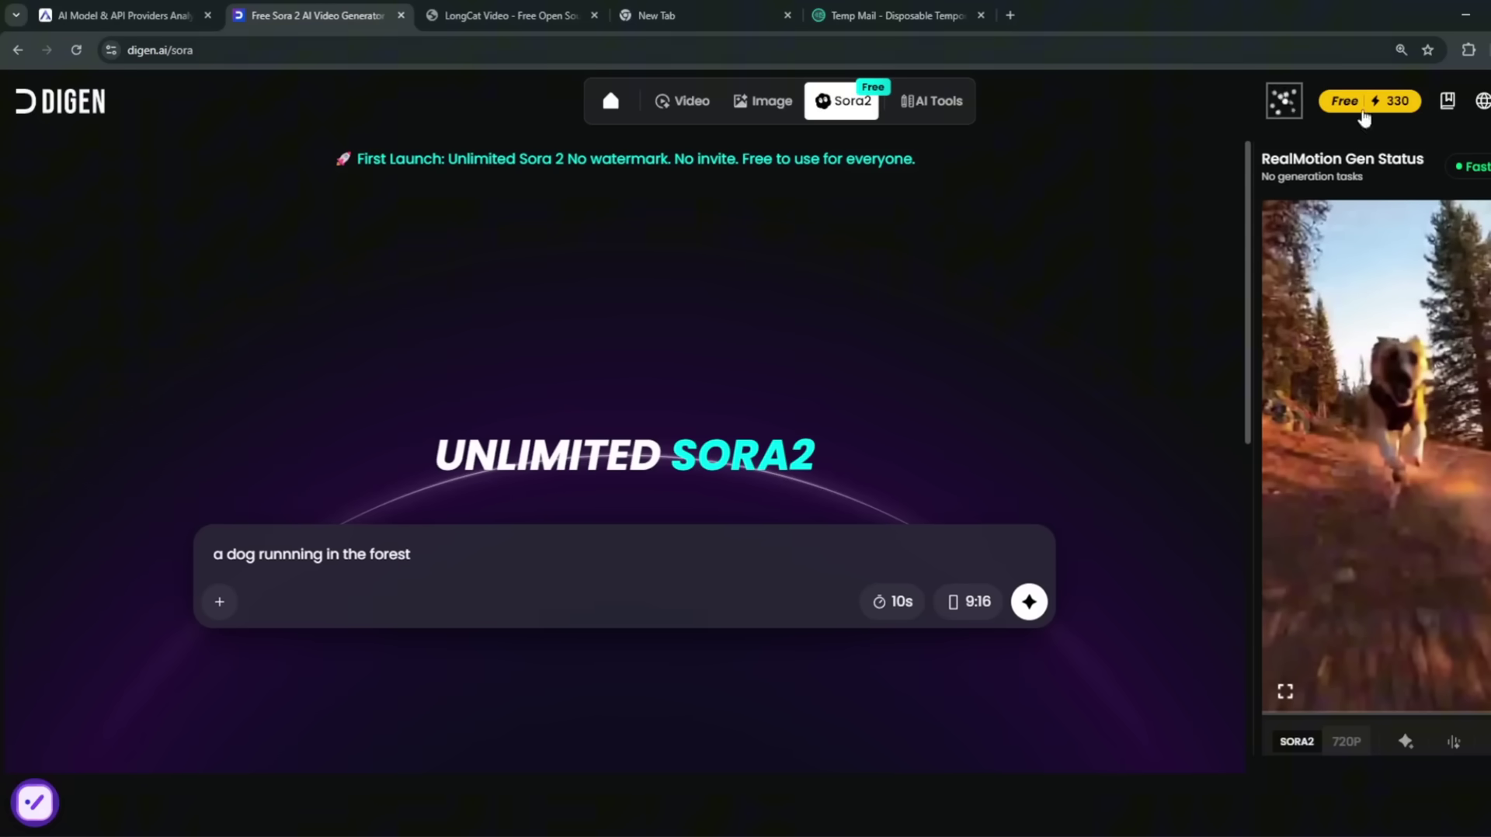
# View the Digen account's profile settings, then select the temporary e-mail address on Temp Mail
pyautogui.click(1284, 100)
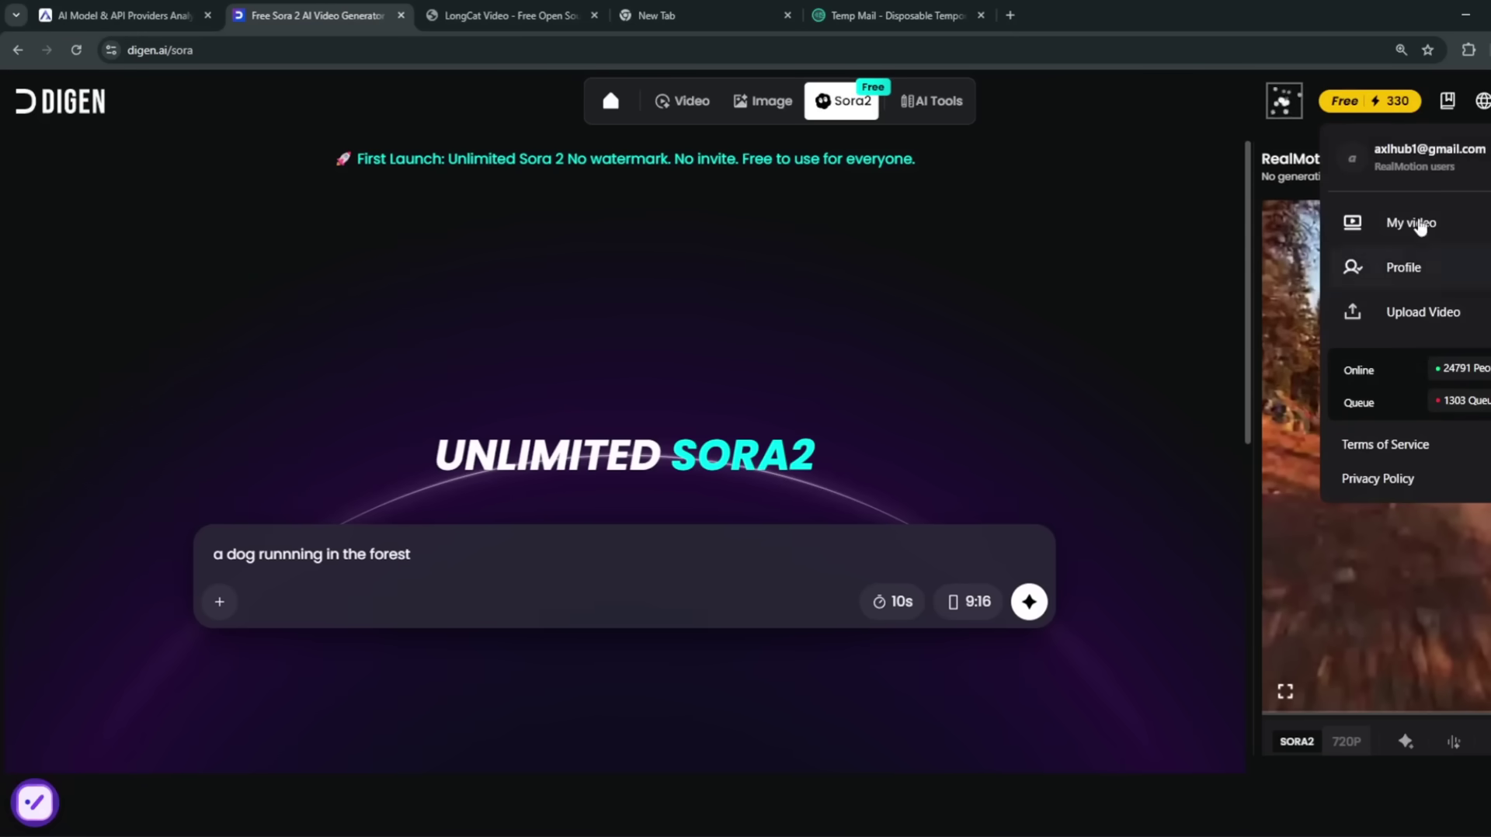
pyautogui.click(1401, 154)
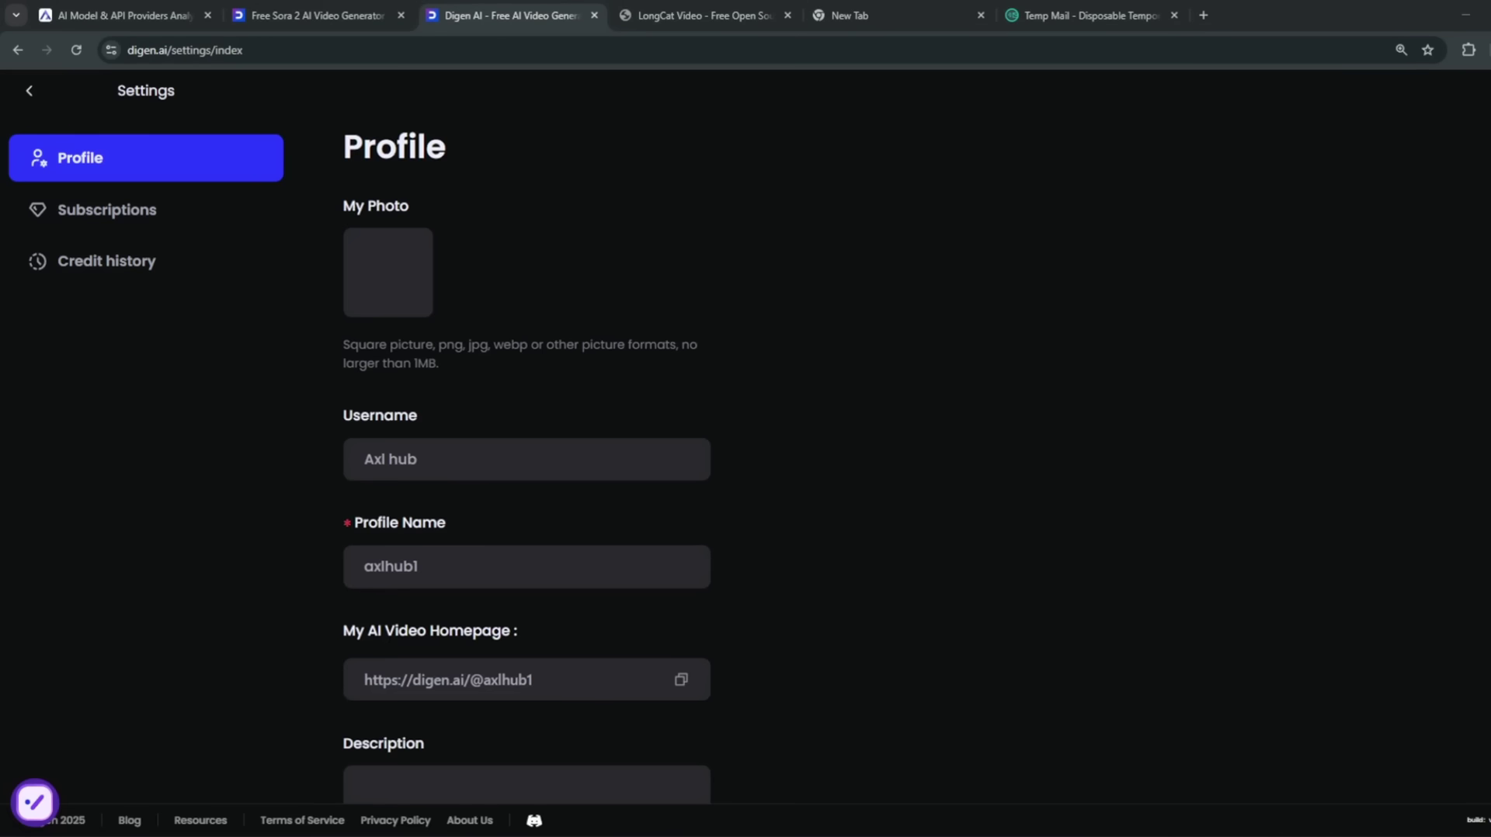
pyautogui.scroll(-6, 944, 194)
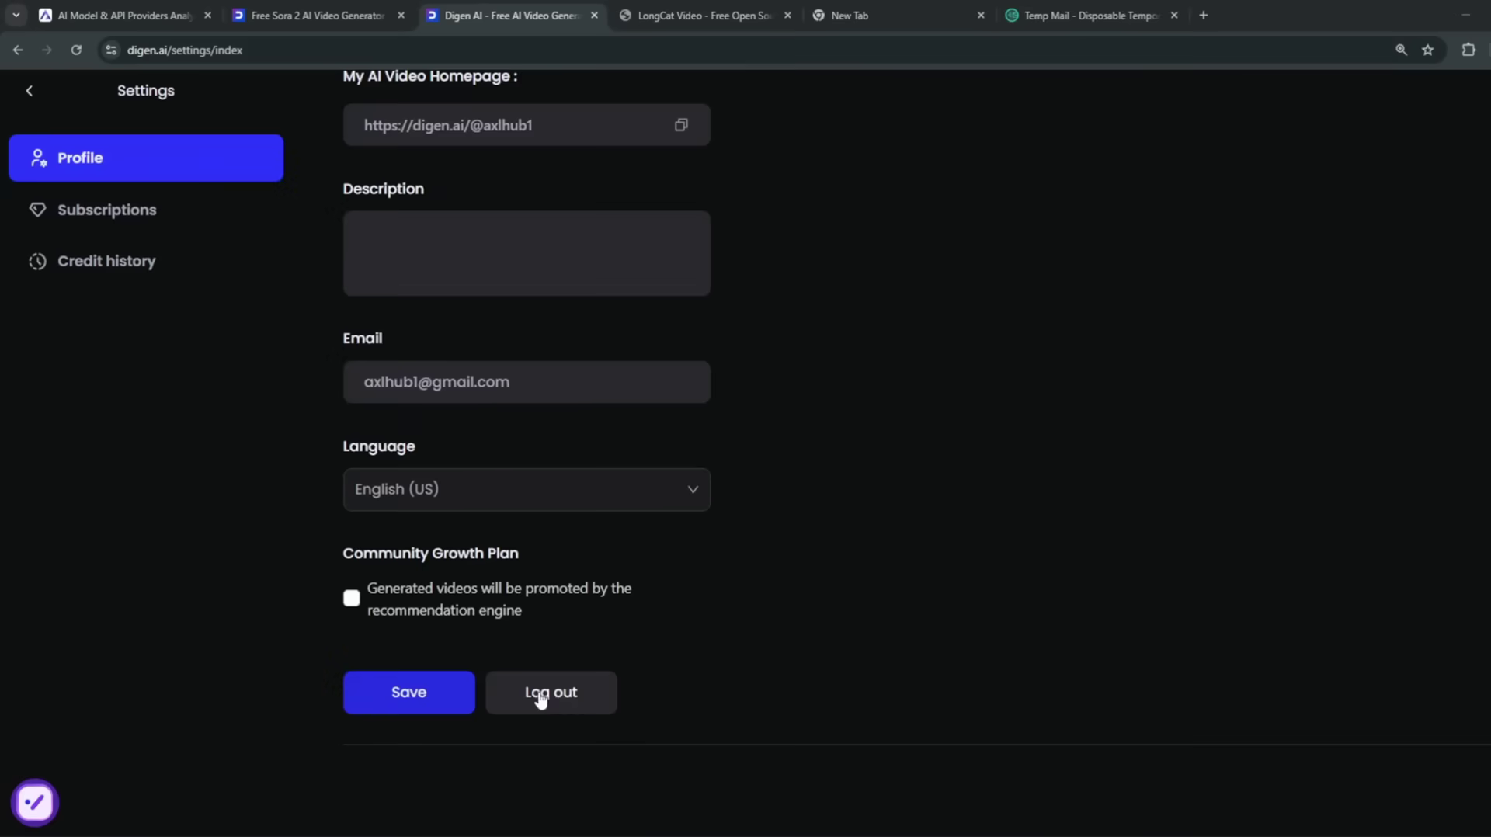
pyautogui.click(1090, 14)
pyautogui.click(675, 238)
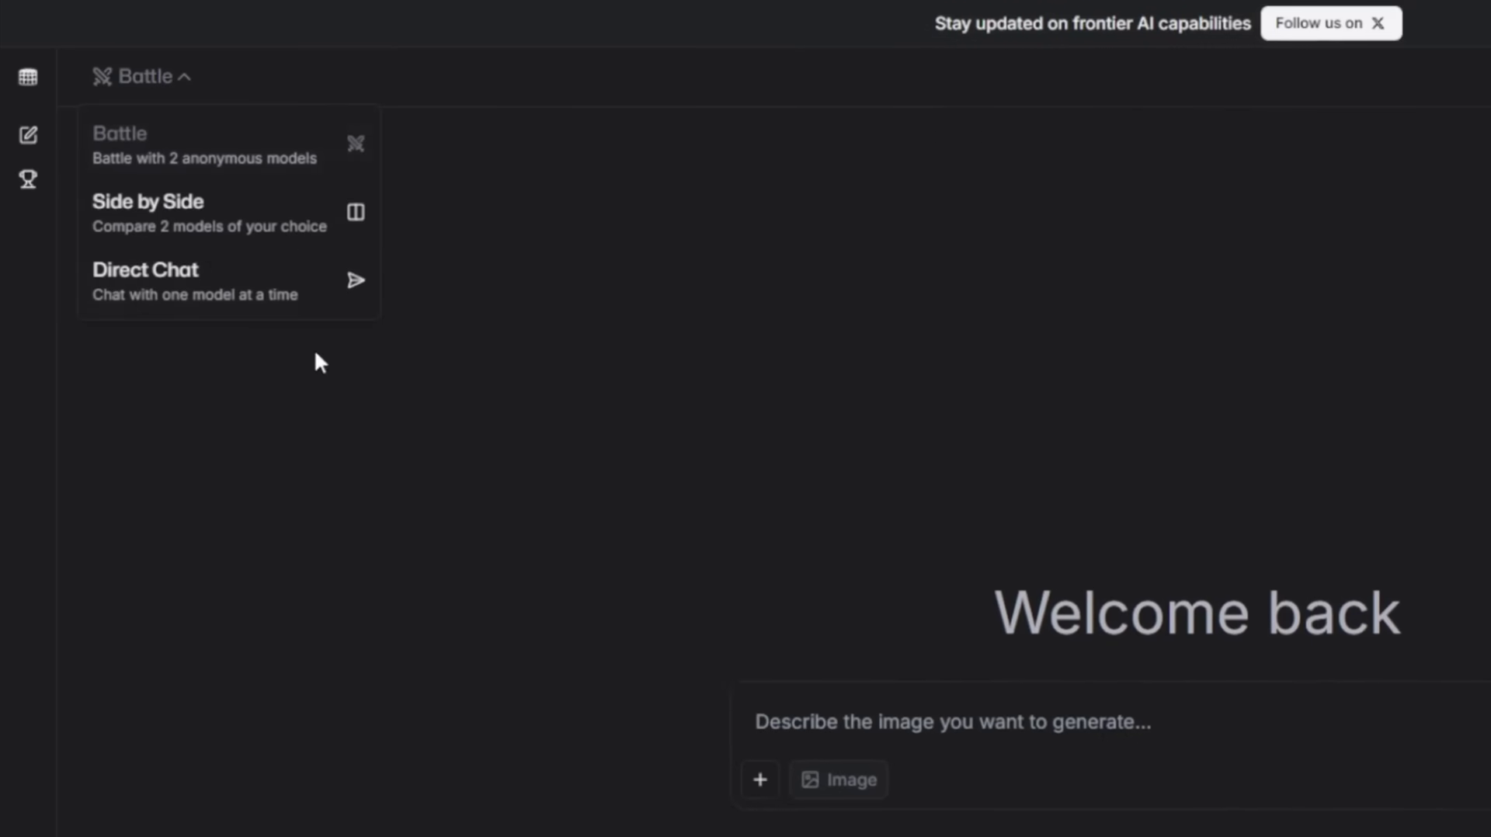
# Switch LMArena to Direct Chat with the gemini-2.5-flash-image-preview (nano-banana) model
pyautogui.click(201, 266)
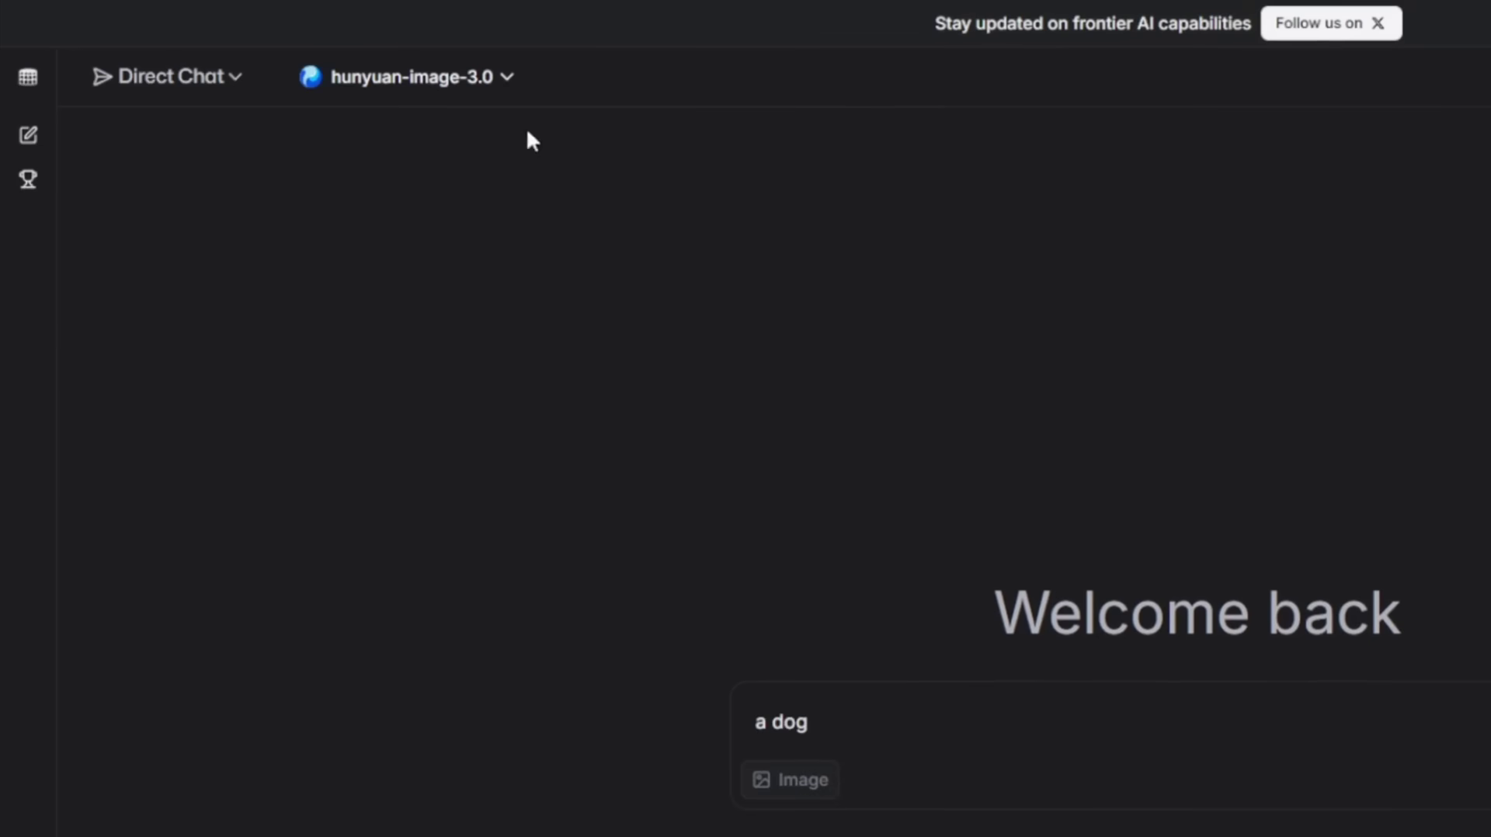
pyautogui.click(506, 77)
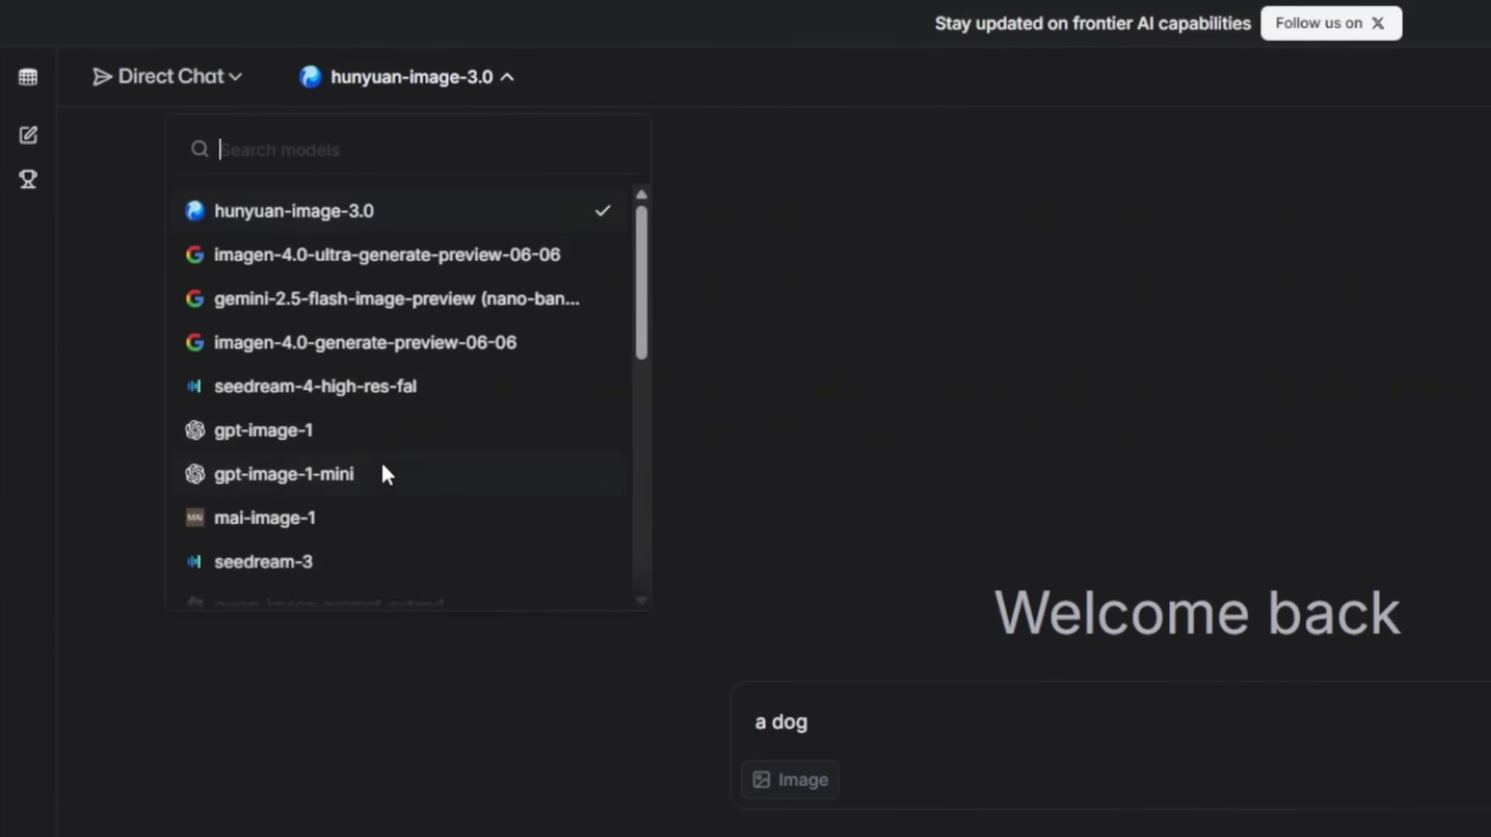
pyautogui.scroll(-3, 385, 466)
pyautogui.scroll(3, 309, 571)
pyautogui.click(309, 303)
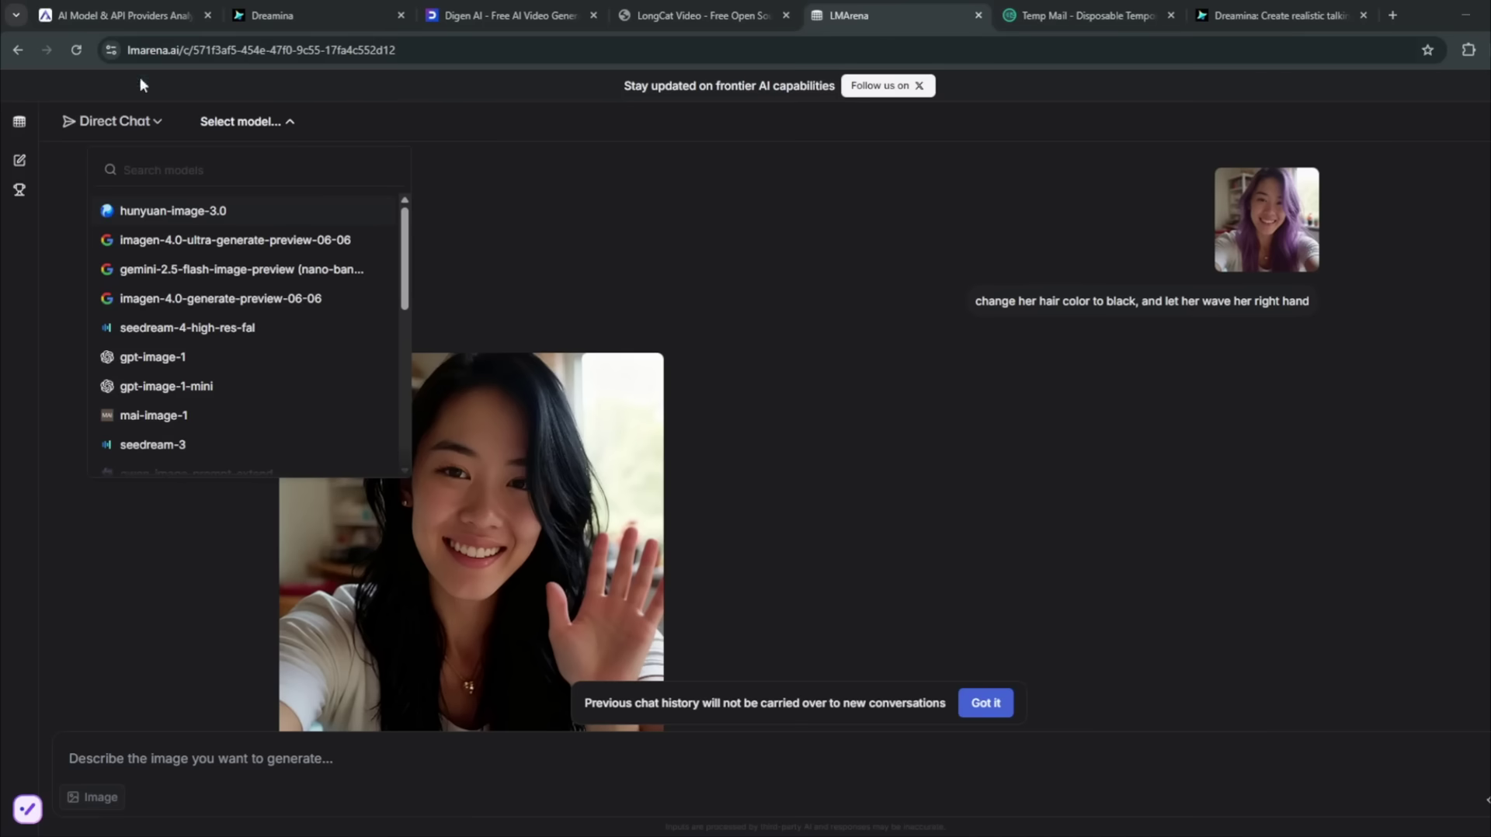
# In Dreamina, switch to video generation and start the prompt 'a dog running'
pyautogui.moveTo(237, 49); pyautogui.dragTo(104, 67)
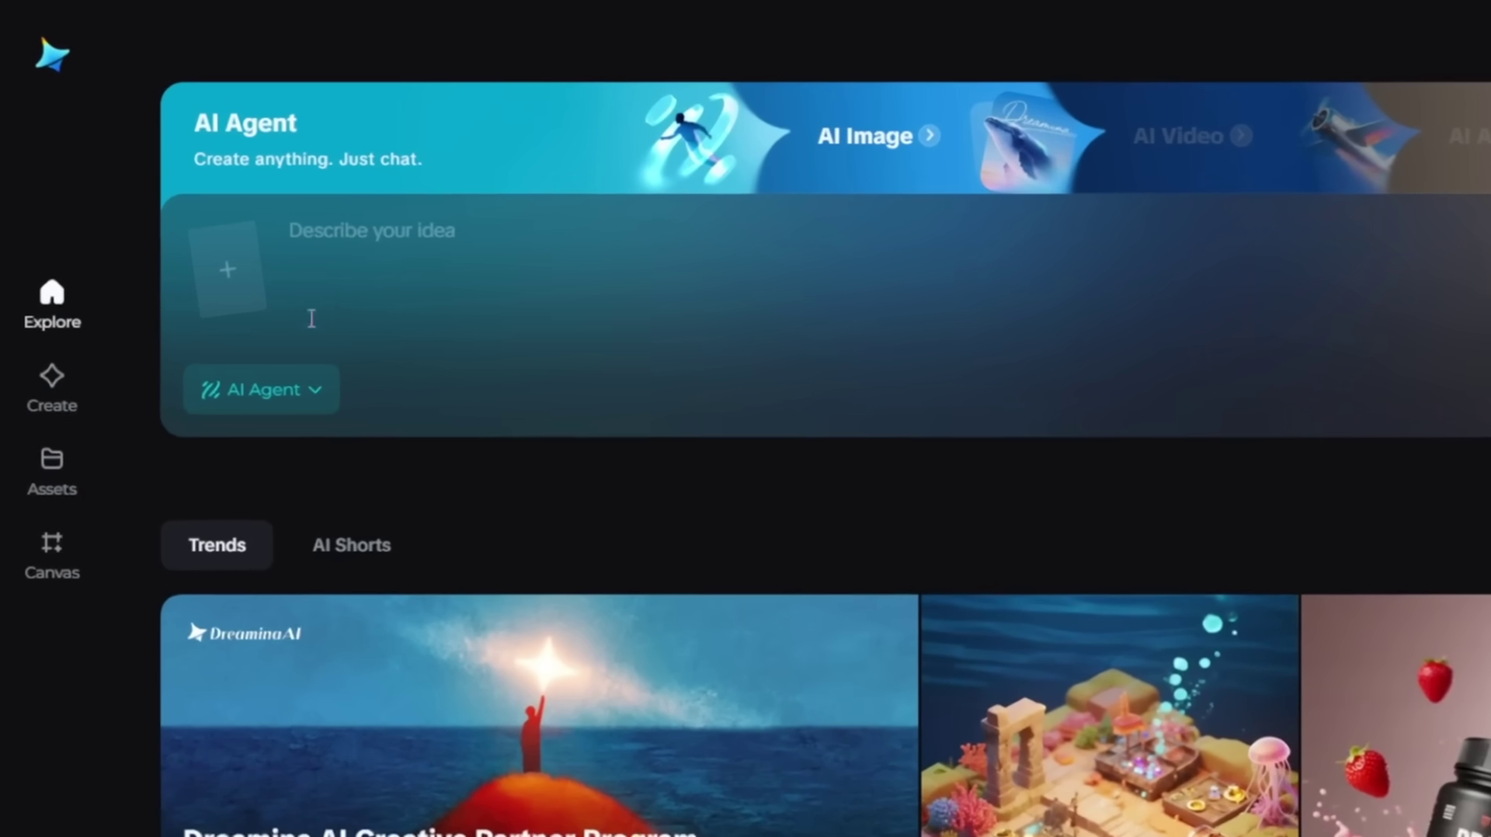
pyautogui.click(232, 305)
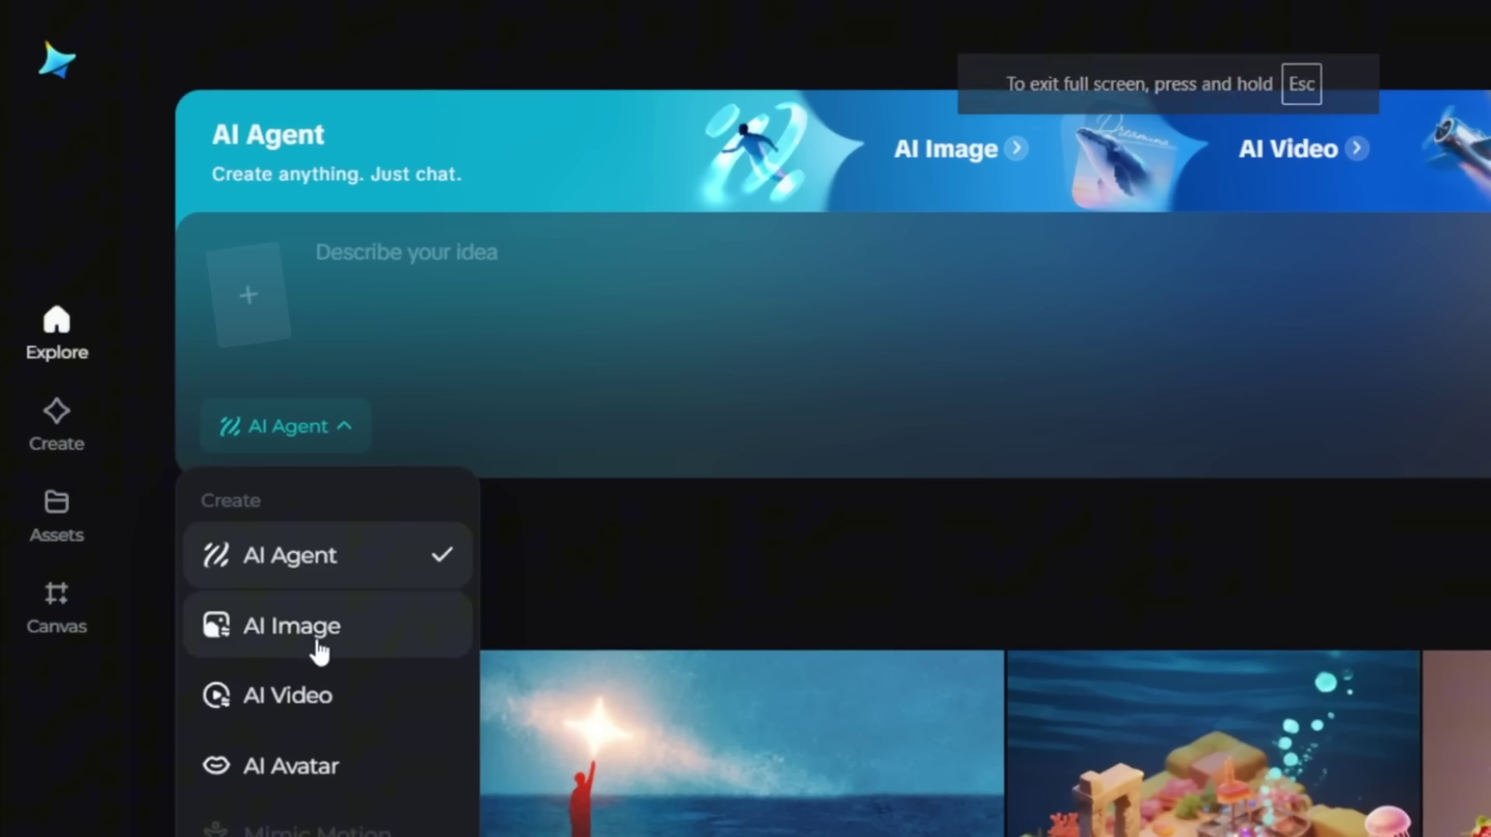
pyautogui.click(311, 621)
pyautogui.click(291, 684)
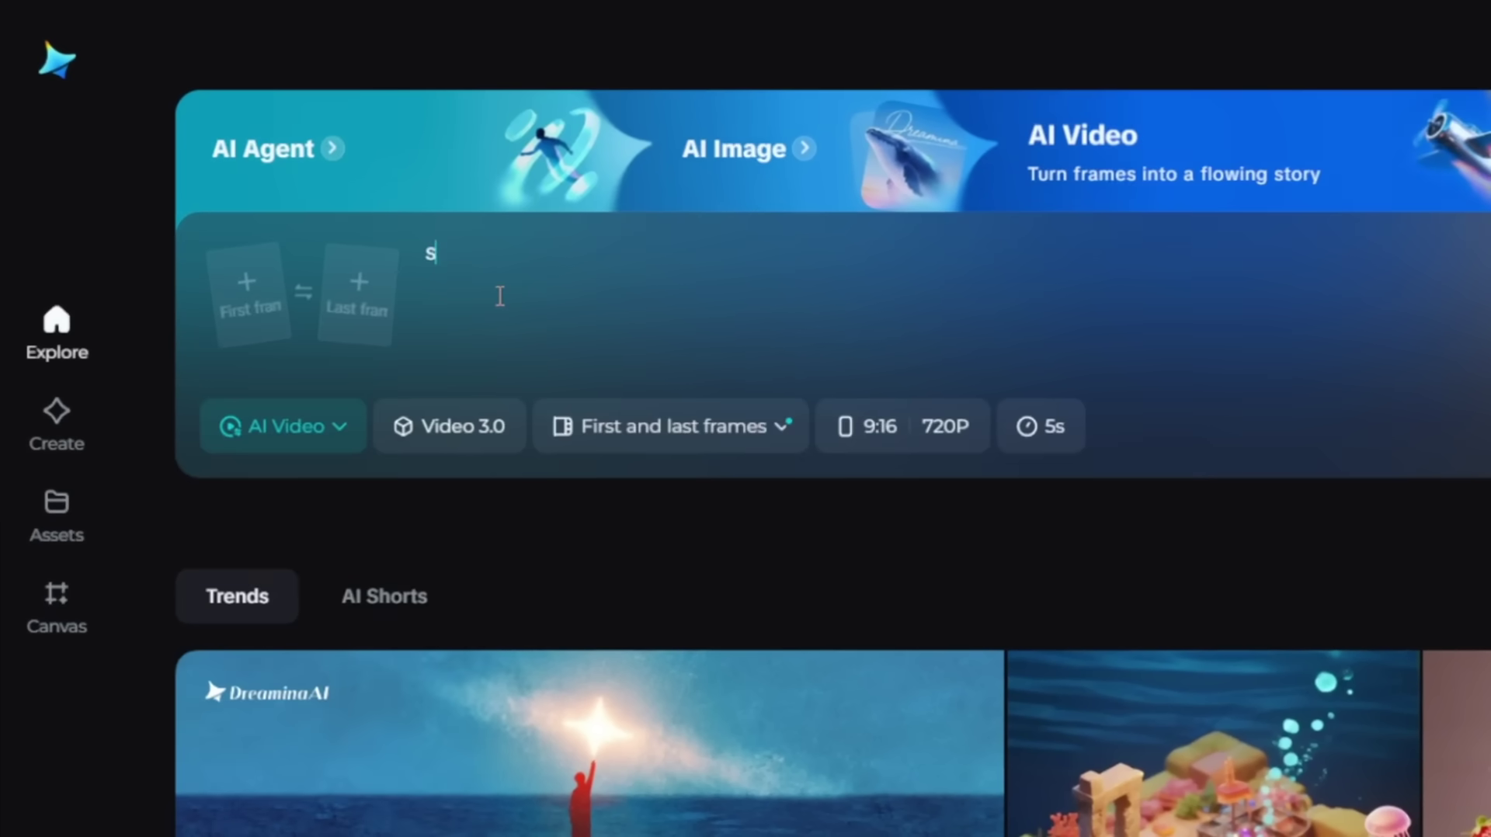
pyautogui.click(493, 289)
pyautogui.write('a dog running')
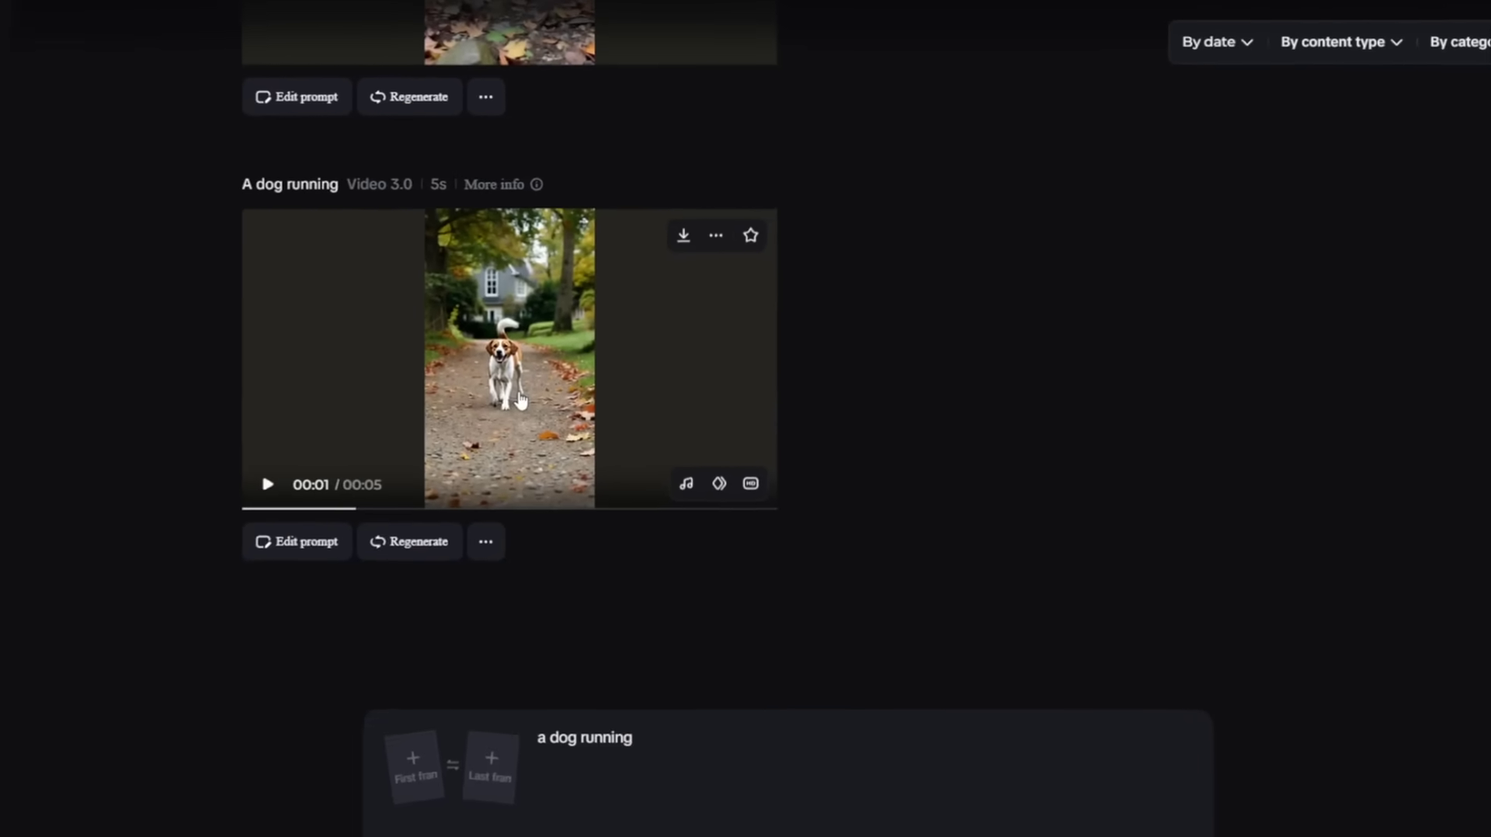
# Preview the dog running, forest and avatar videos in full view, closing each
pyautogui.click(563, 379)
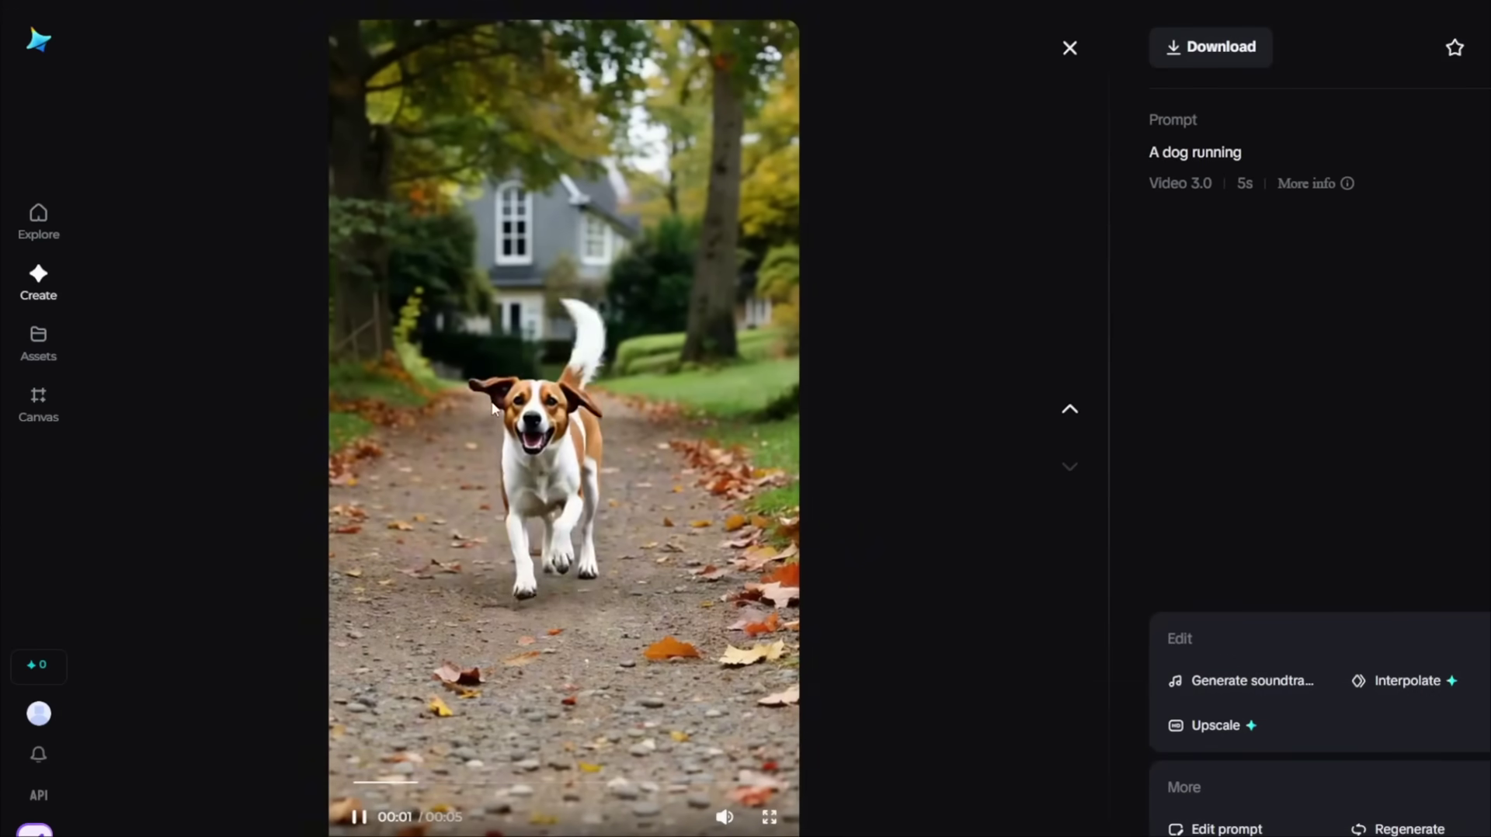
pyautogui.click(1070, 48)
pyautogui.scroll(5, 680, 380)
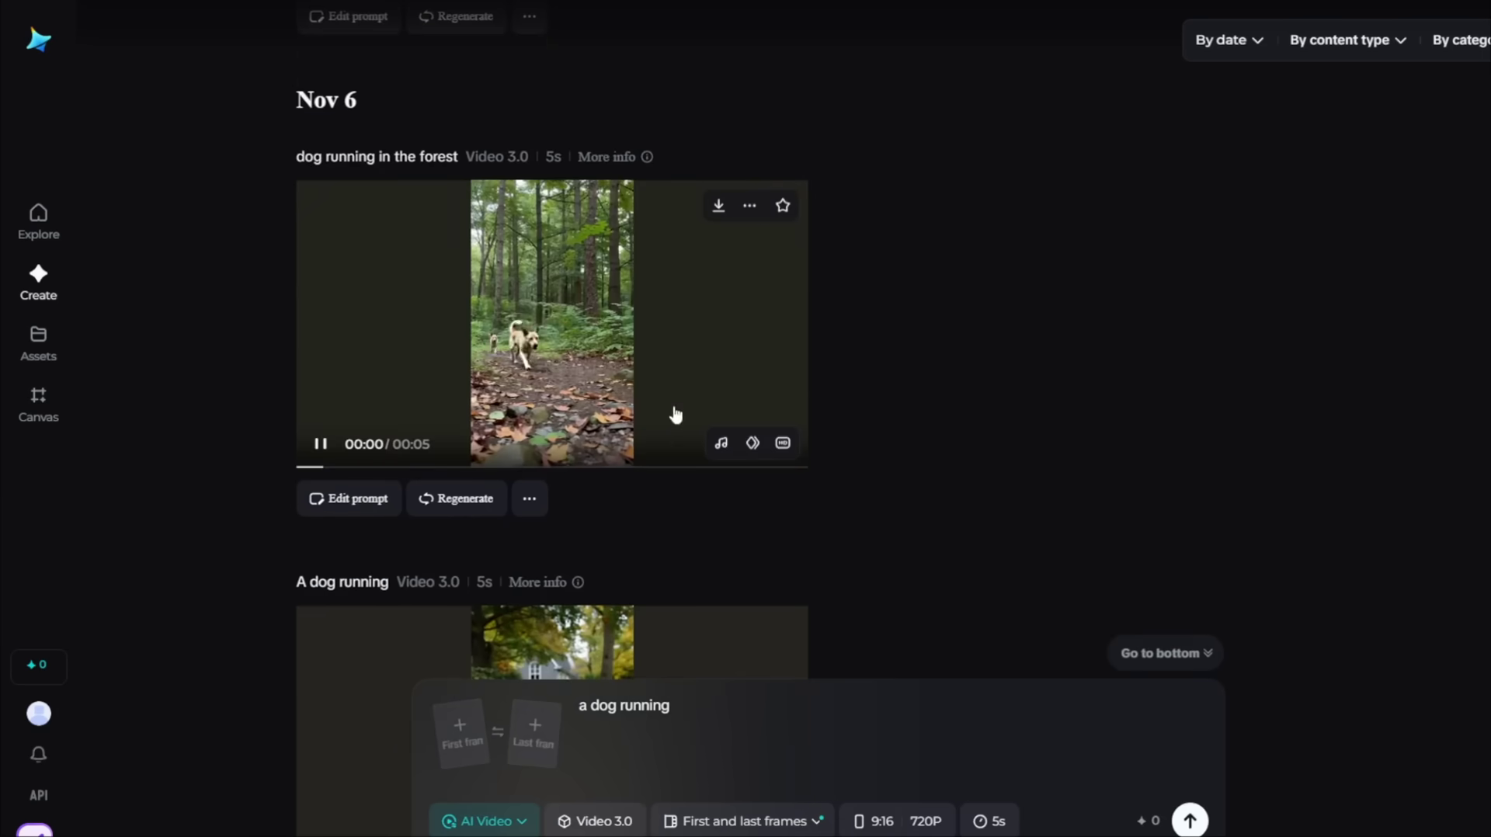
pyautogui.click(578, 334)
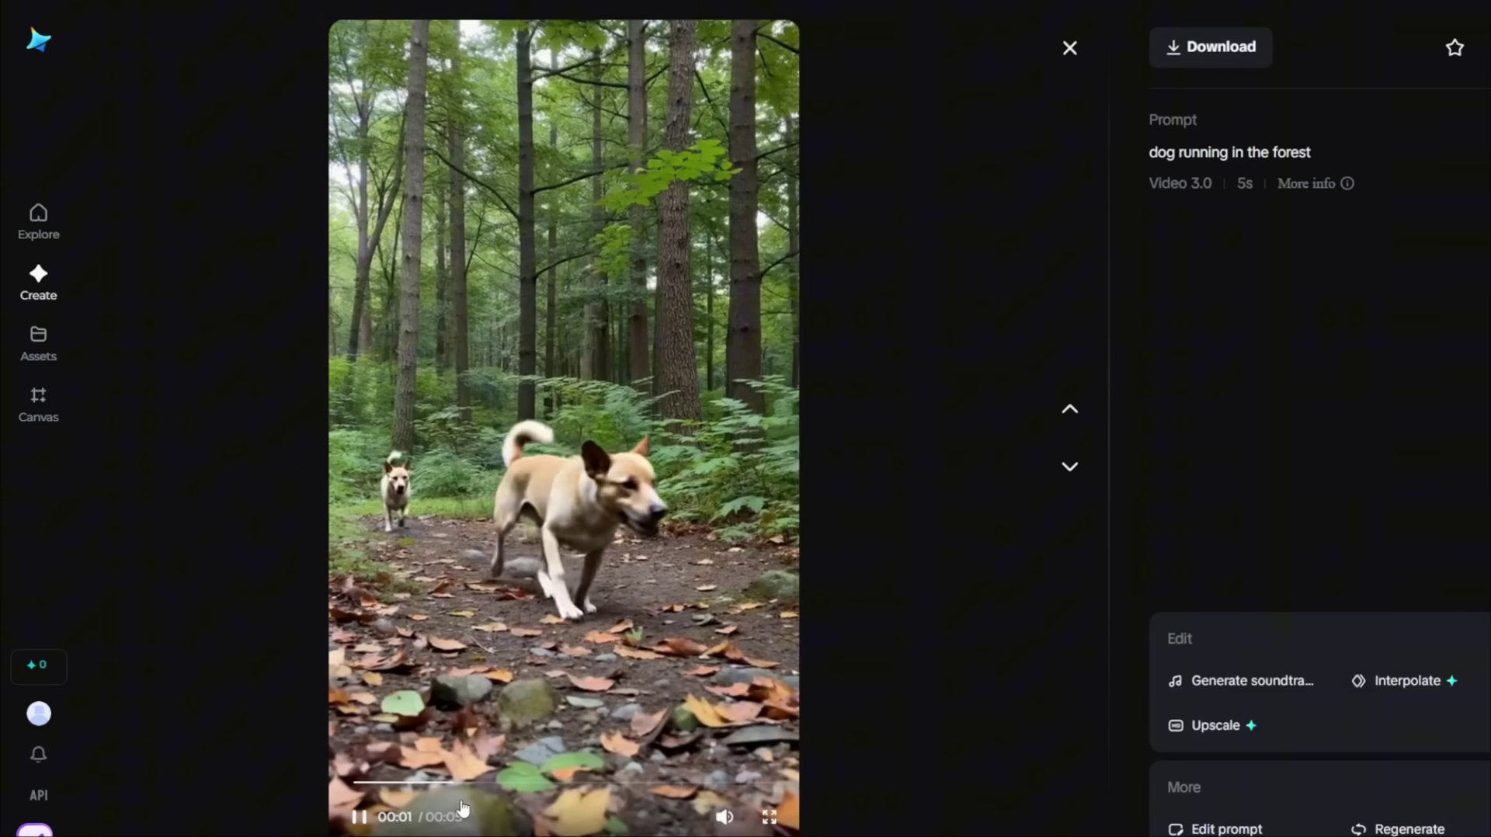
pyautogui.click(1075, 50)
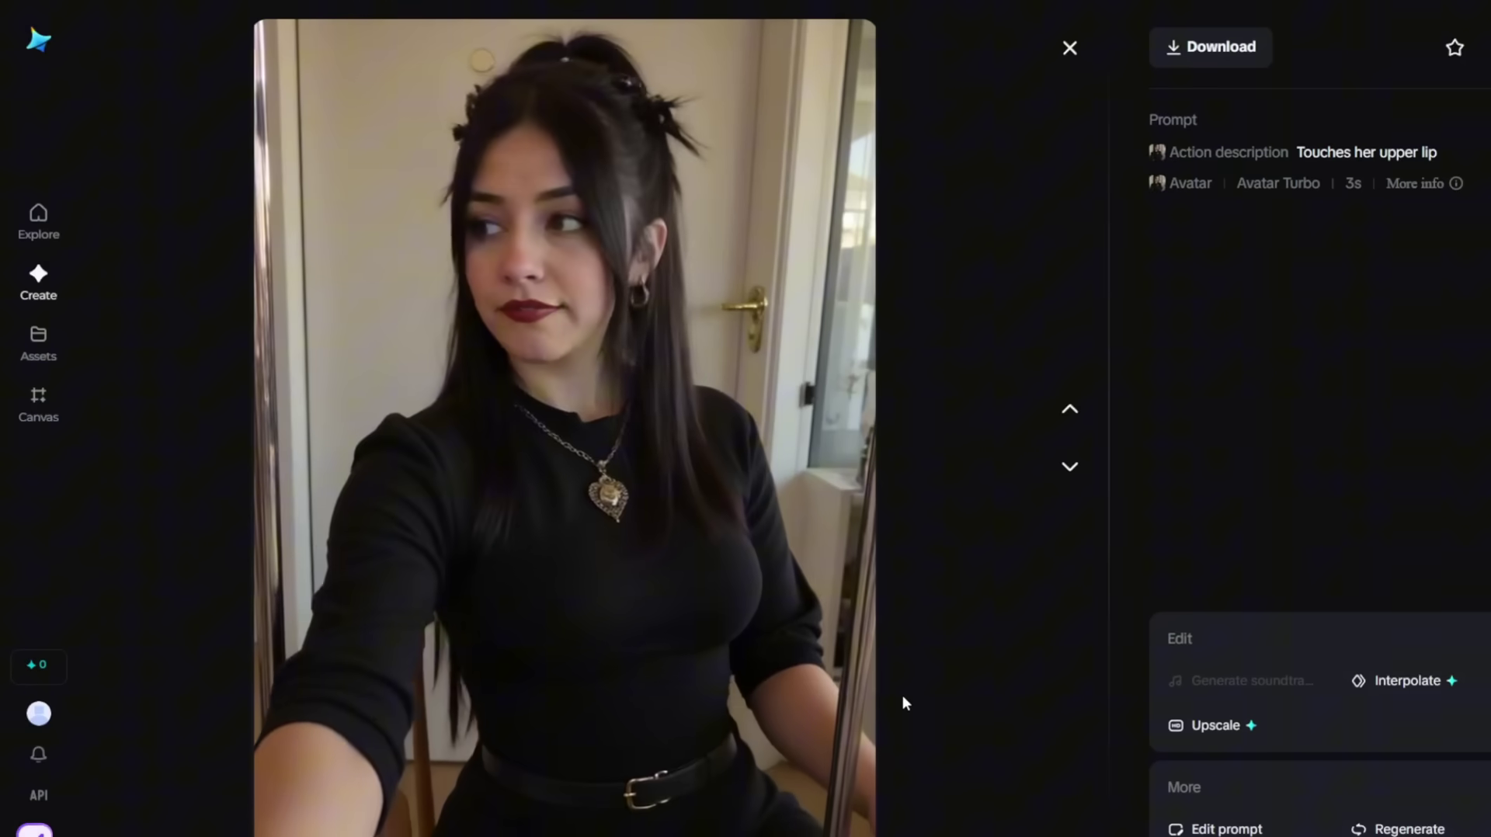
pyautogui.click(1070, 48)
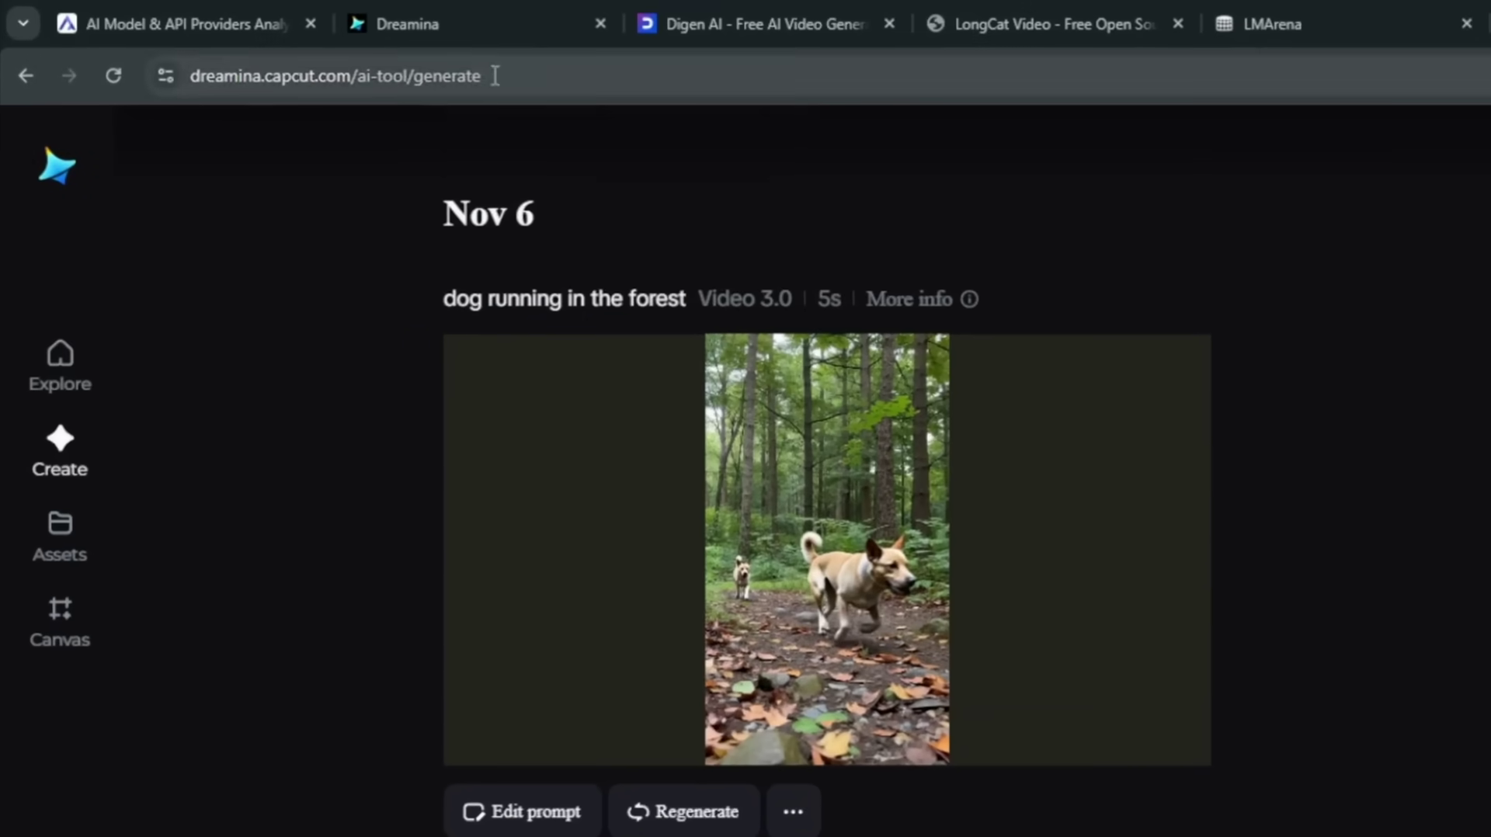
# Confirm the VPN is connected to UK London
pyautogui.click(499, 73)
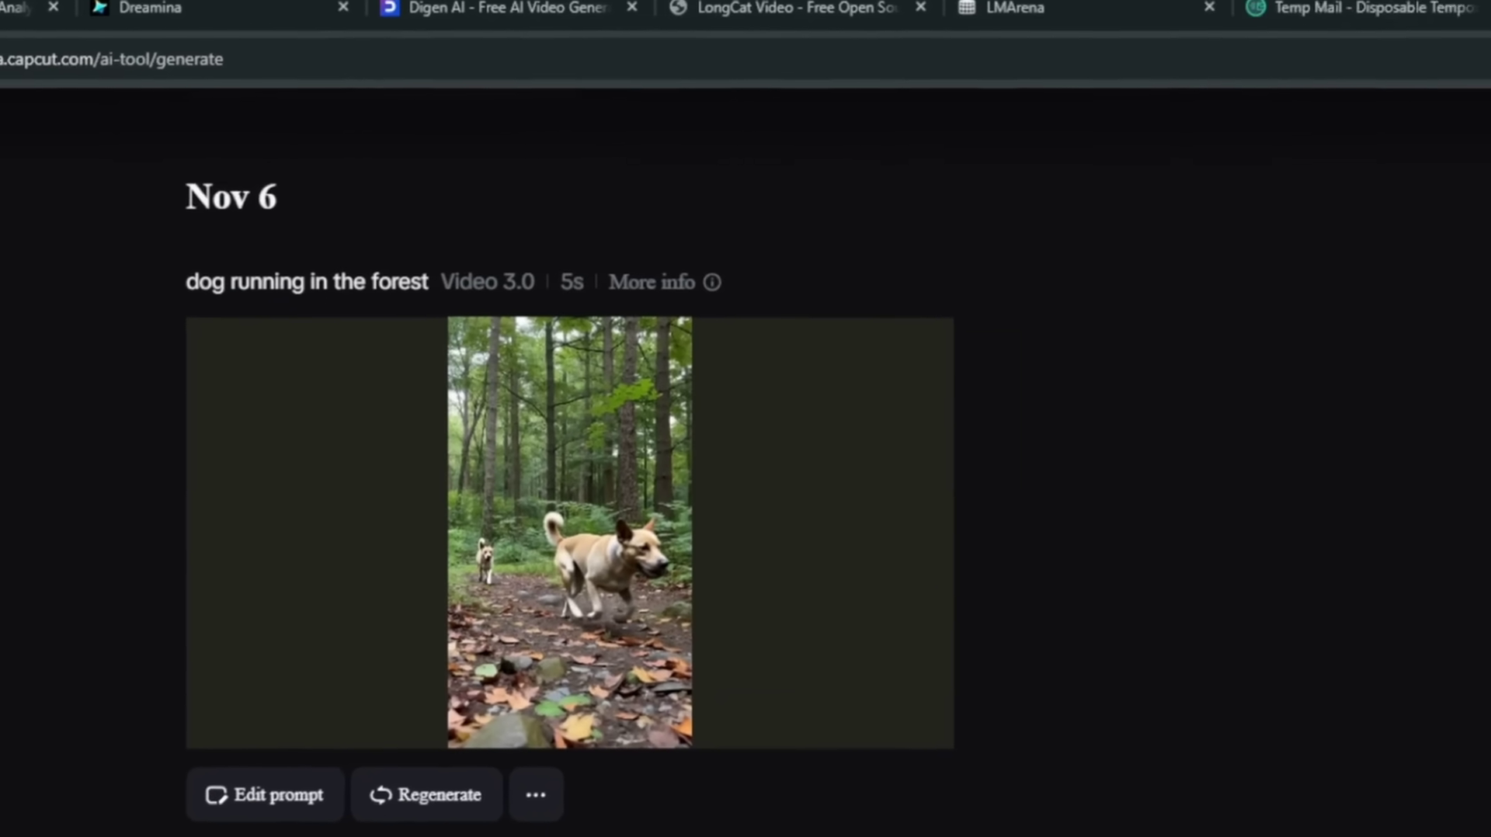
pyautogui.click(1490, 71)
pyautogui.click(1490, 429)
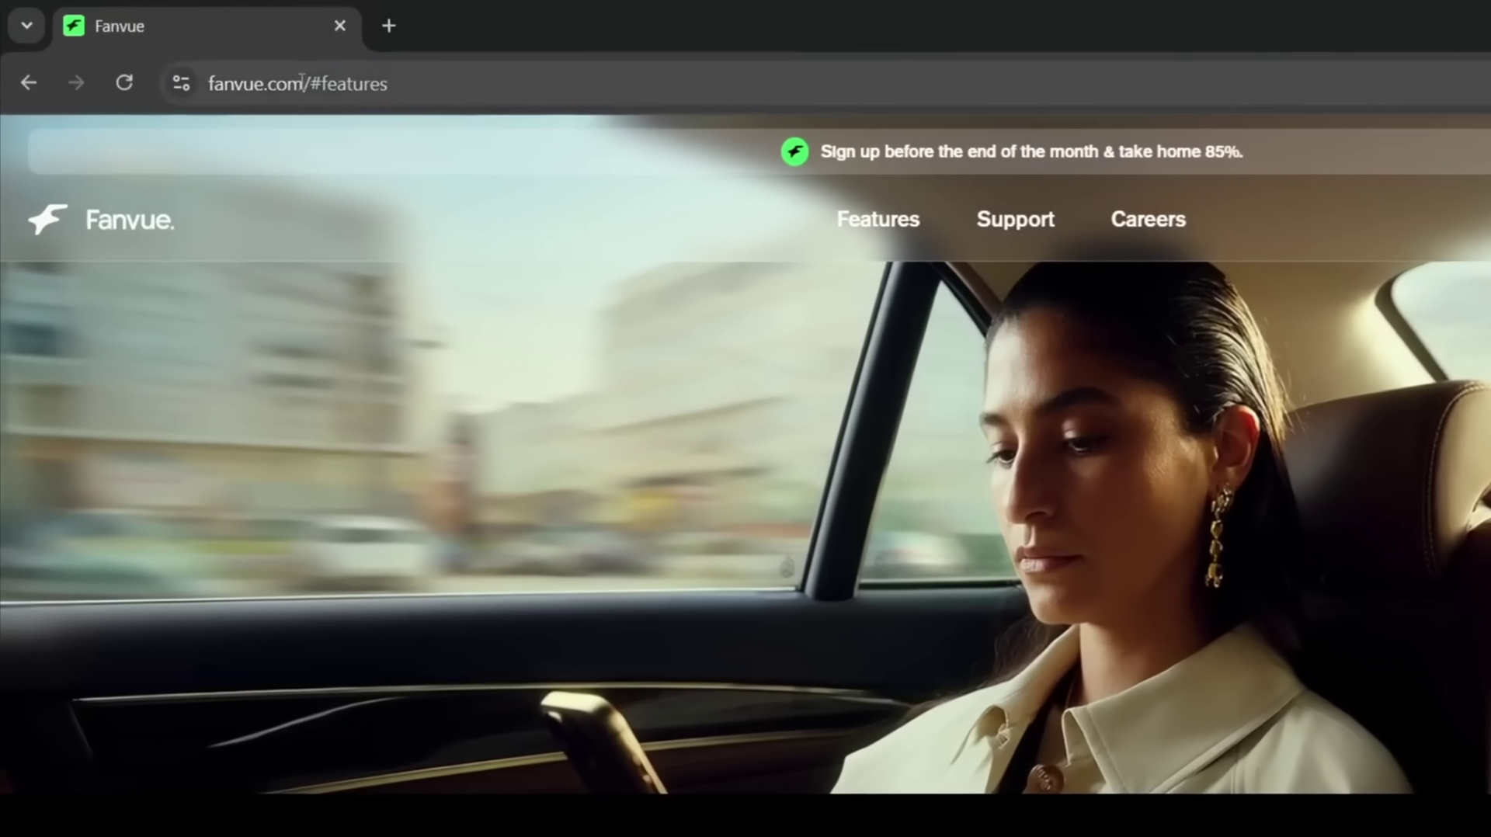
# Scroll the Fanvue homepage, highlighting the headline and the $500m creator-payouts figure
pyautogui.moveTo(301, 83); pyautogui.dragTo(206, 82)
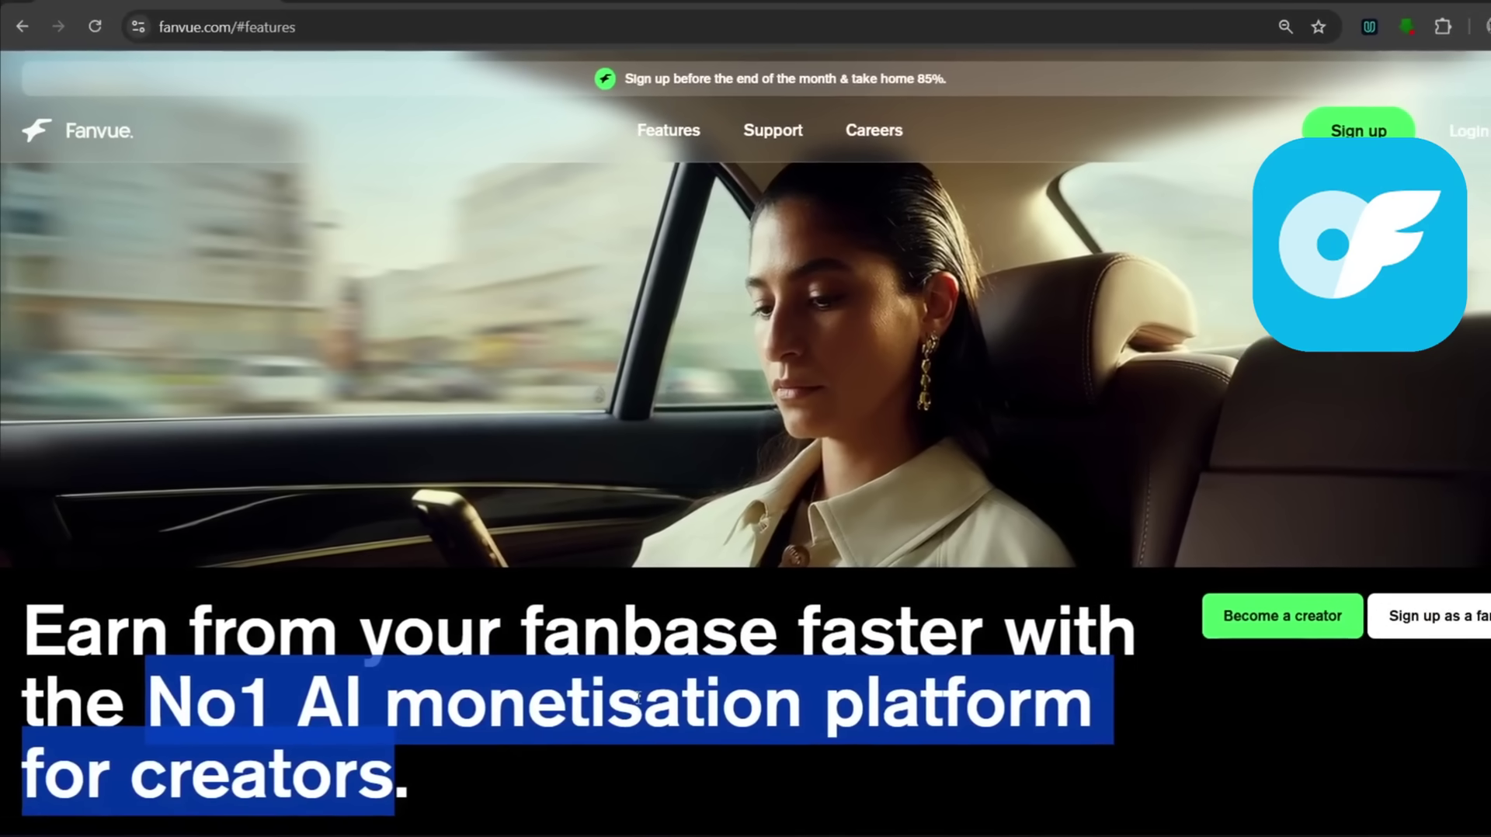
pyautogui.click(476, 774)
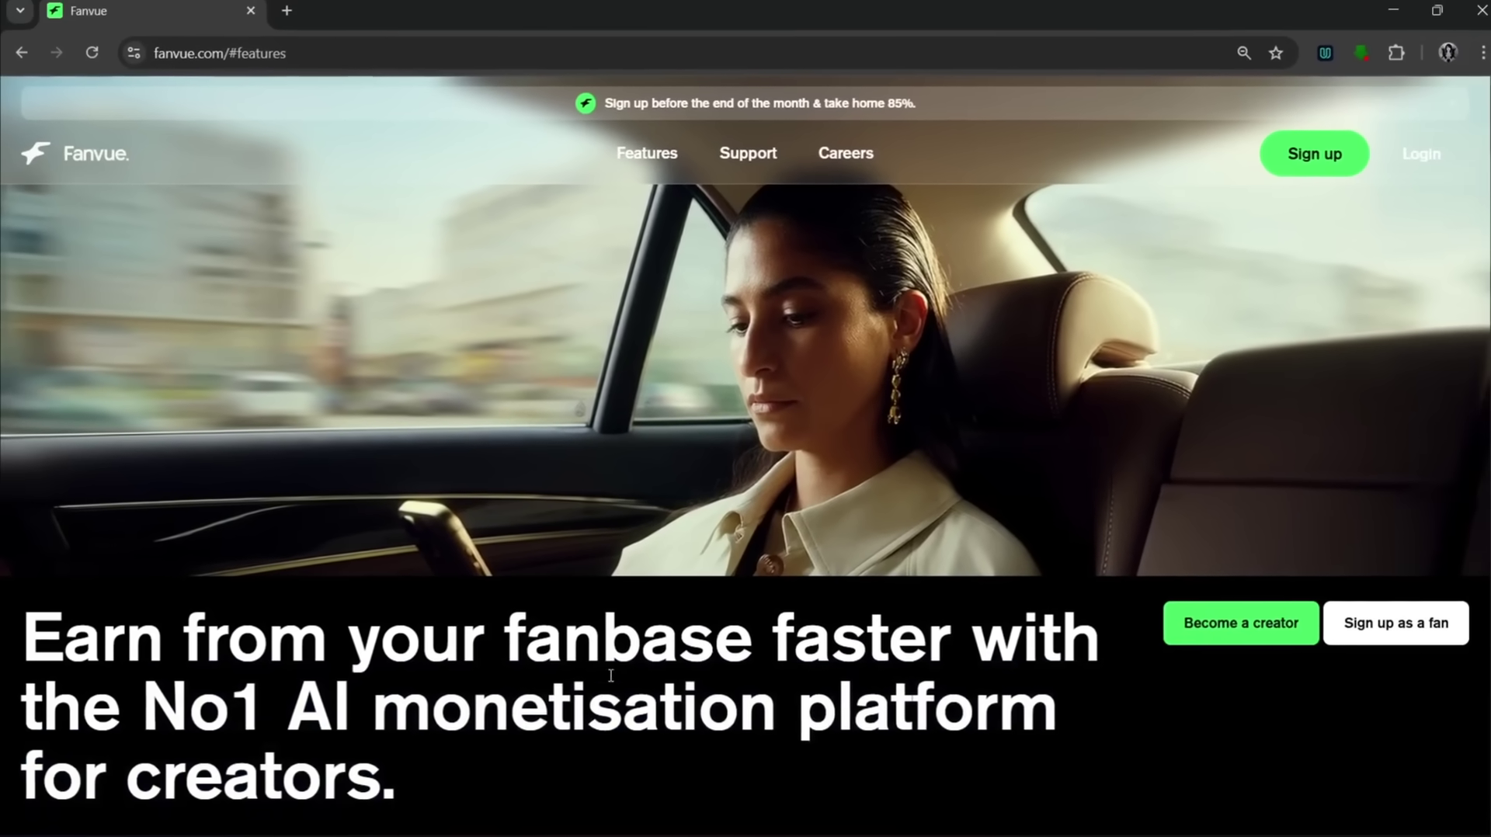
pyautogui.scroll(-6, 831, 598)
pyautogui.scroll(1, 843, 559)
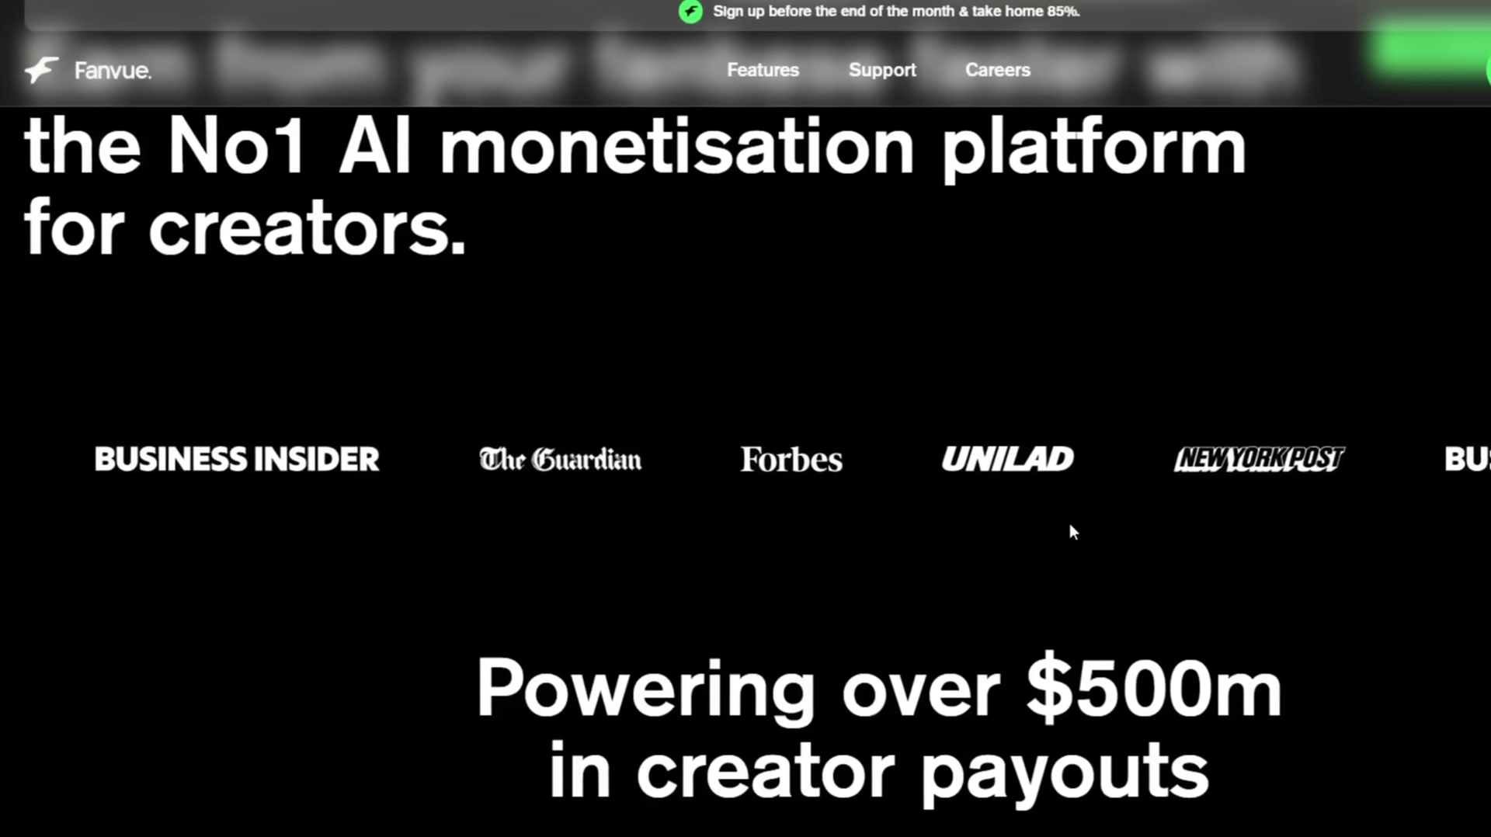
pyautogui.scroll(-3, 1011, 521)
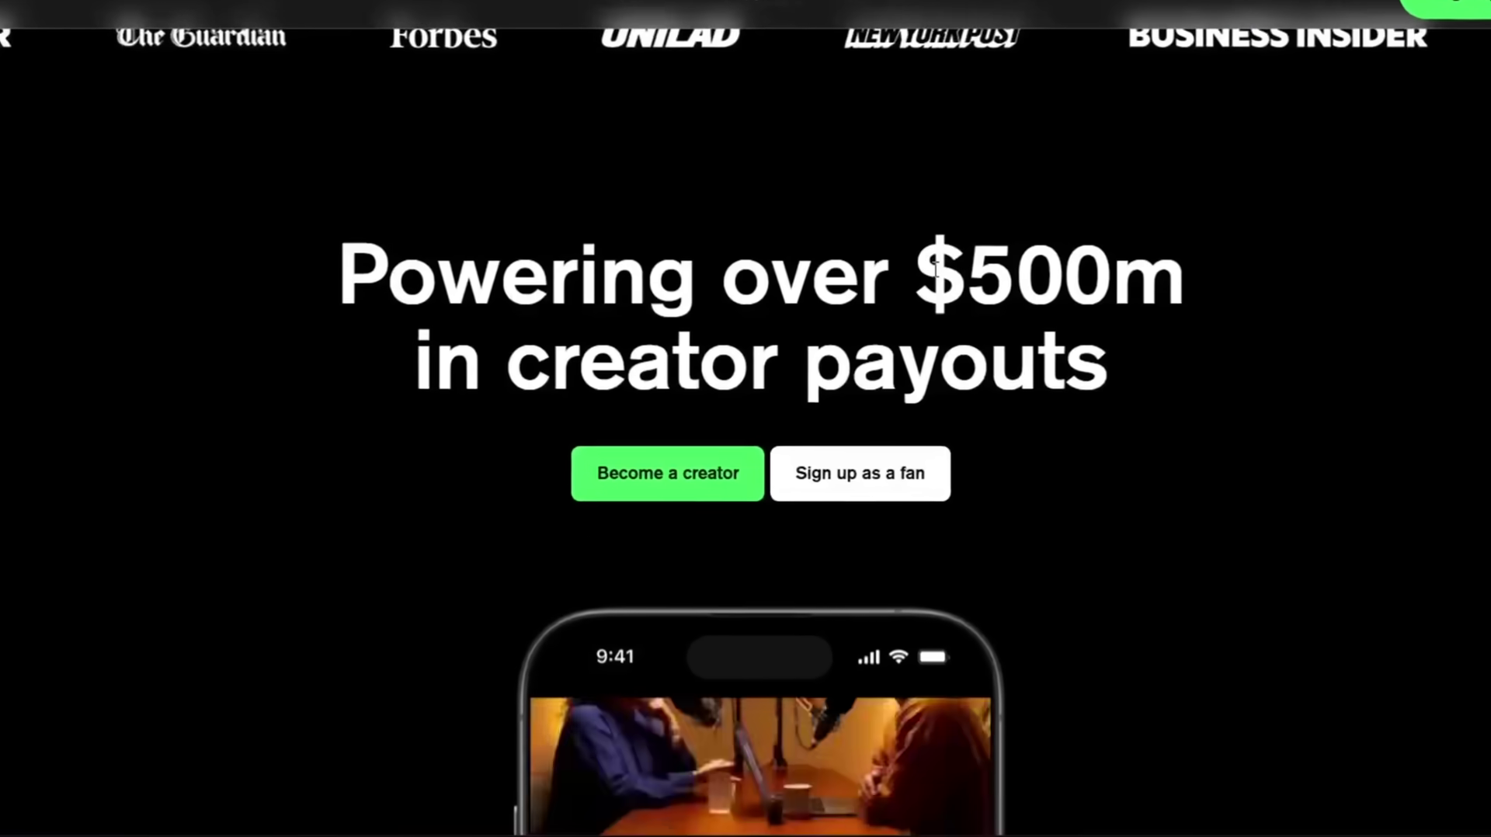
pyautogui.moveTo(859, 386); pyautogui.dragTo(1016, 386)
pyautogui.moveTo(1202, 159); pyautogui.dragTo(1297, 169)
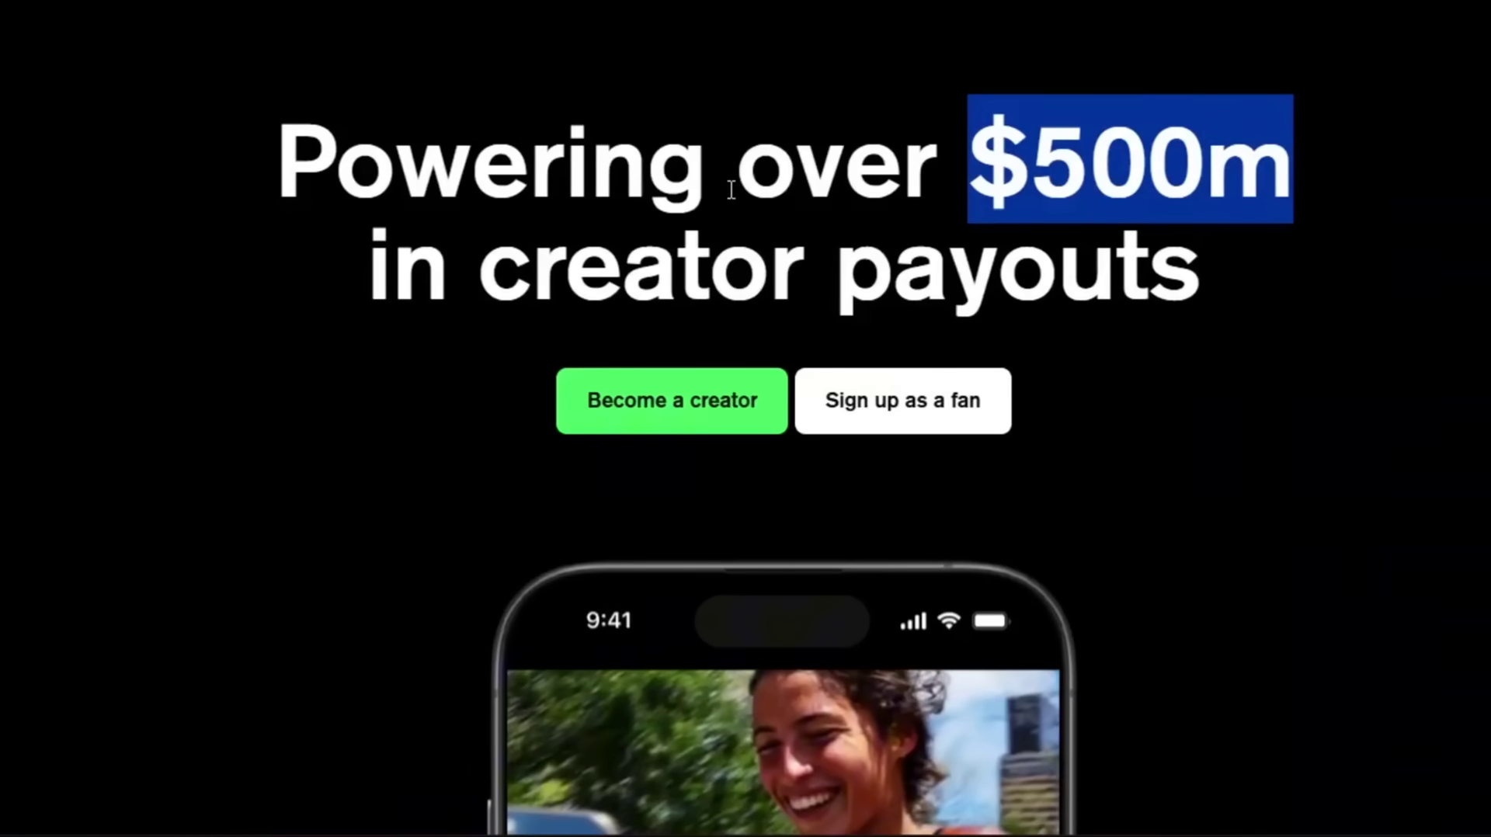
pyautogui.scroll(-4, 992, 392)
# Scroll to the Features carousel and highlight the AI Analytics & Earning Insights card title
pyautogui.scroll(-10, 993, 394)
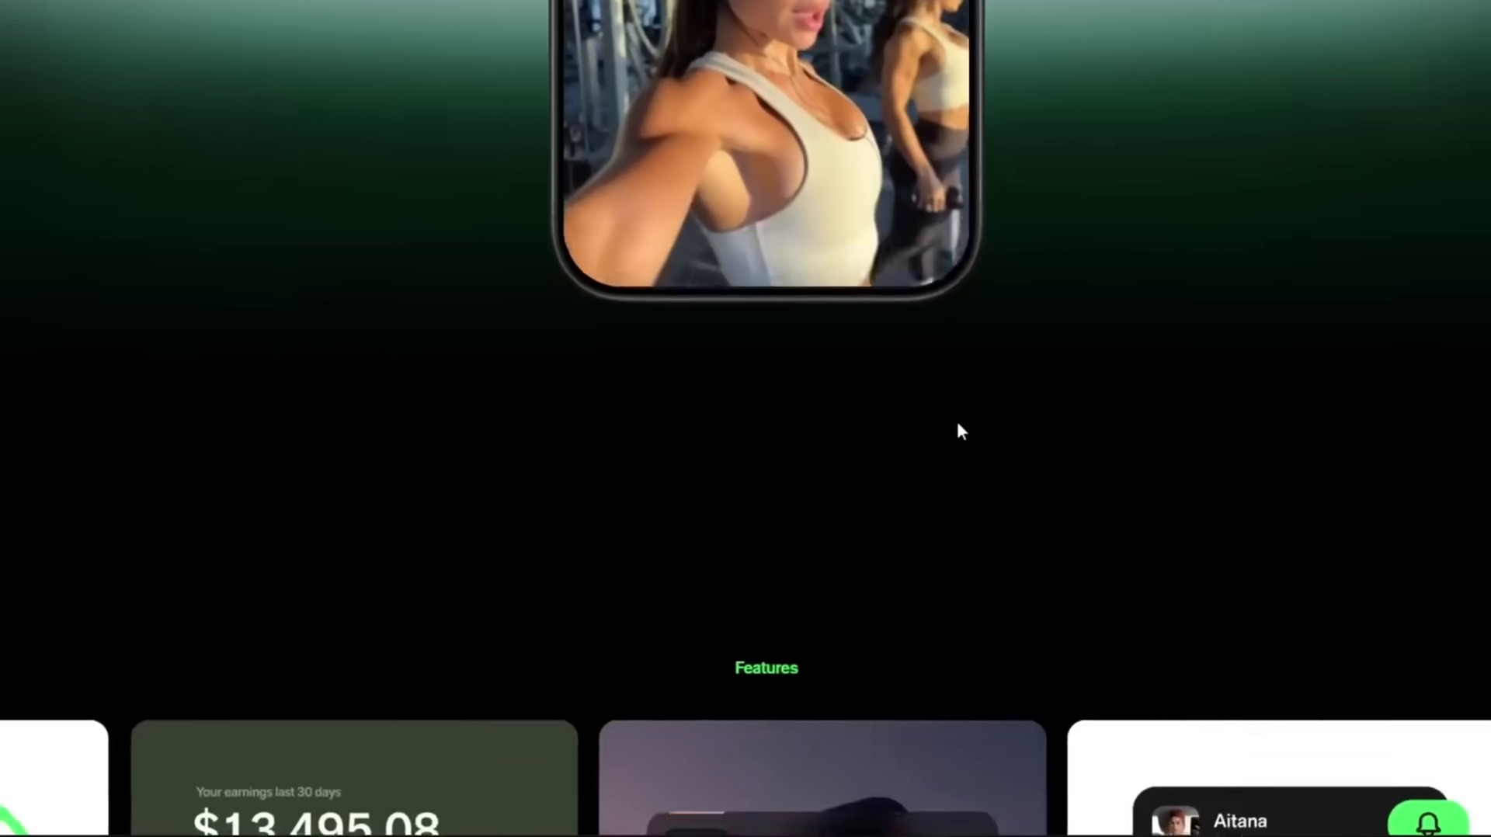
pyautogui.scroll(-4, 918, 478)
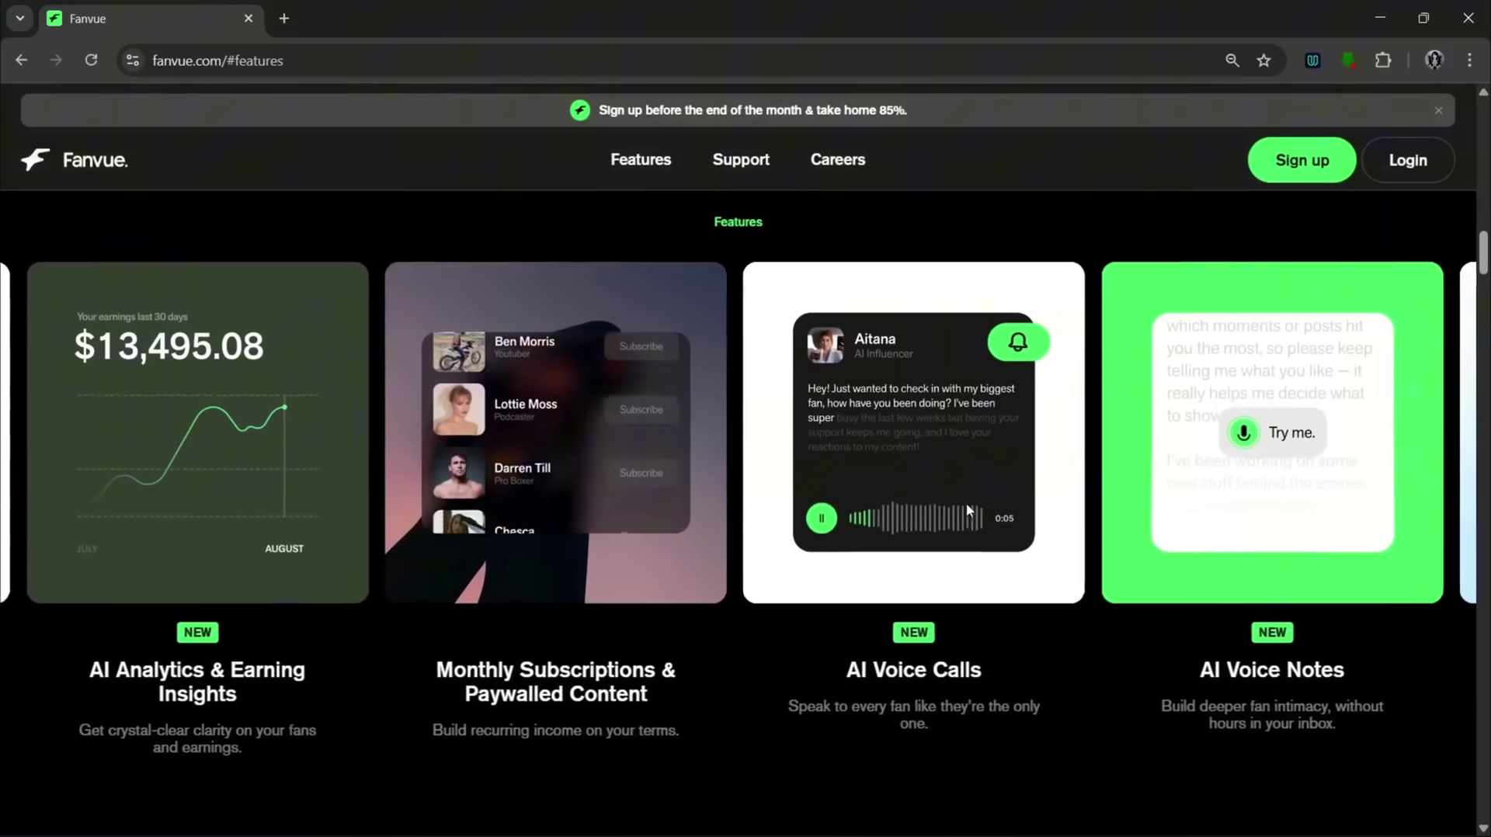
pyautogui.scroll(-1, 966, 505)
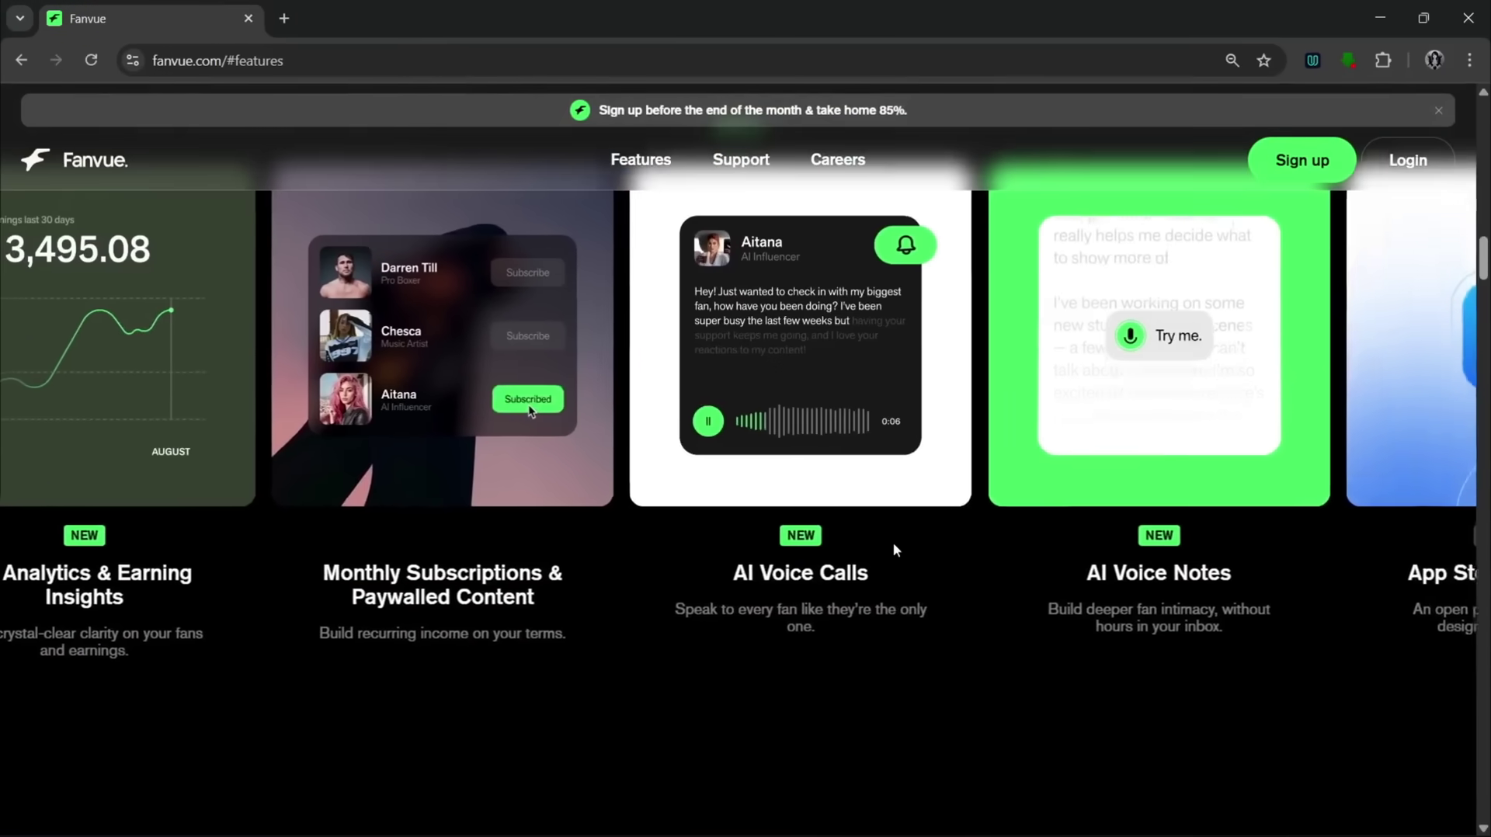
pyautogui.scroll(1, 897, 550)
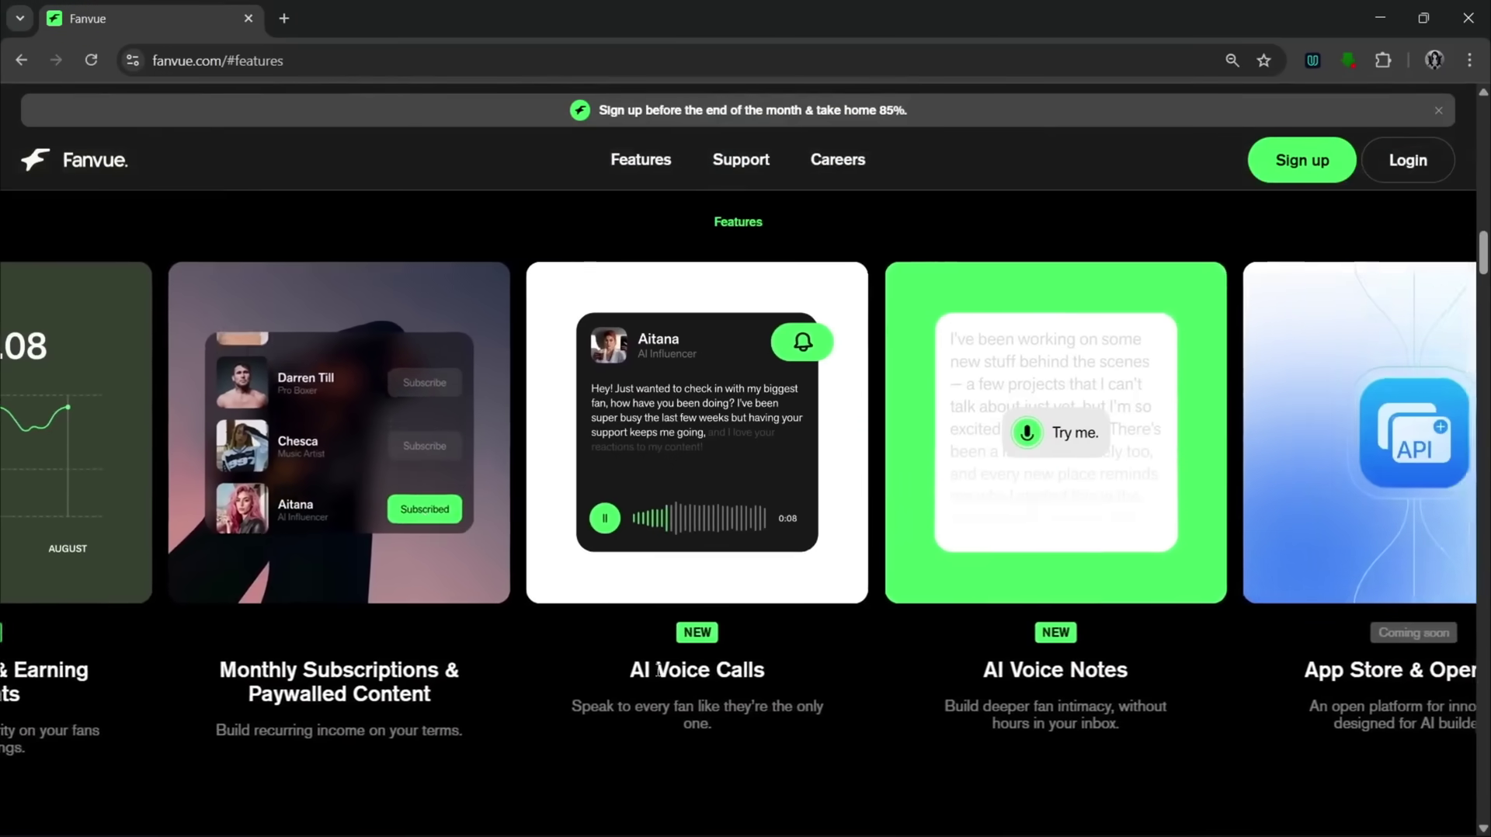
pyautogui.moveTo(606, 670); pyautogui.dragTo(987, 670)
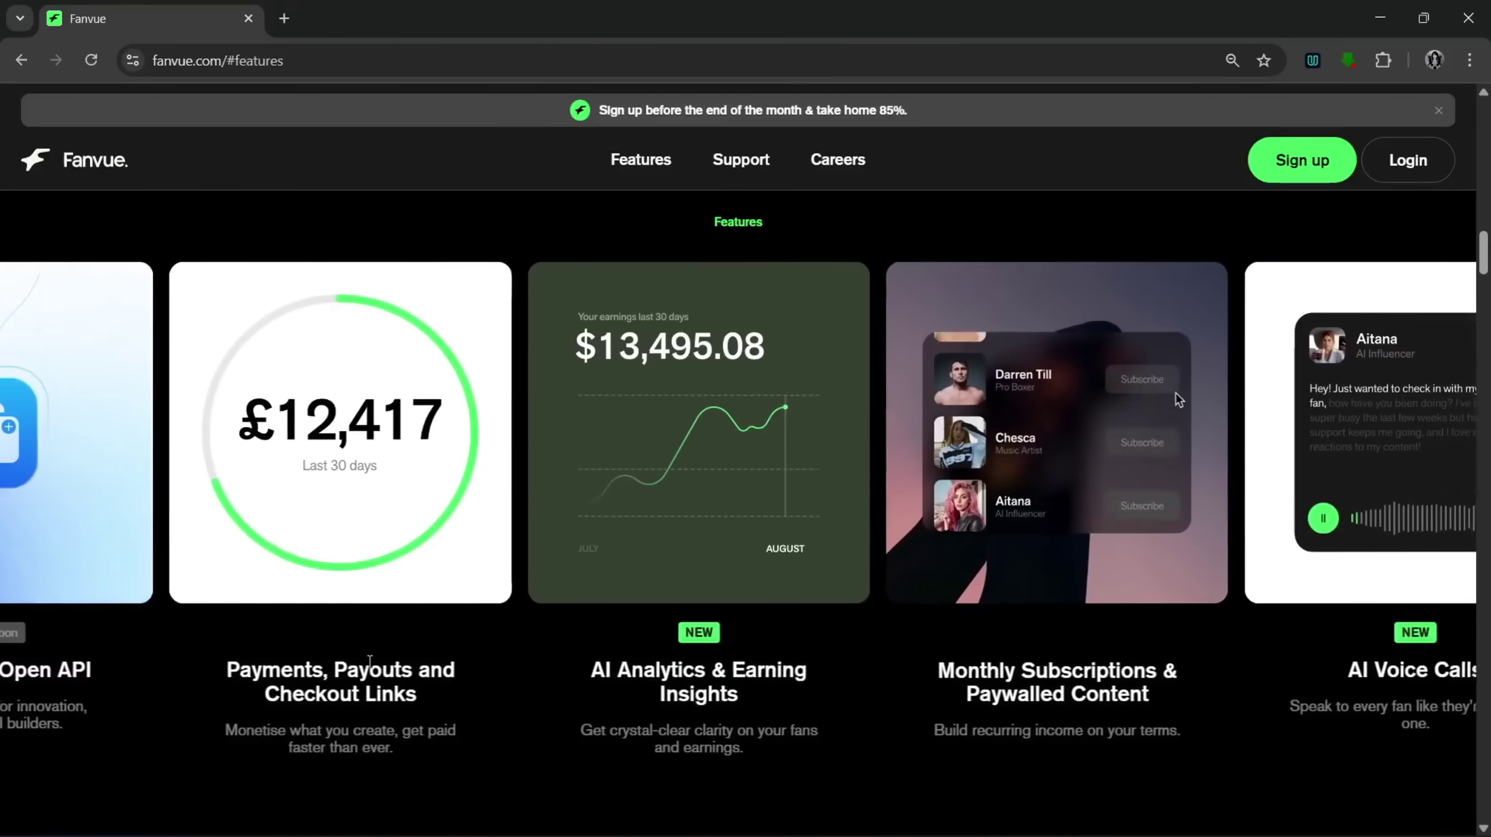
pyautogui.moveTo(499, 672); pyautogui.dragTo(665, 688)
pyautogui.click(549, 710)
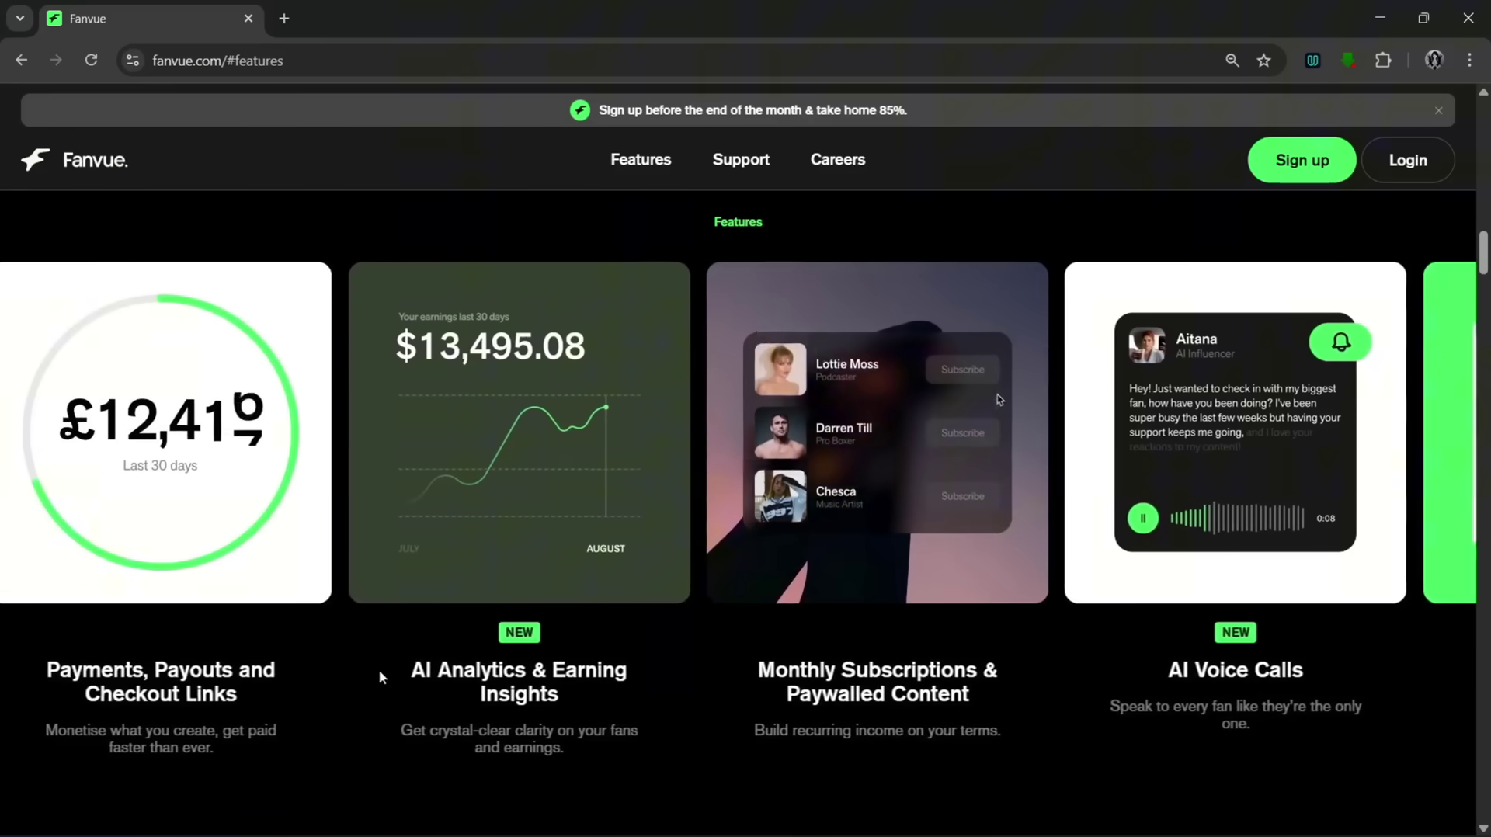
# Scroll to 'Chosen by the creators', slide the creator carousel, then continue to Creator-AI Economy
pyautogui.scroll(-9, 649, 666)
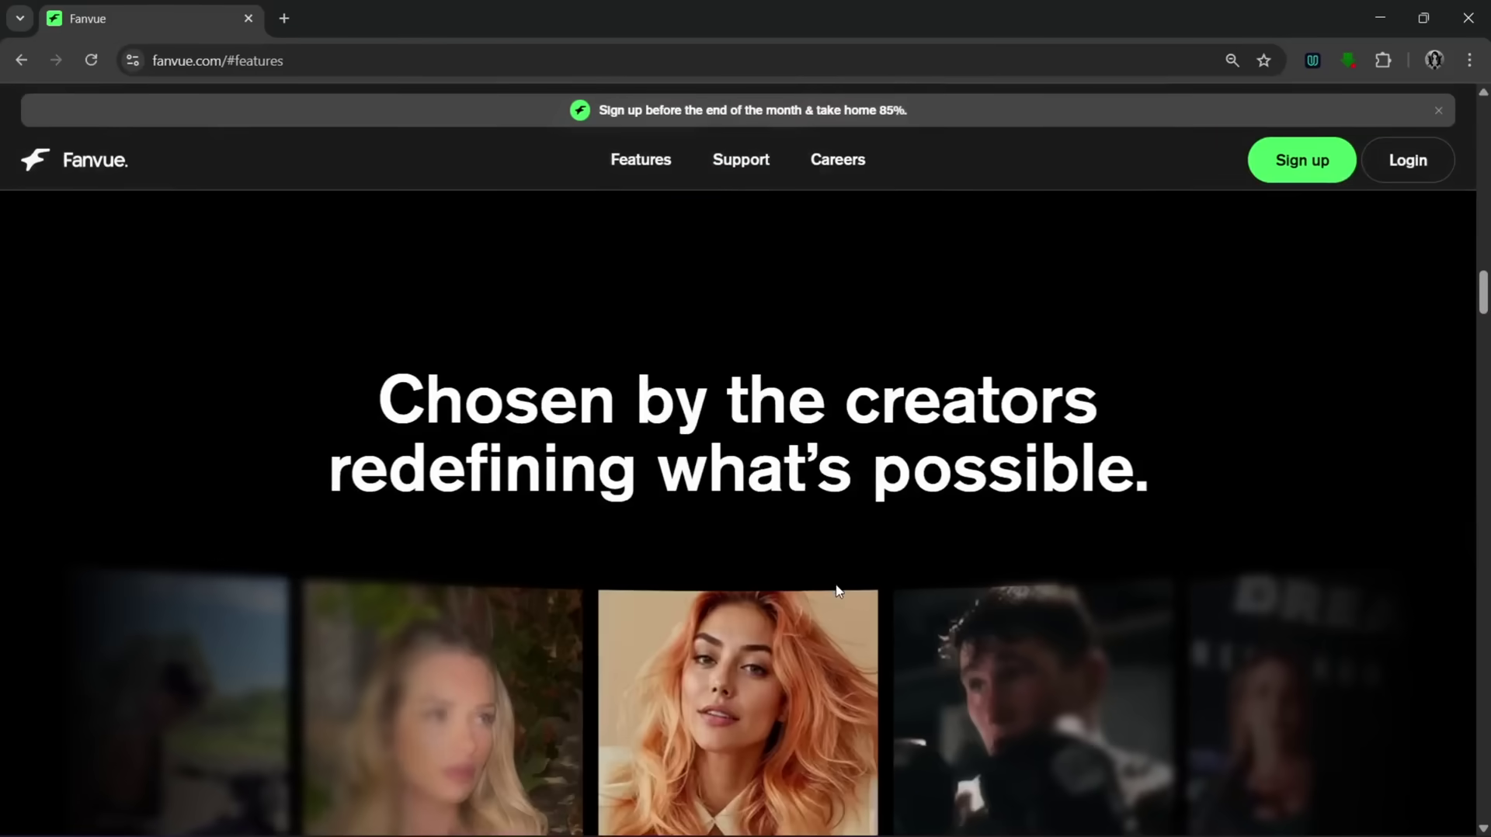
pyautogui.scroll(-1, 858, 554)
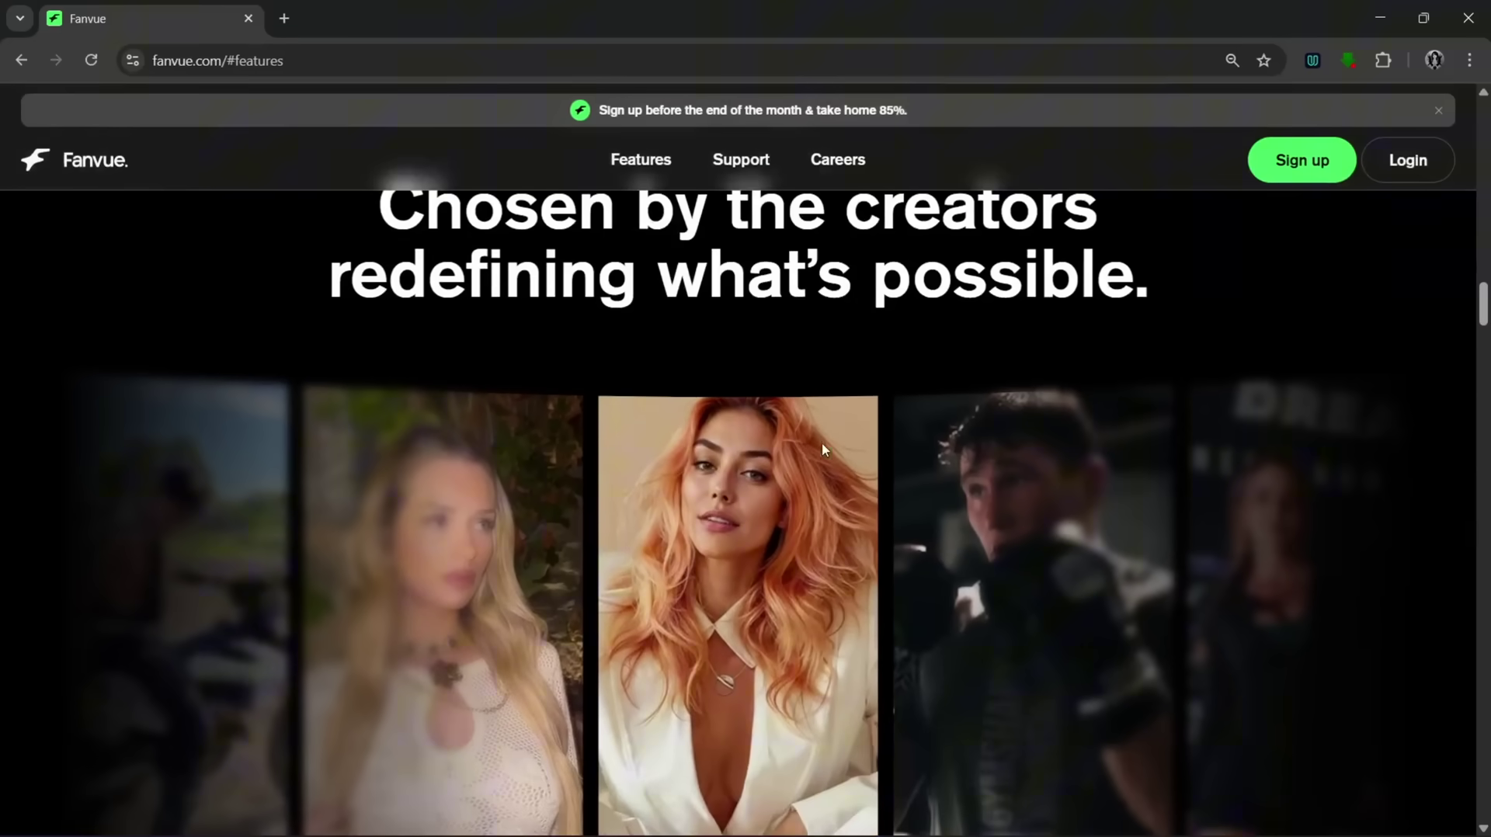
pyautogui.scroll(-1, 917, 492)
pyautogui.scroll(-1, 873, 505)
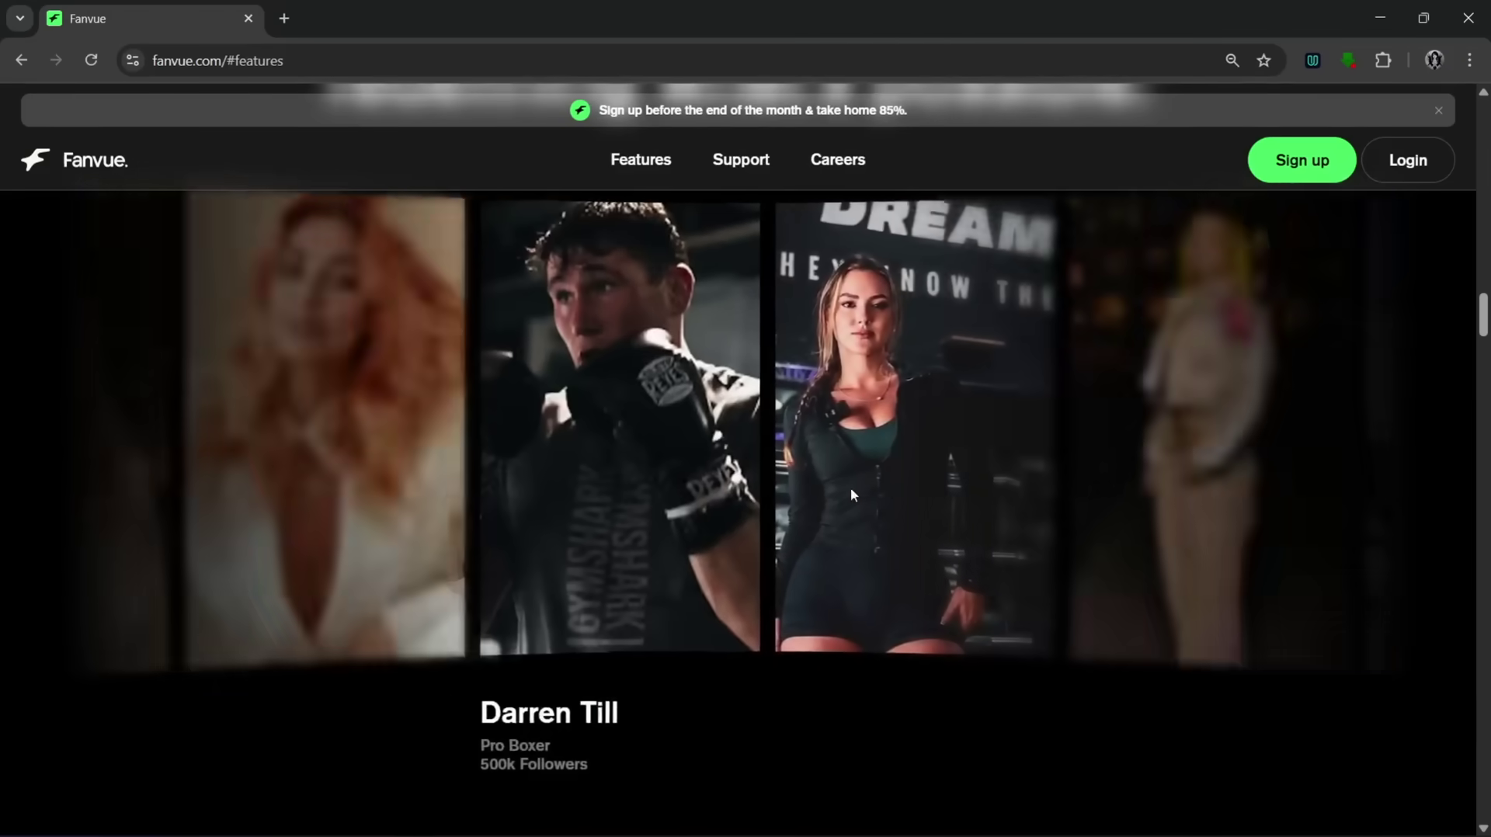
pyautogui.moveTo(850, 487); pyautogui.dragTo(1262, 556)
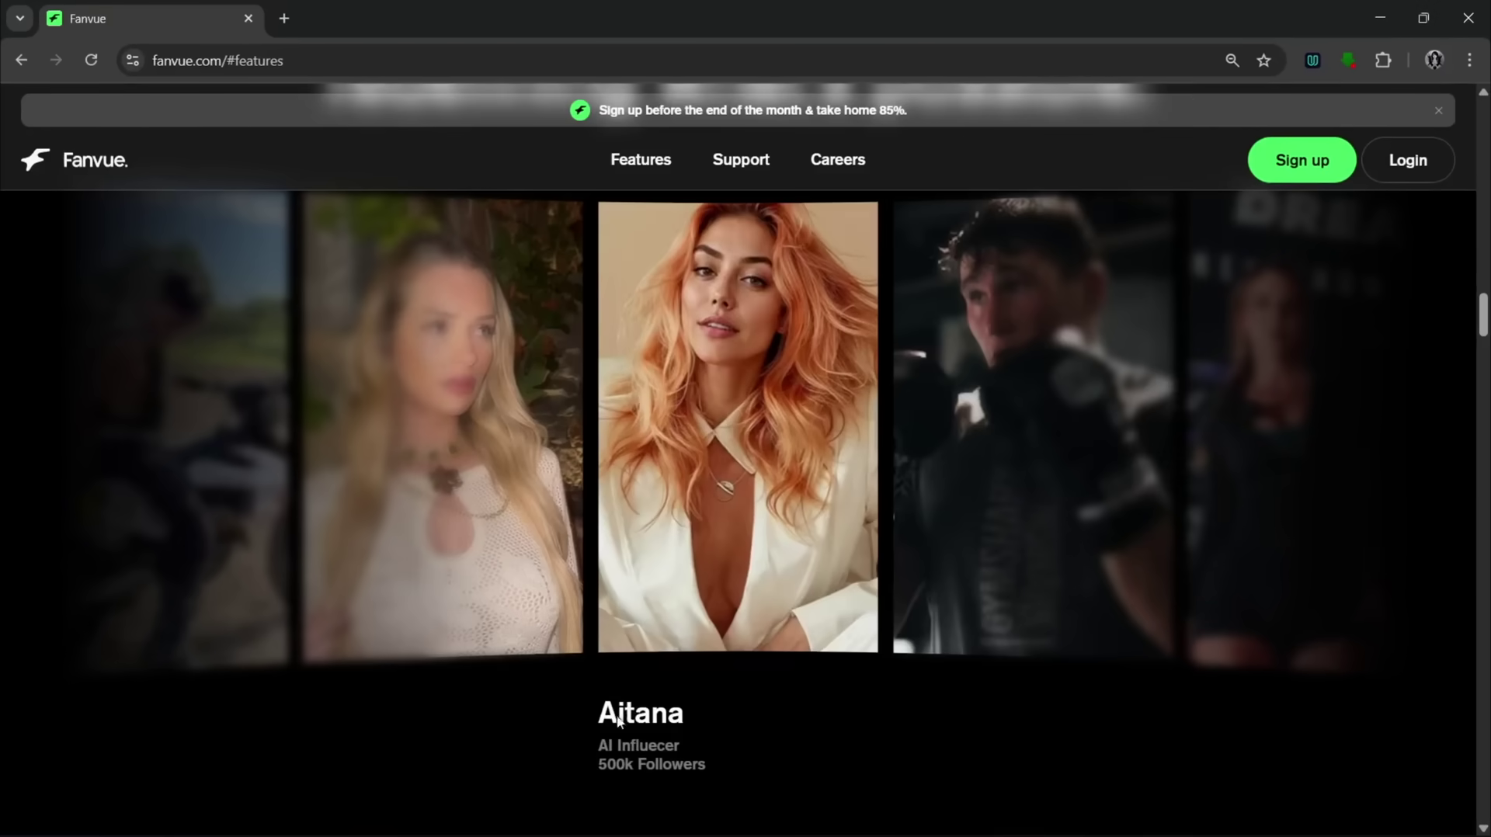
pyautogui.scroll(-8, 629, 724)
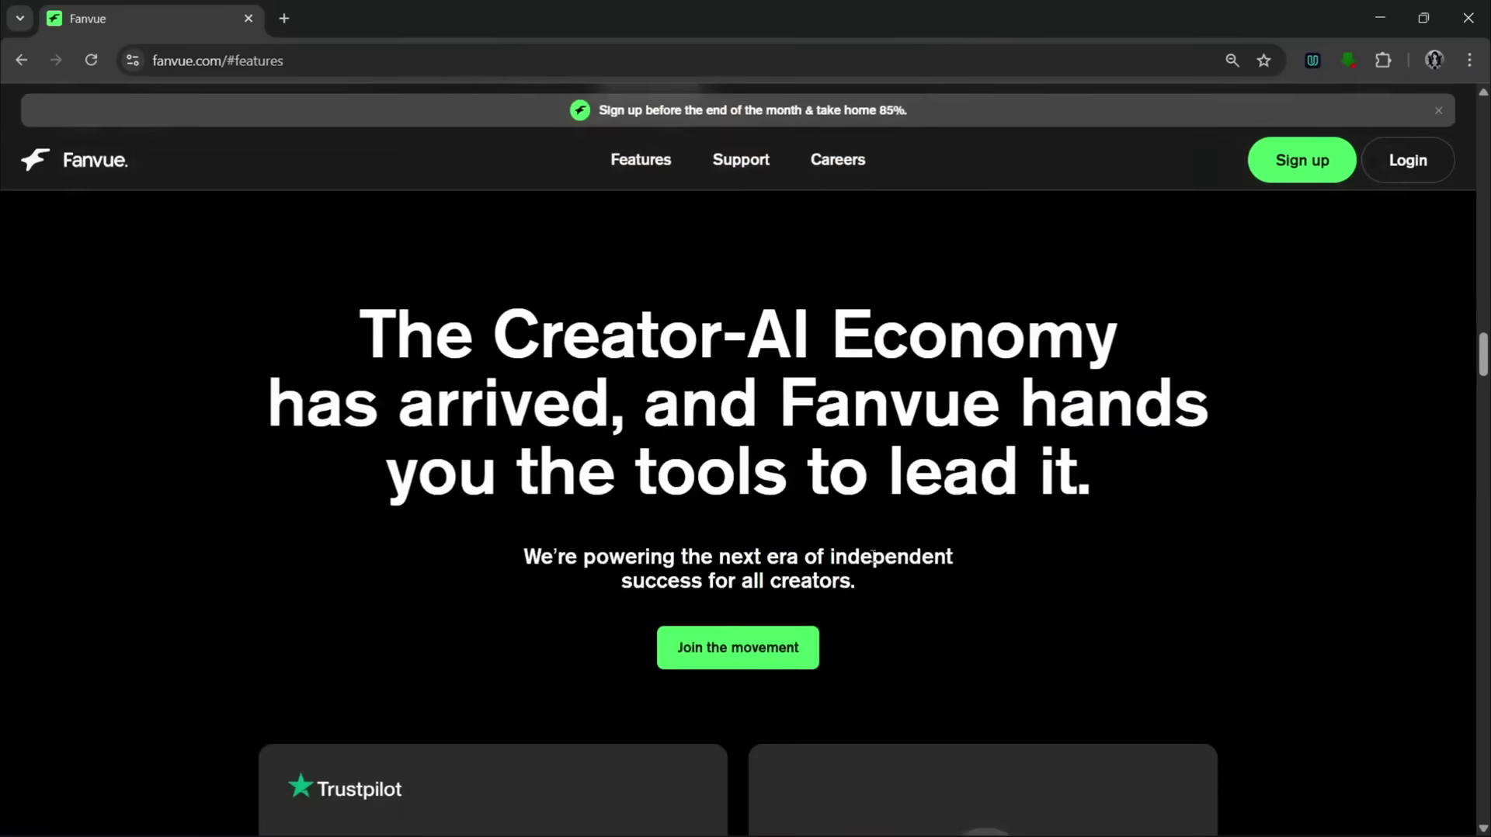
# Scroll past the Trustpilot review and Sport/Music/Art niches, then highlight the 85% sign-up banner
pyautogui.scroll(-5, 875, 557)
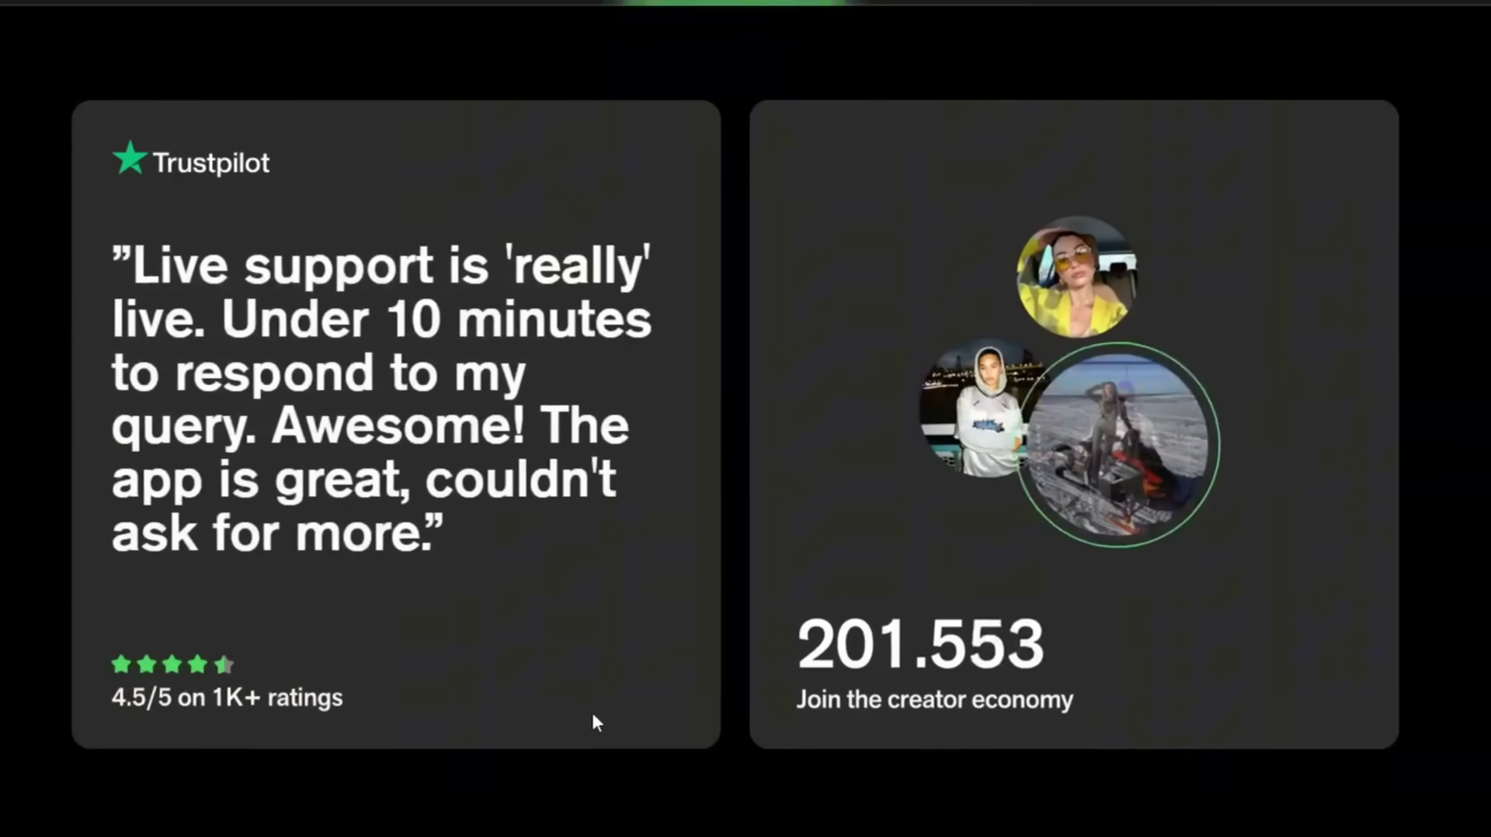
pyautogui.scroll(-10, 603, 712)
pyautogui.scroll(-5, 742, 574)
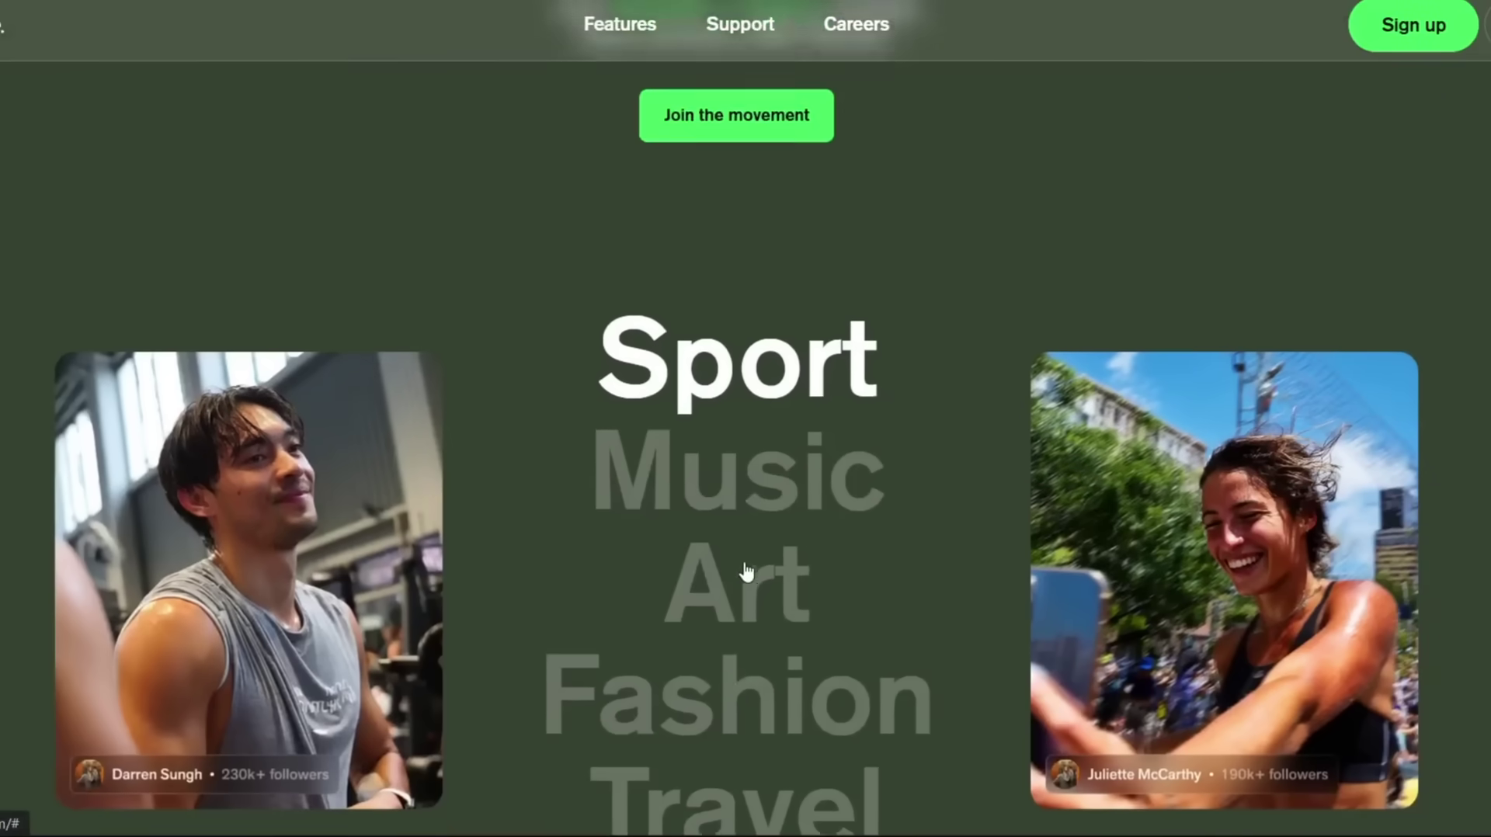
pyautogui.scroll(-1, 768, 455)
pyautogui.scroll(-3, 769, 455)
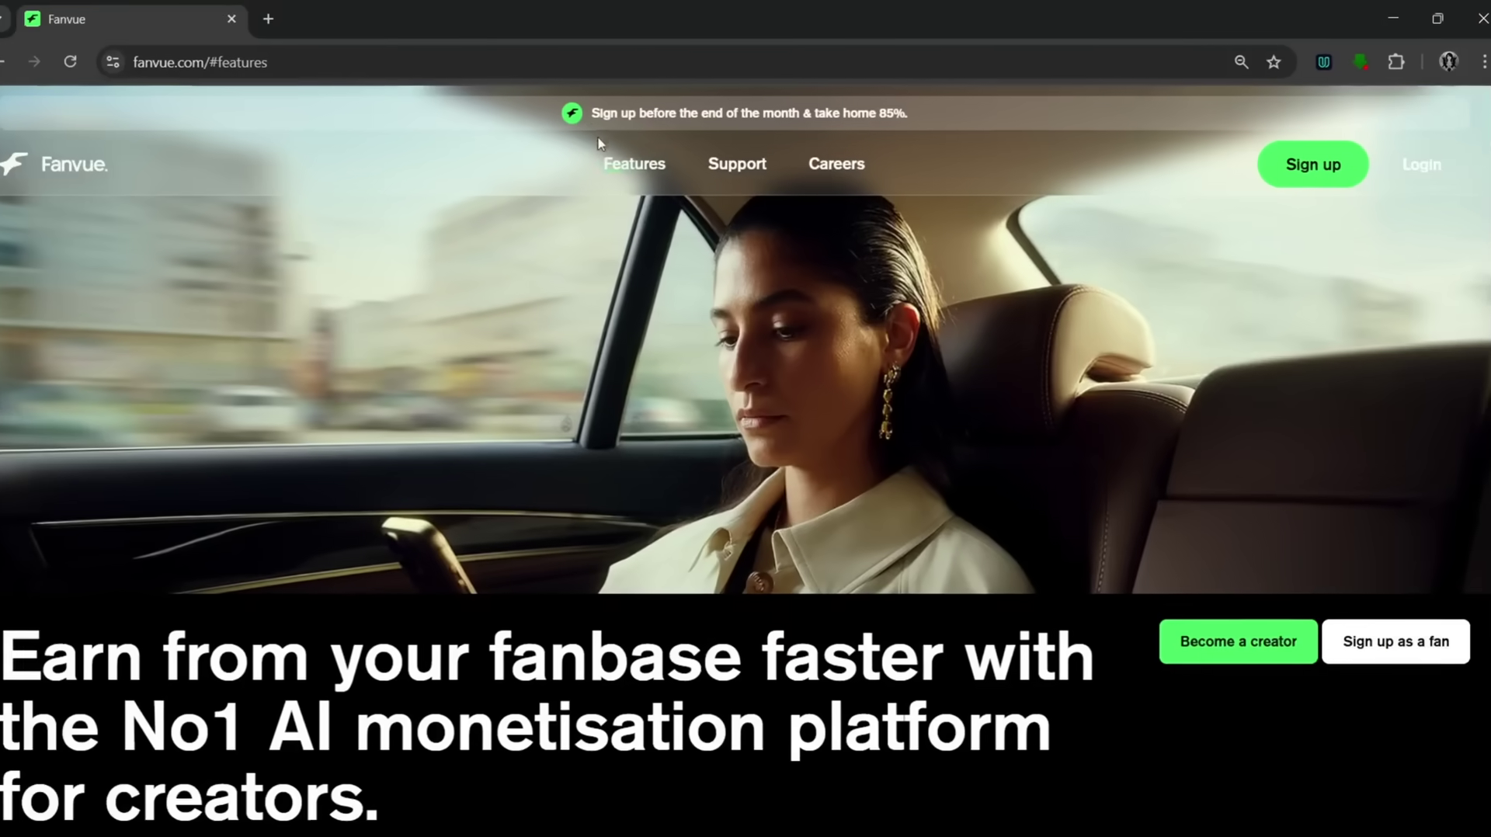
pyautogui.moveTo(599, 110); pyautogui.dragTo(893, 115)
pyautogui.click(1041, 263)
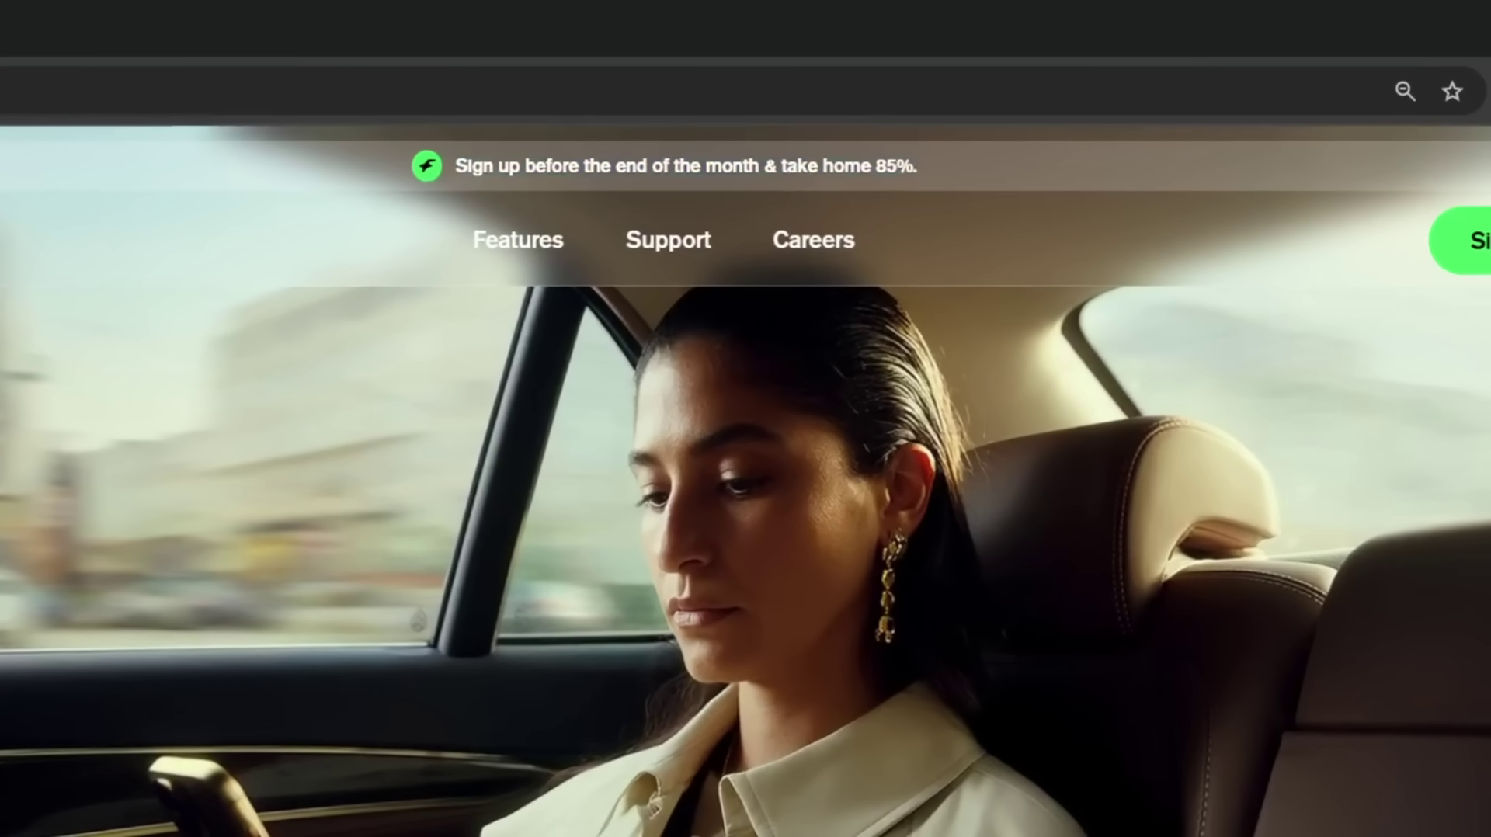